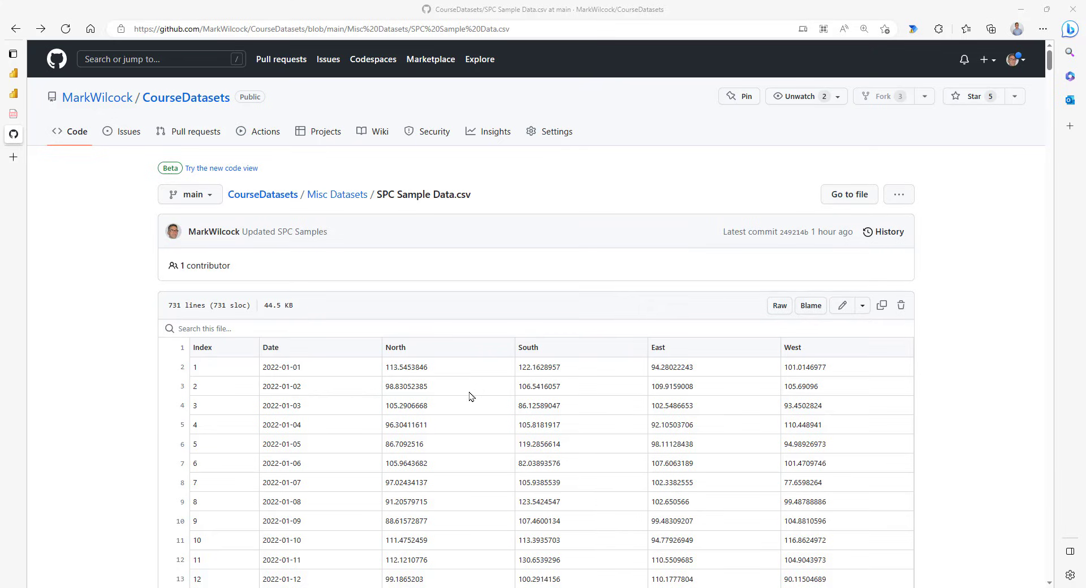
# Step: Open the raw SPC Sample Data.csv on GitHub, switch to Power BI Desktop and load its URL as a web source for transformation
pyautogui.click(781, 306)
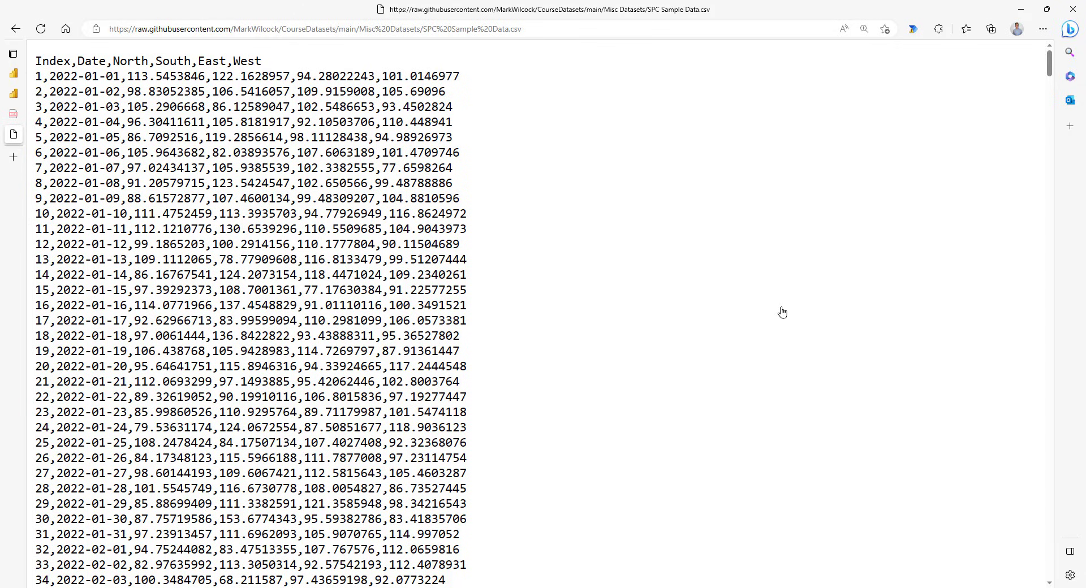
pyautogui.click(565, 29)
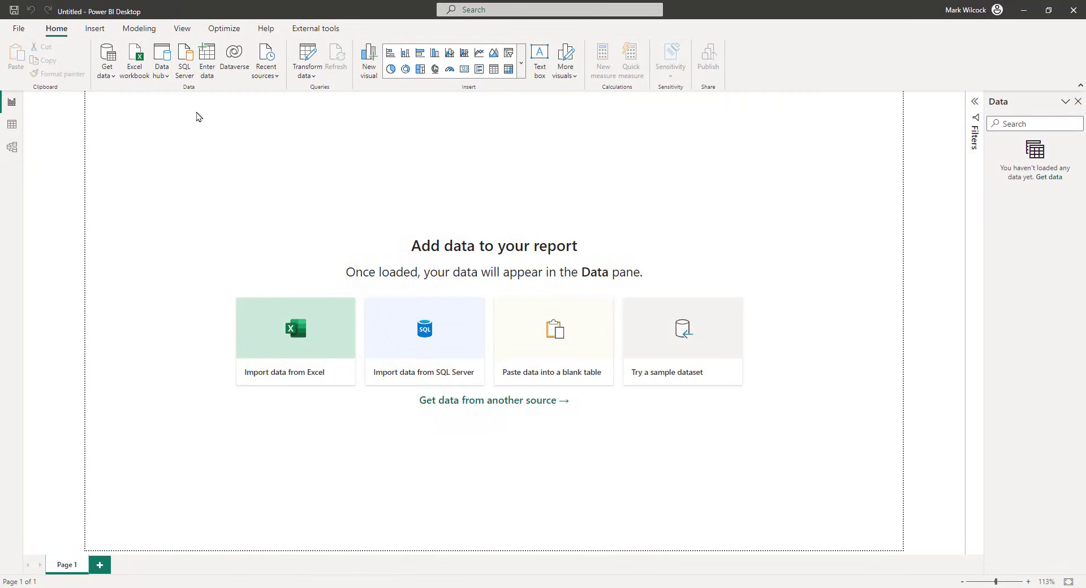
pyautogui.click(111, 72)
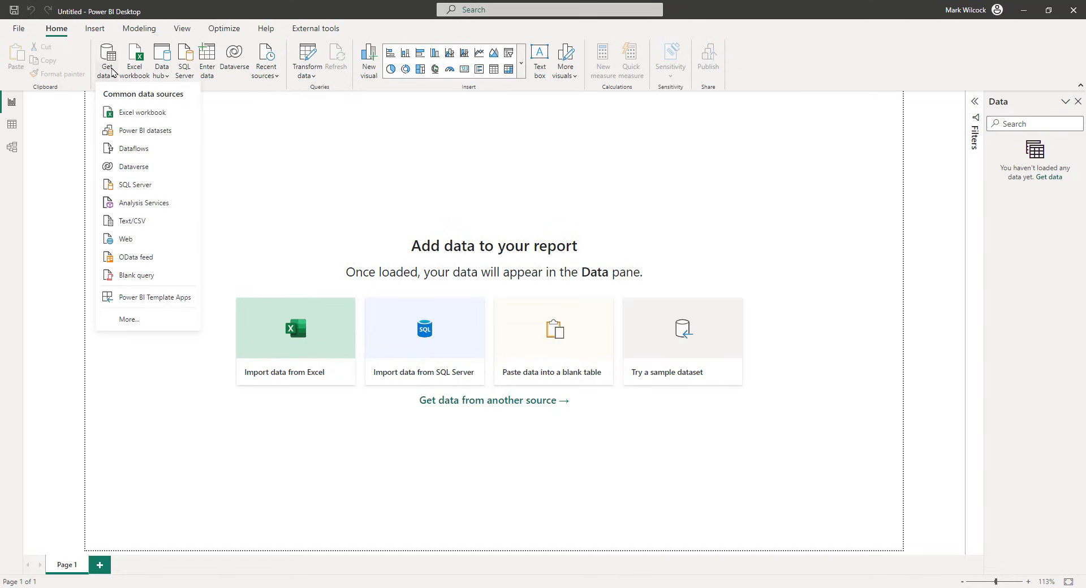
pyautogui.click(136, 244)
pyautogui.hotkey('ctrl', 'v')
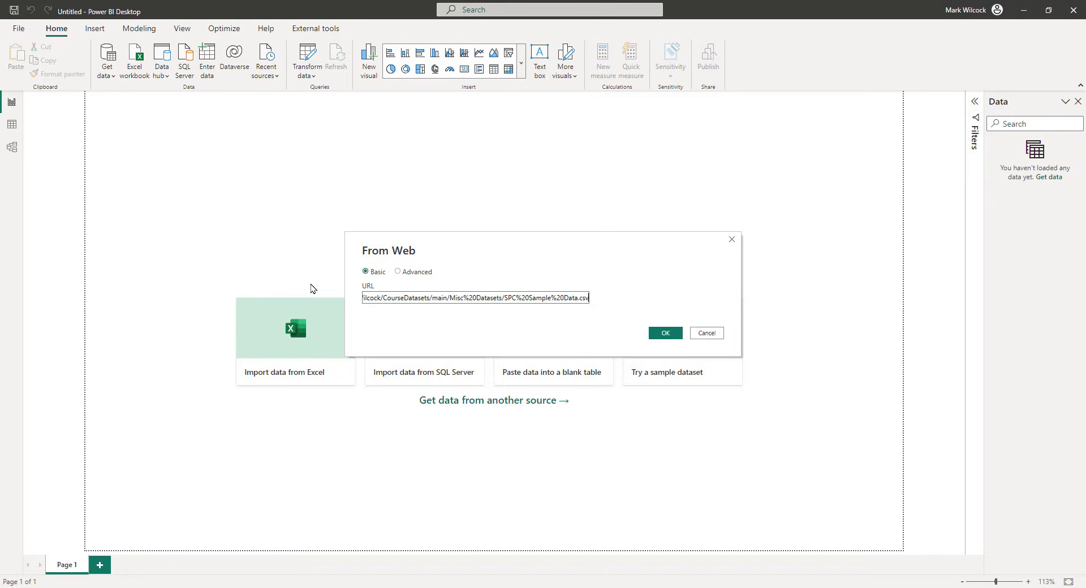
pyautogui.click(661, 333)
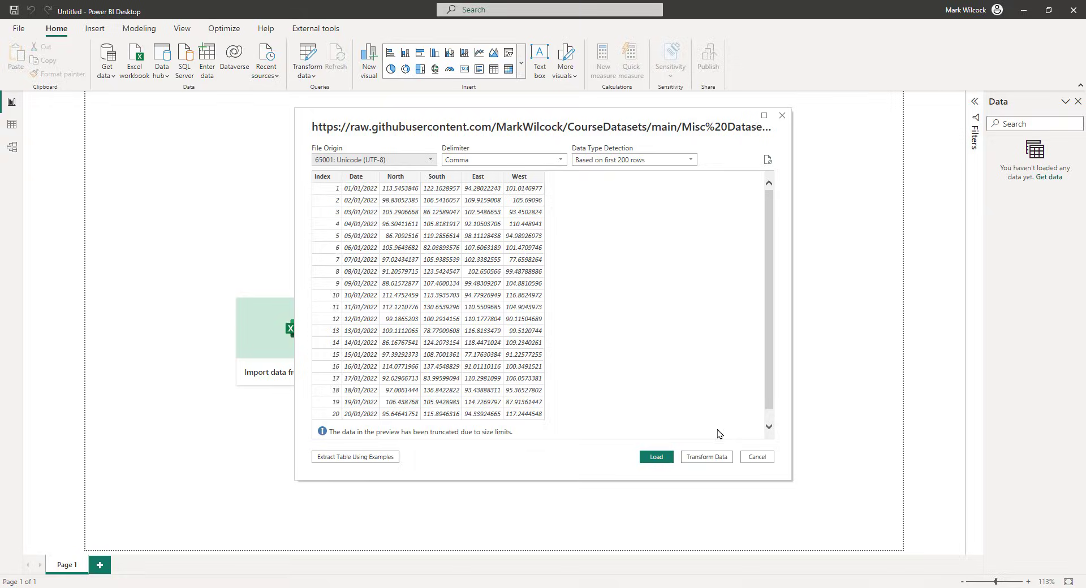
pyautogui.click(707, 457)
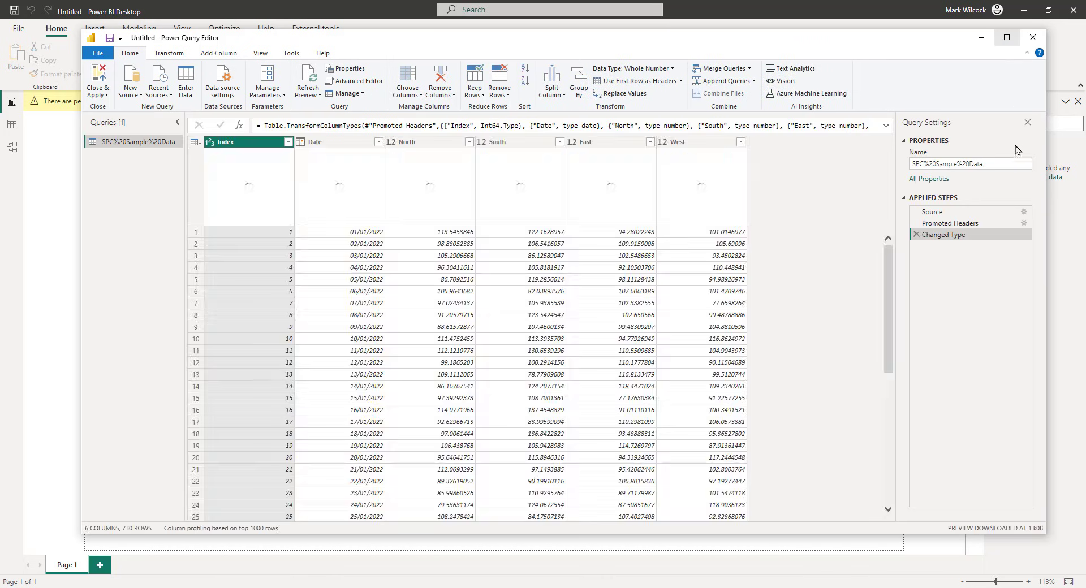
# Step: Rename the query as Data and remove its Index column
pyautogui.click(993, 164)
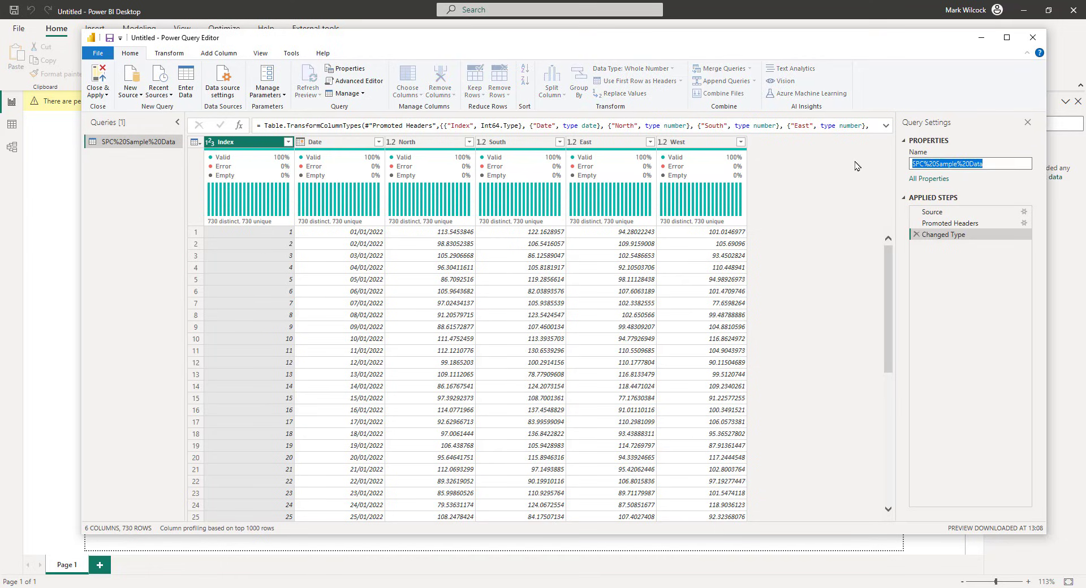
pyautogui.write('Data')
pyautogui.press('Return')
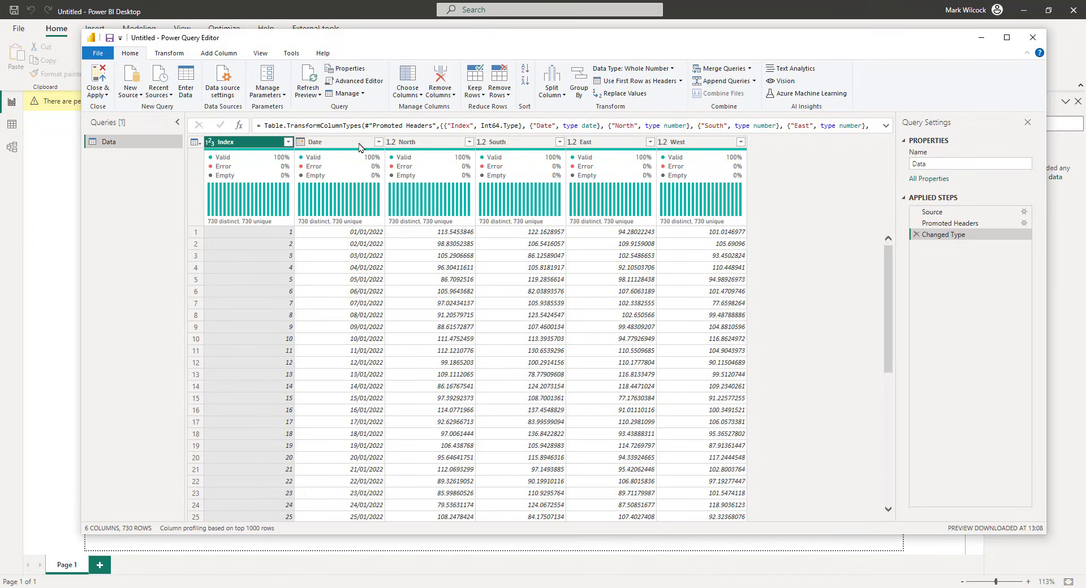
pyautogui.rightClick(232, 144)
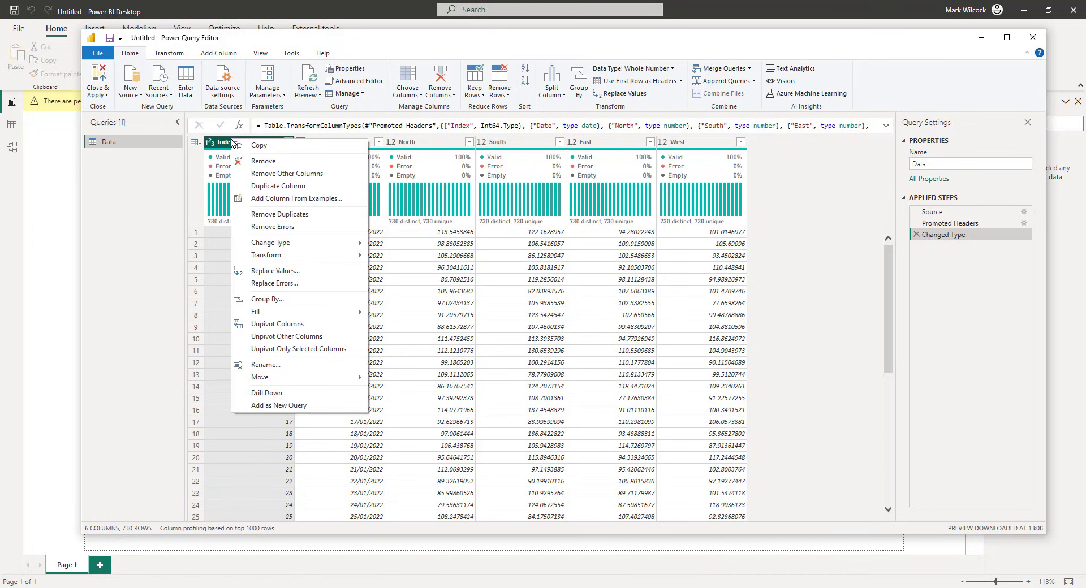
pyautogui.click(260, 167)
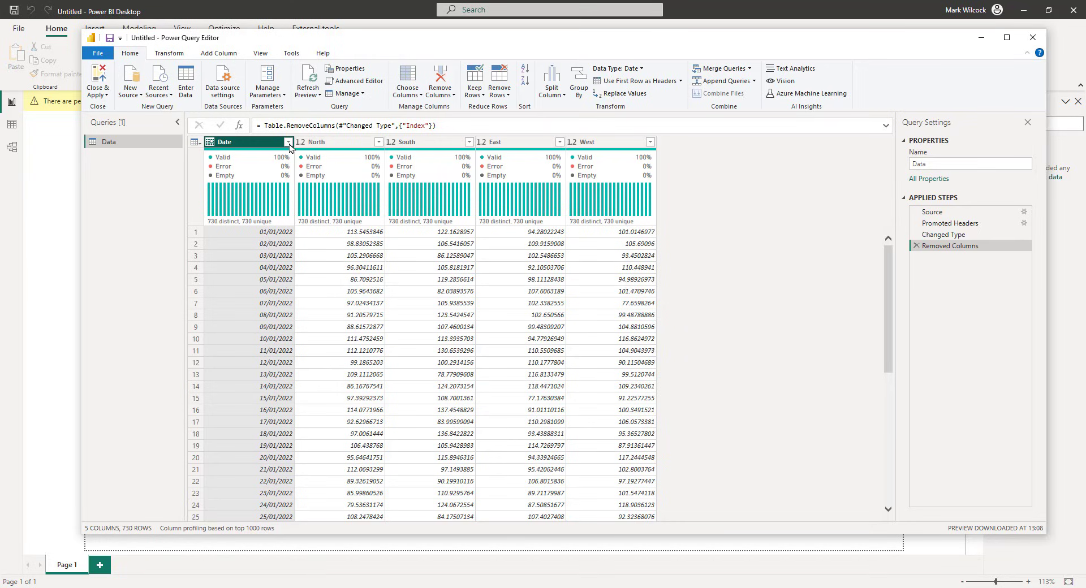
# Step: Filter the Date column to keep only dates before 1 May 2023
pyautogui.click(289, 142)
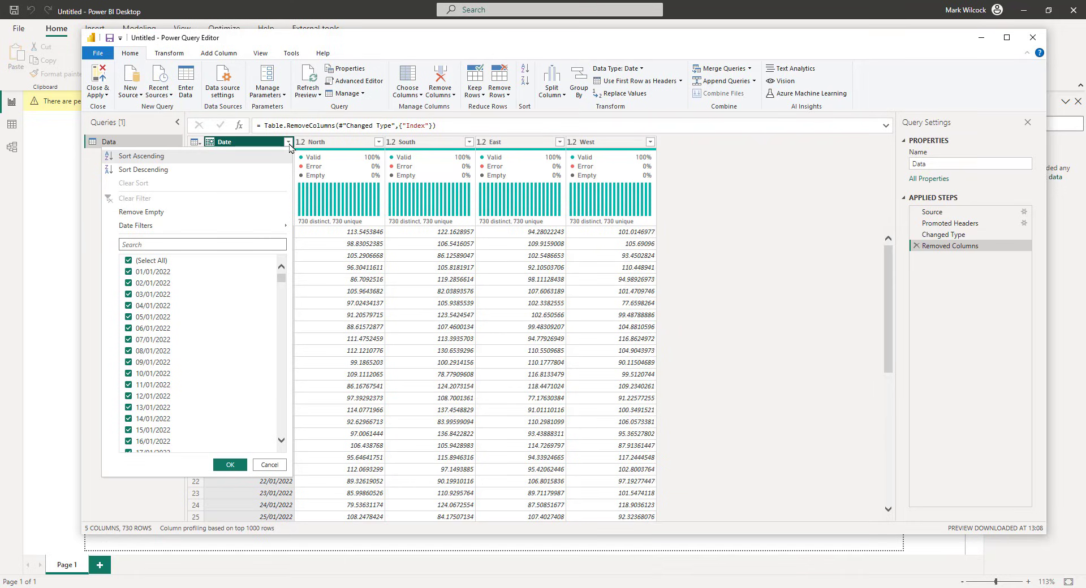
pyautogui.moveTo(202, 230)
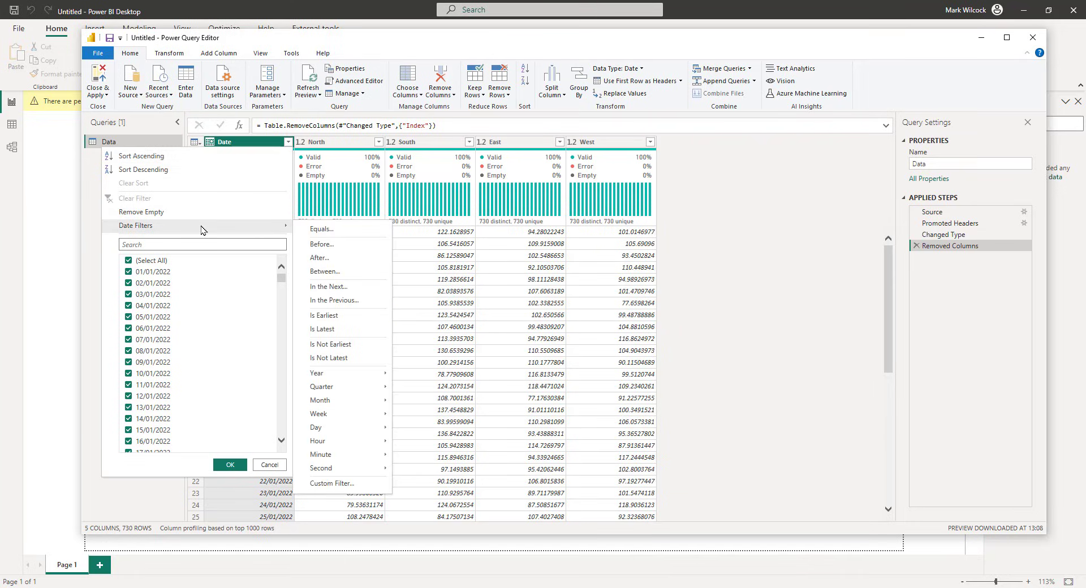
pyautogui.click(321, 244)
pyautogui.click(663, 357)
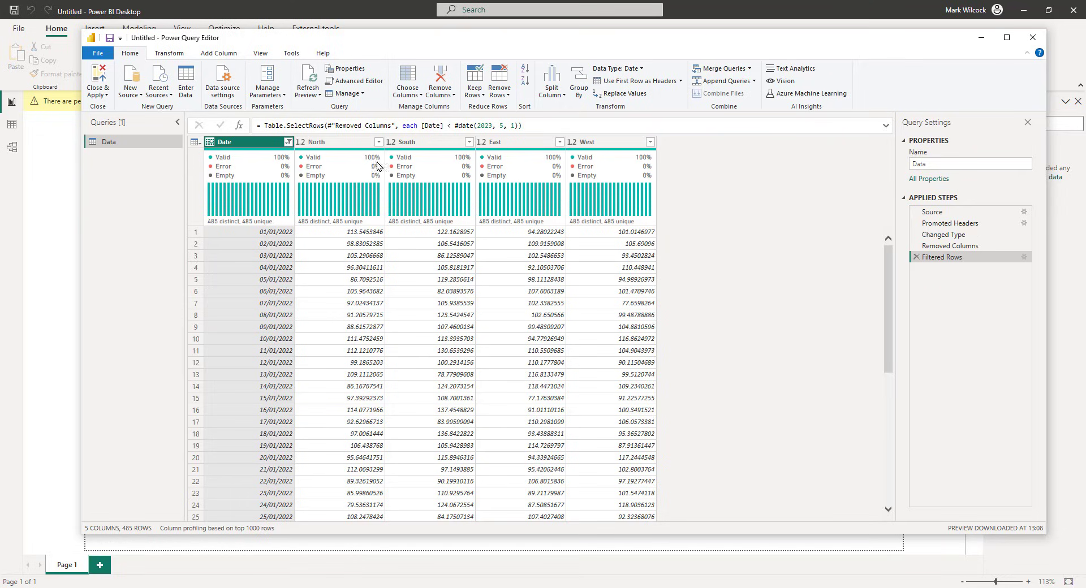
# Step: Unpivot the North, South, East and West columns into attribute and value columns
pyautogui.click(343, 143)
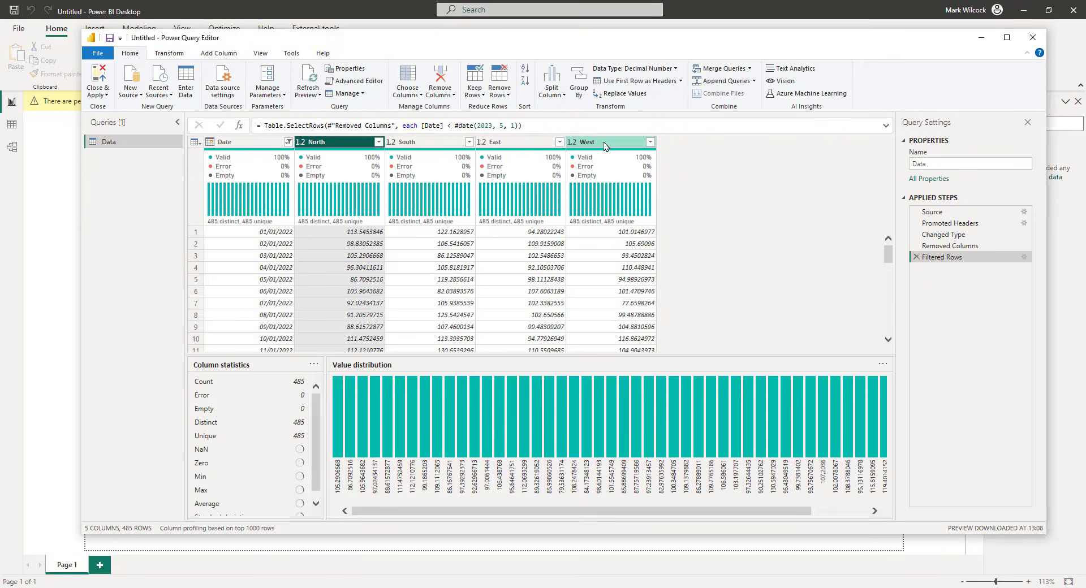
pyautogui.keyDown('shift'); pyautogui.click(605, 143); pyautogui.keyUp('shift')
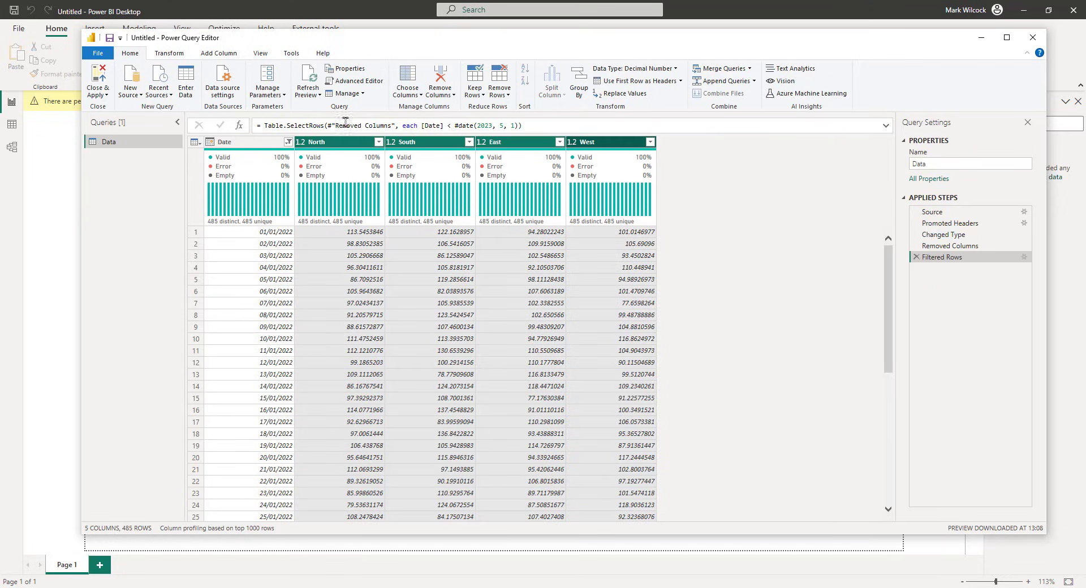
pyautogui.click(176, 55)
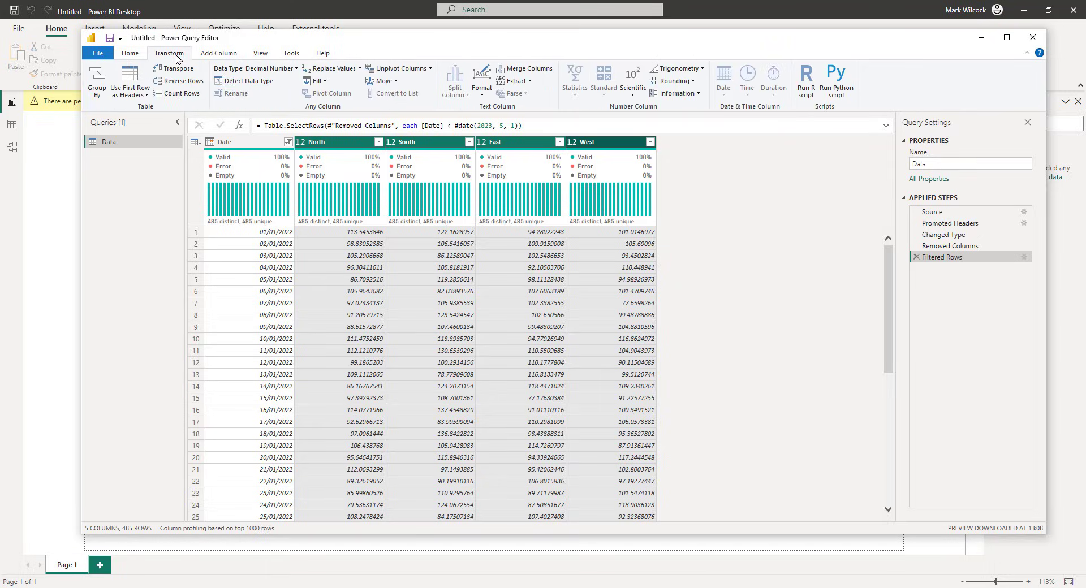
pyautogui.click(398, 69)
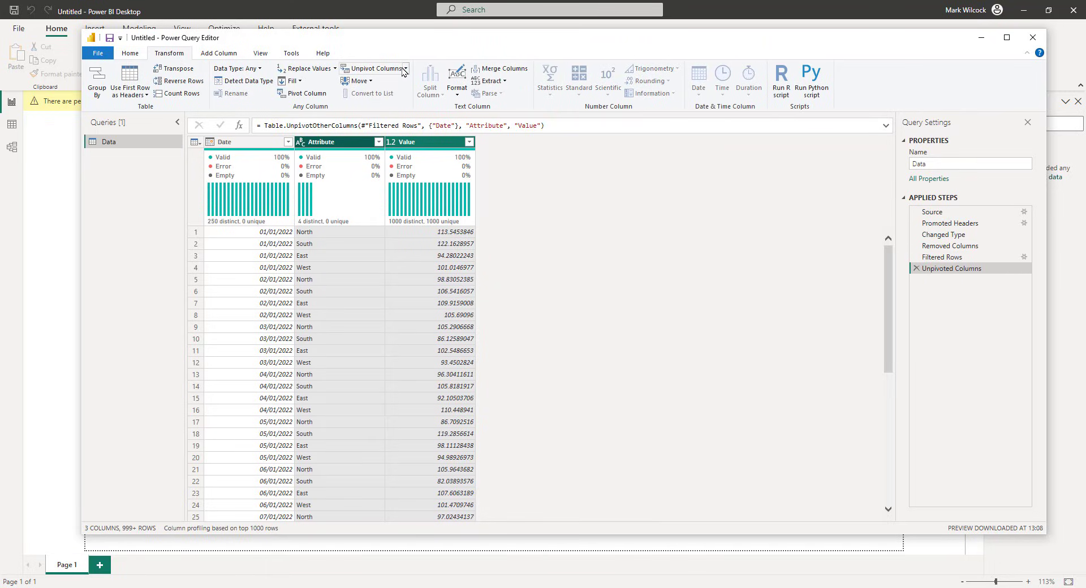
# Step: Rename the Attribute column as Region, and apply the query changes to load the data into the report
pyautogui.doubleClick(340, 145)
pyautogui.write('Region')
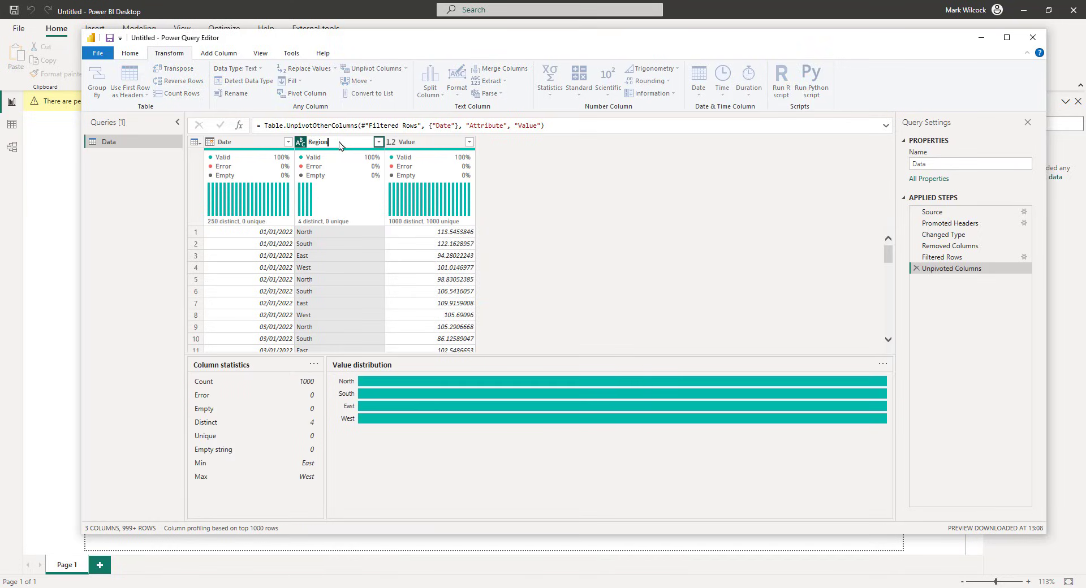
pyautogui.press('Return')
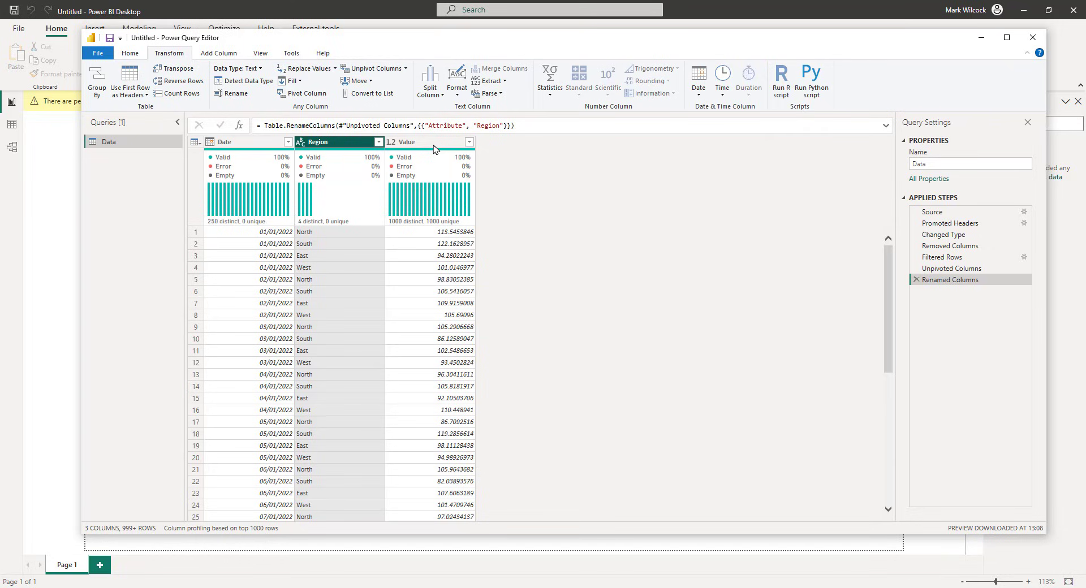
pyautogui.click(127, 55)
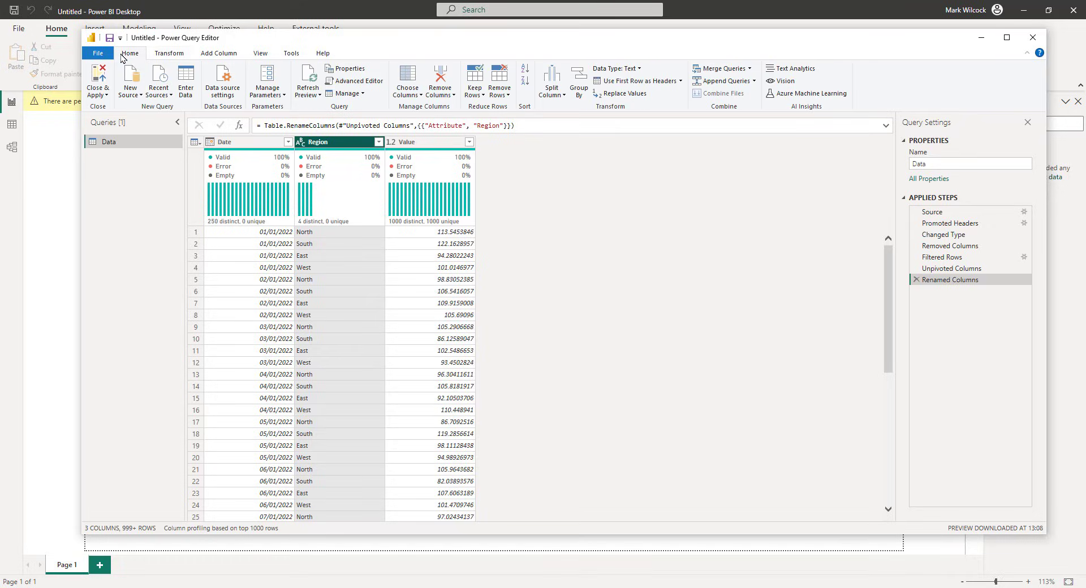
pyautogui.click(107, 94)
pyautogui.click(98, 113)
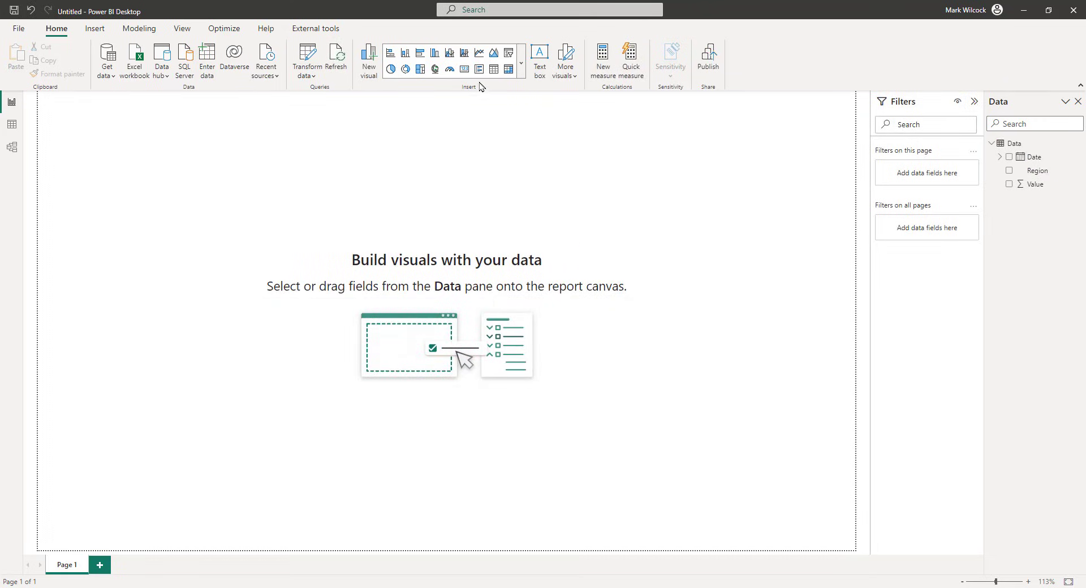
# Step: Insert a line chart filling most of the page, with Date on the X-axis and Value on the Y-axis
pyautogui.click(478, 53)
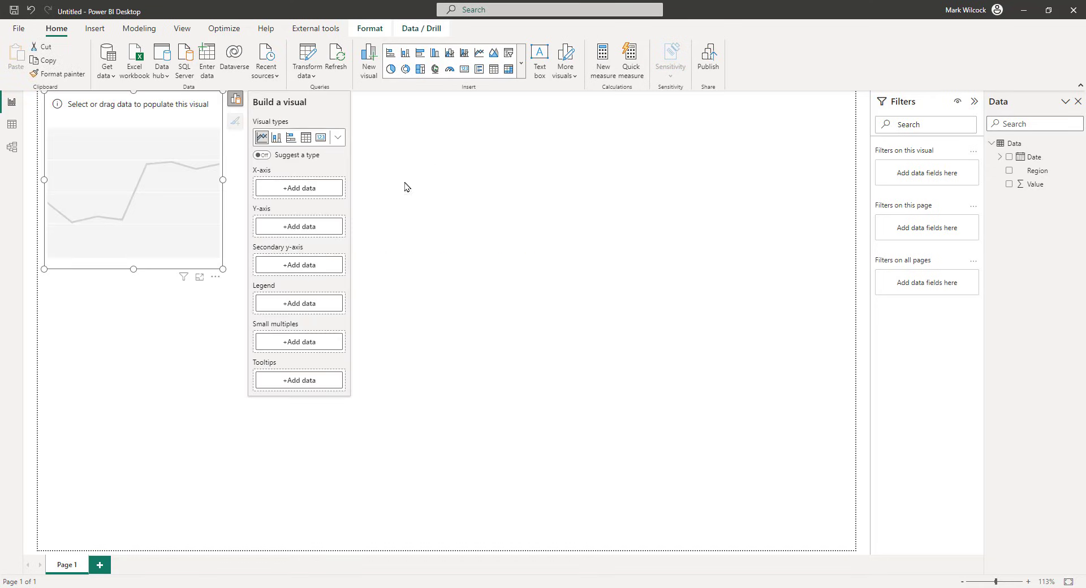
pyautogui.moveTo(223, 269); pyautogui.dragTo(658, 544)
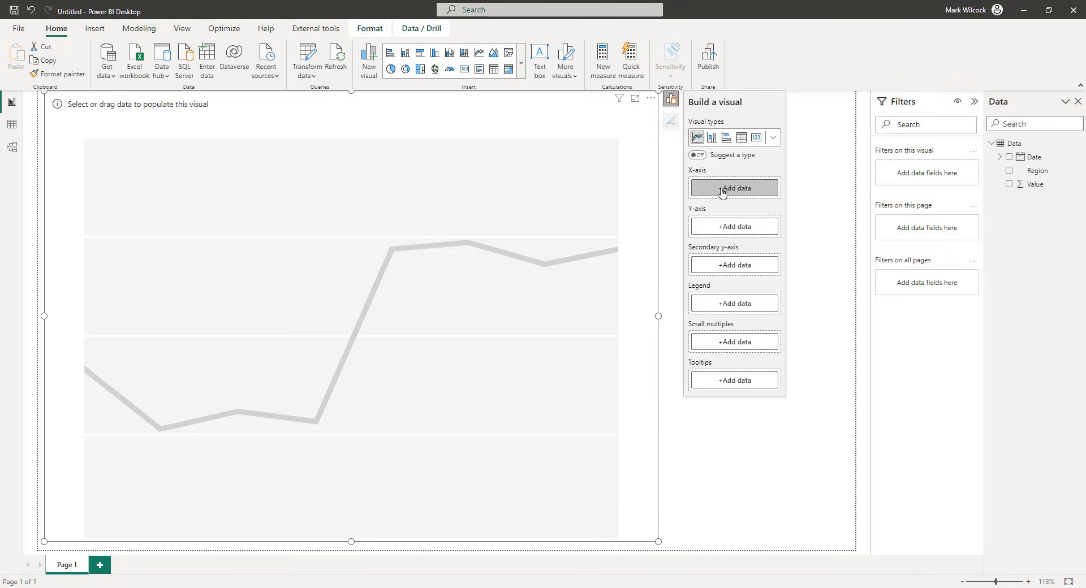
pyautogui.click(730, 191)
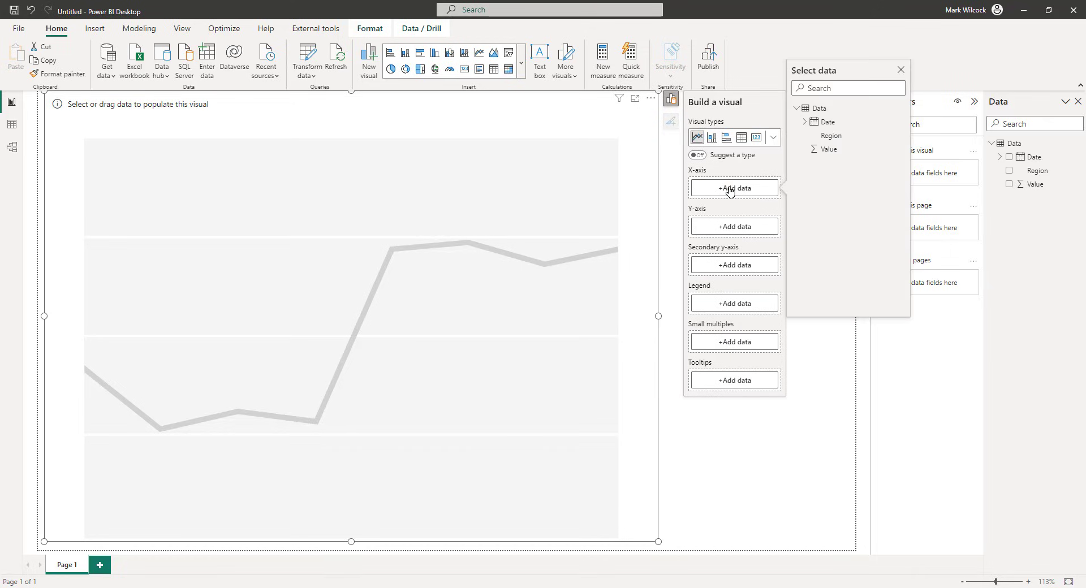
pyautogui.click(835, 125)
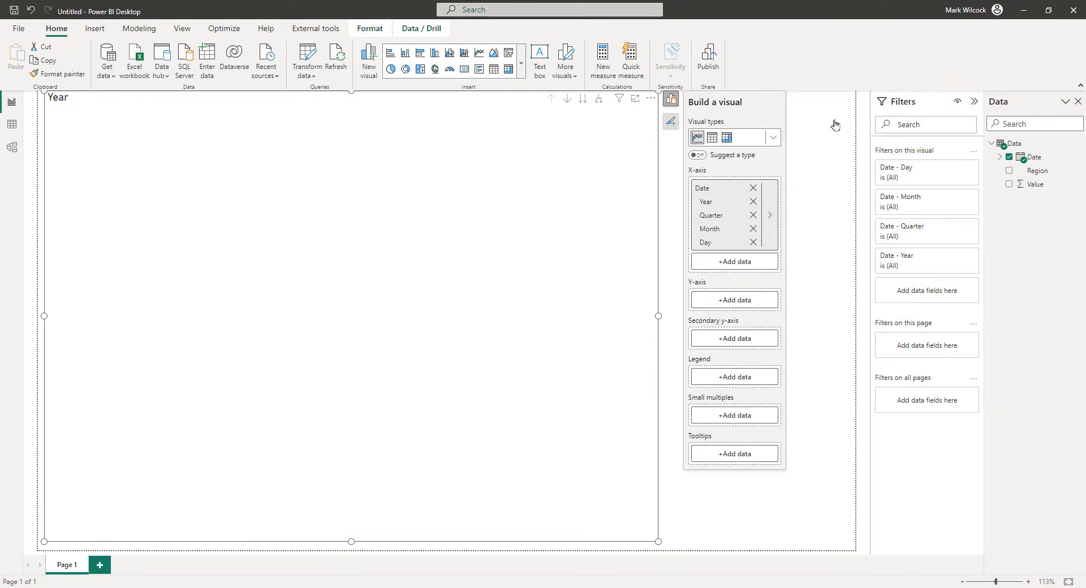
pyautogui.click(740, 300)
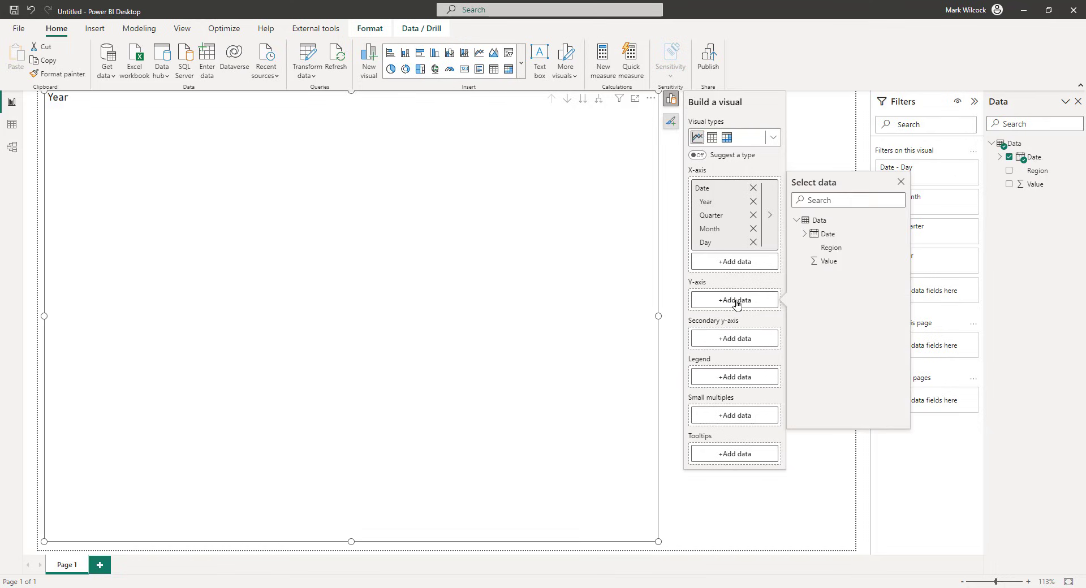
pyautogui.click(829, 262)
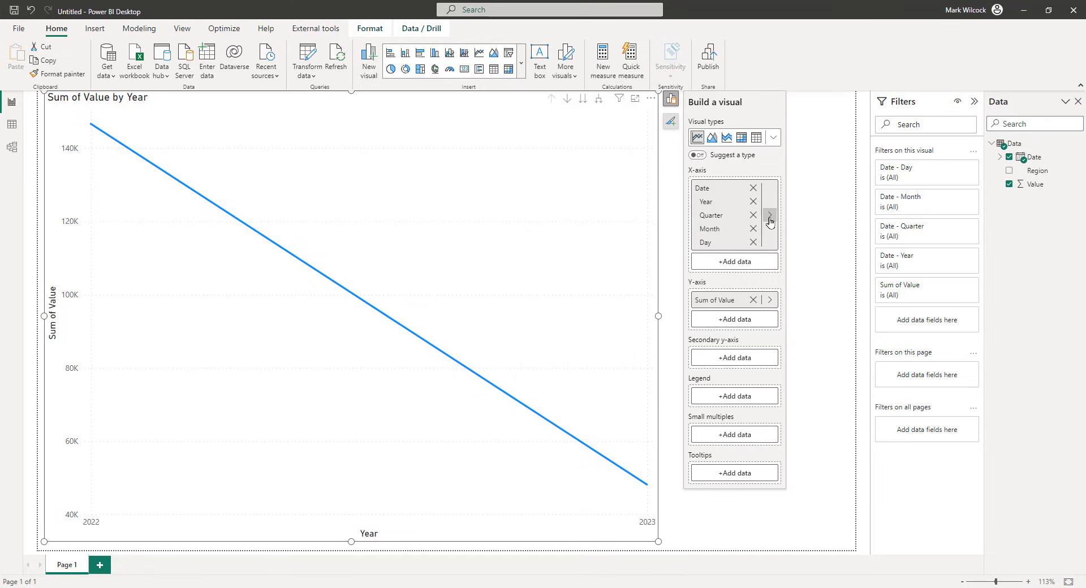
# Step: Switch the line chart's X-axis from the date hierarchy to the plain Date field, and deselect the chart
pyautogui.rightClick(711, 194)
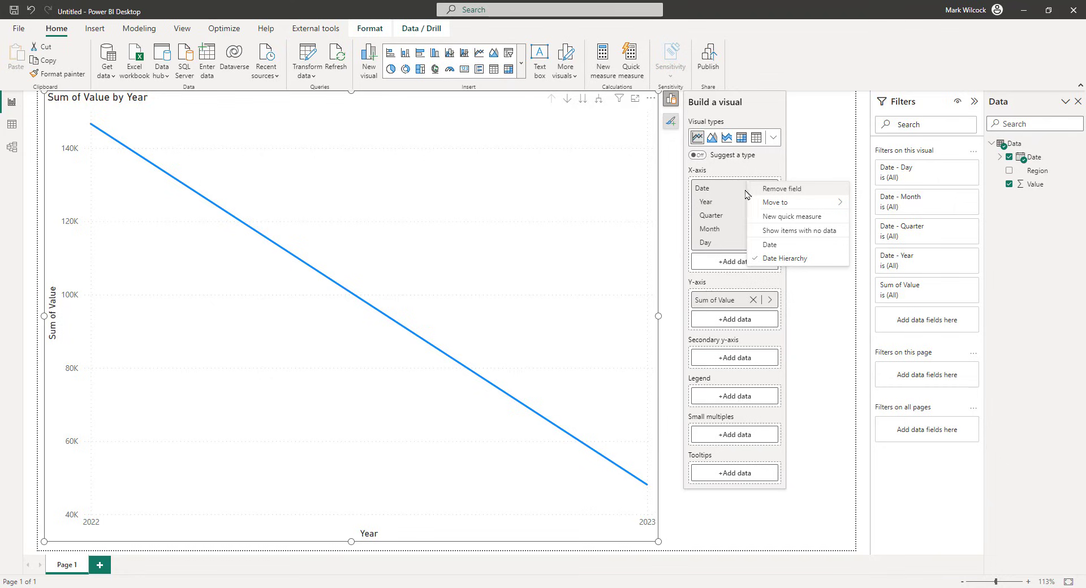
pyautogui.click(776, 247)
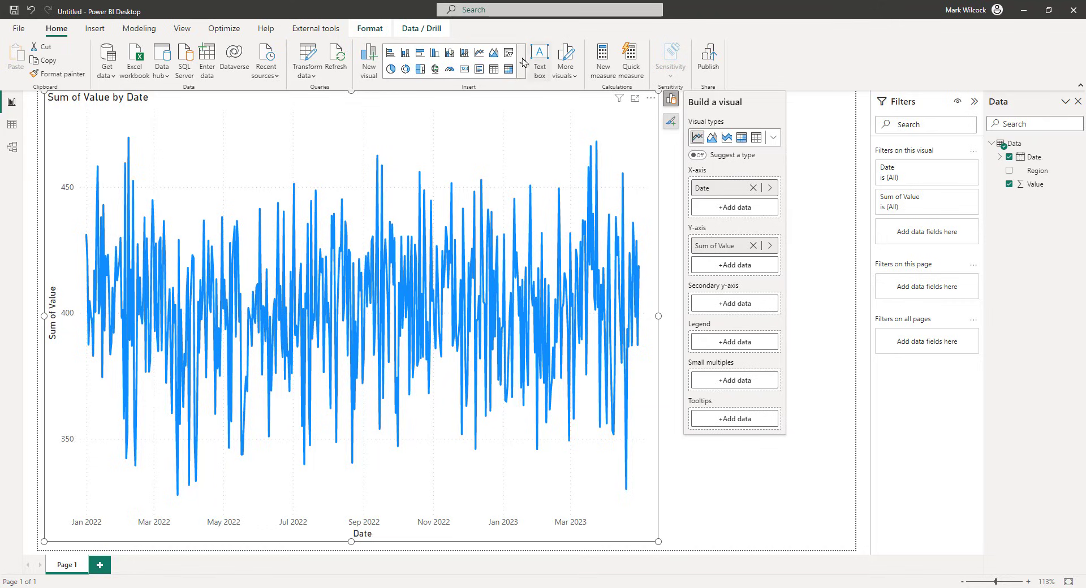
pyautogui.click(803, 144)
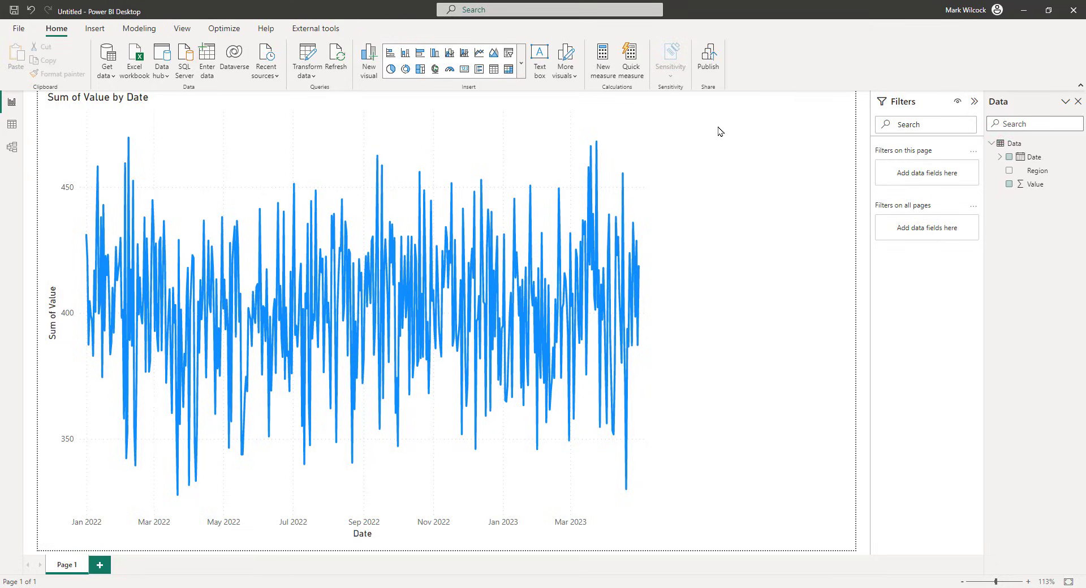
# Step: Add a slicer on the Region field beside the line chart and shrink it to fit its four entries
pyautogui.click(509, 54)
pyautogui.moveTo(1036, 171); pyautogui.dragTo(743, 265)
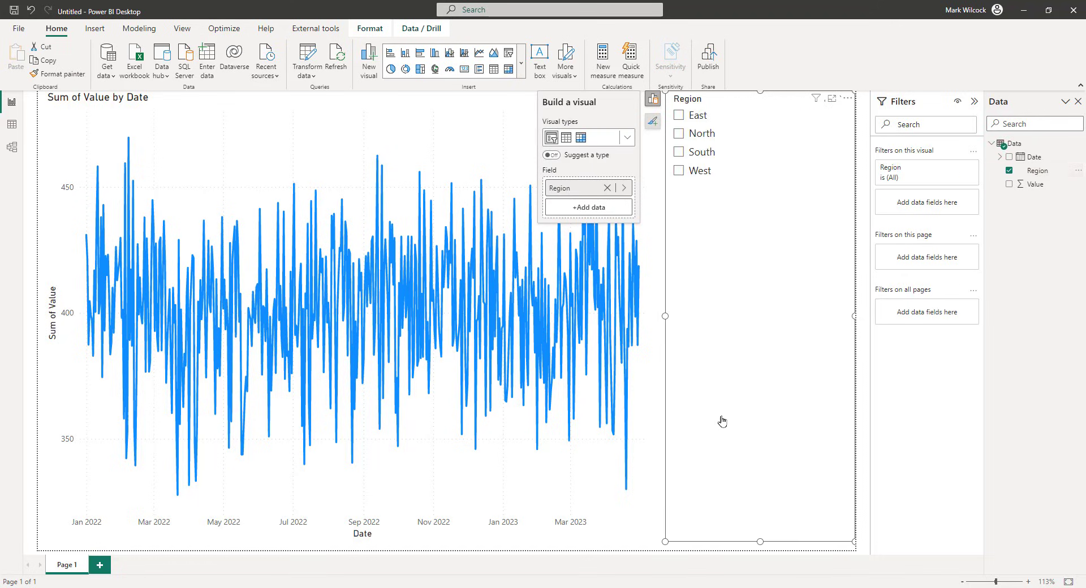
pyautogui.moveTo(664, 540); pyautogui.dragTo(708, 208)
pyautogui.rightClick(708, 208)
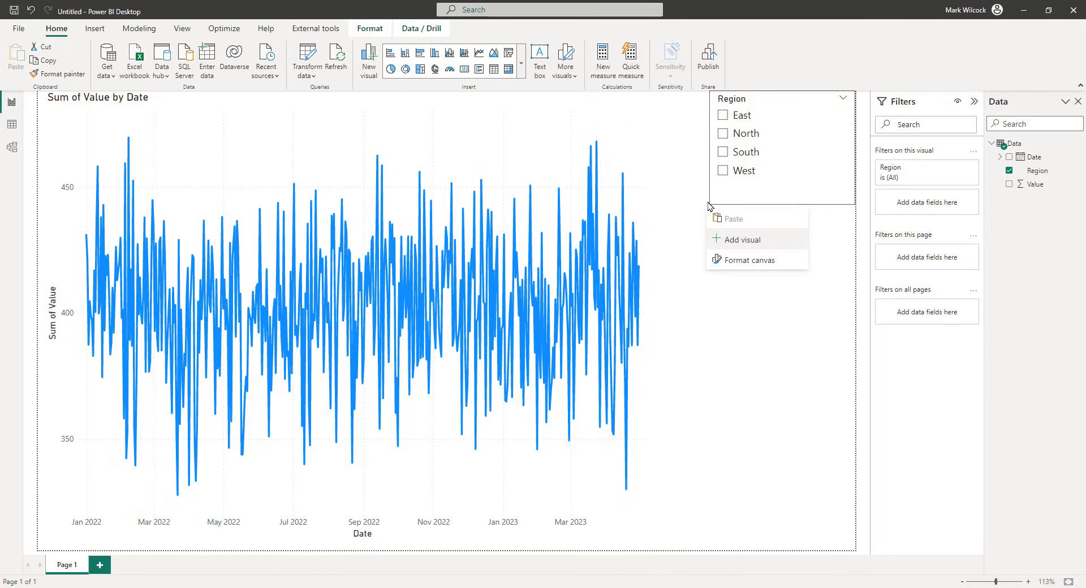
pyautogui.click(776, 182)
# Step: Try filtering the line chart to North and South with the Region slicer, and clear the selection
pyautogui.click(724, 134)
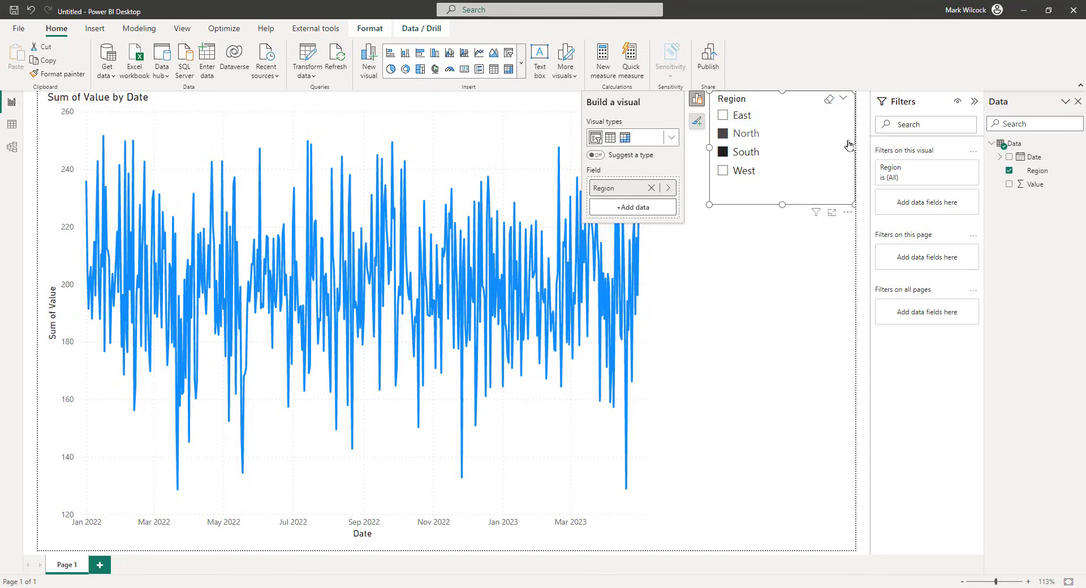
pyautogui.click(804, 160)
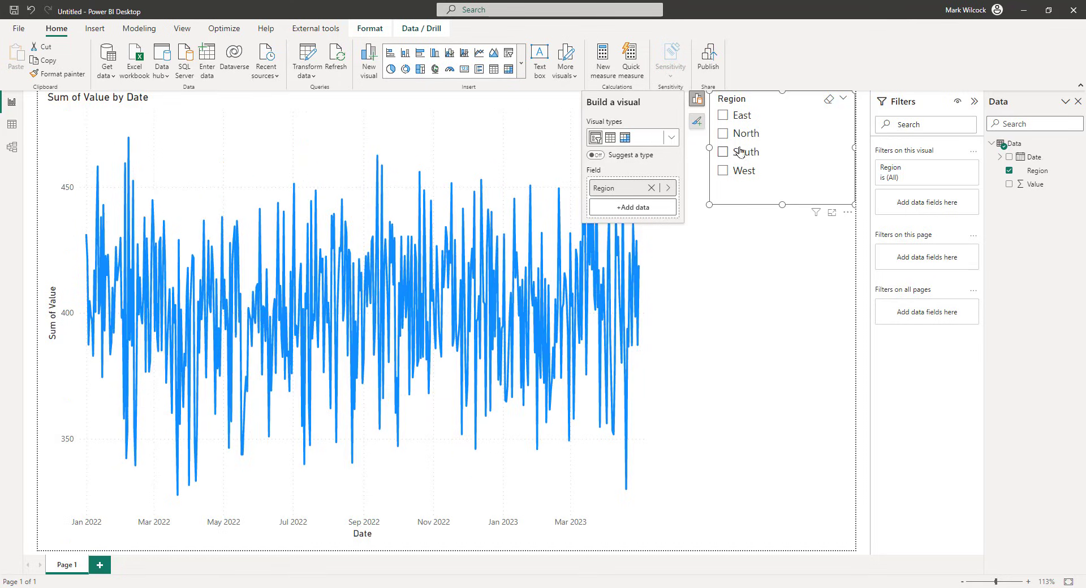
# Step: Turn on single selection in the Region slicer's selection settings
pyautogui.click(699, 123)
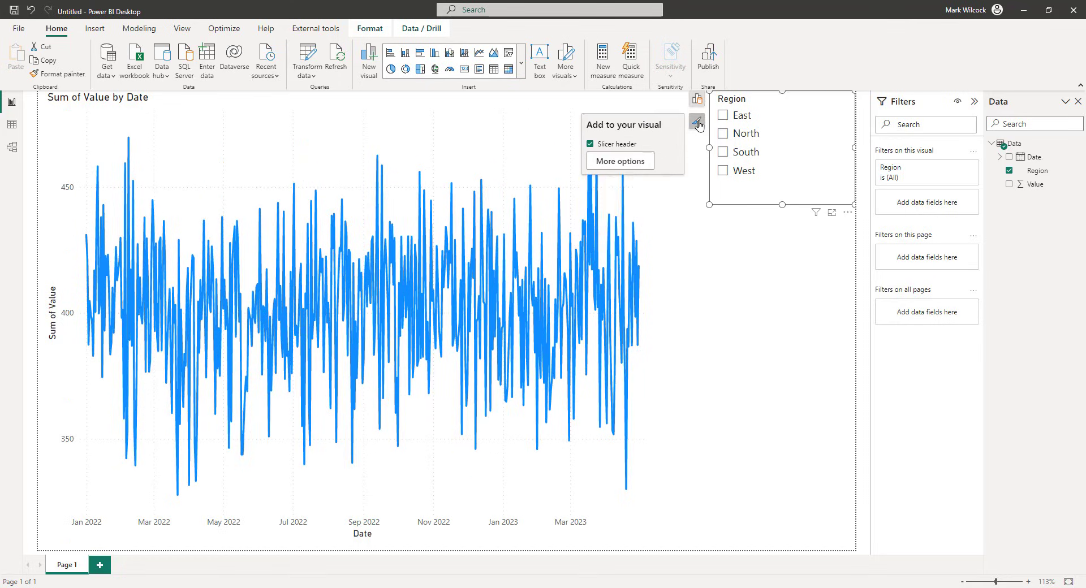
pyautogui.click(628, 161)
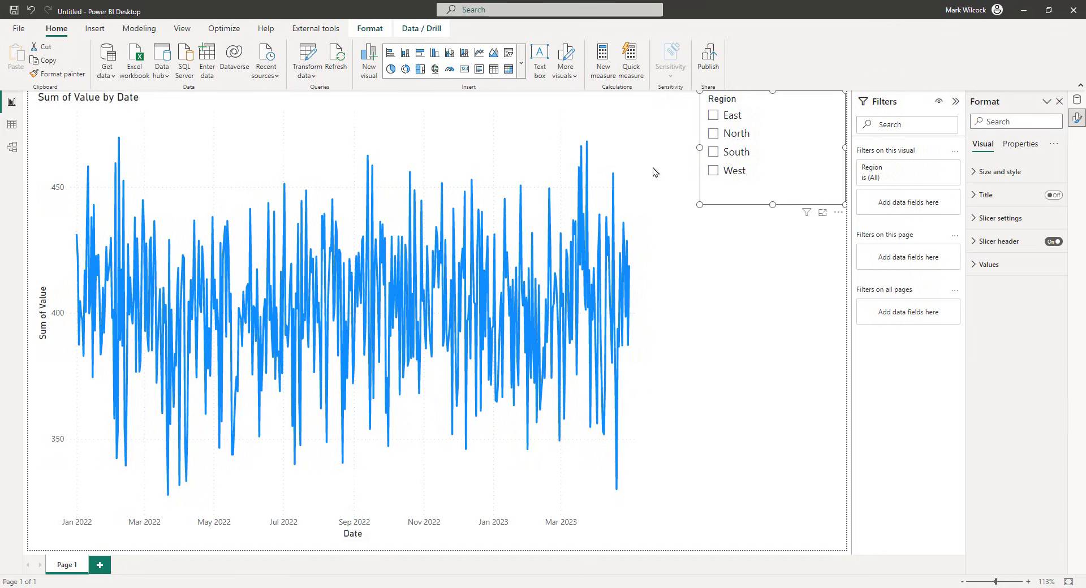
pyautogui.click(975, 219)
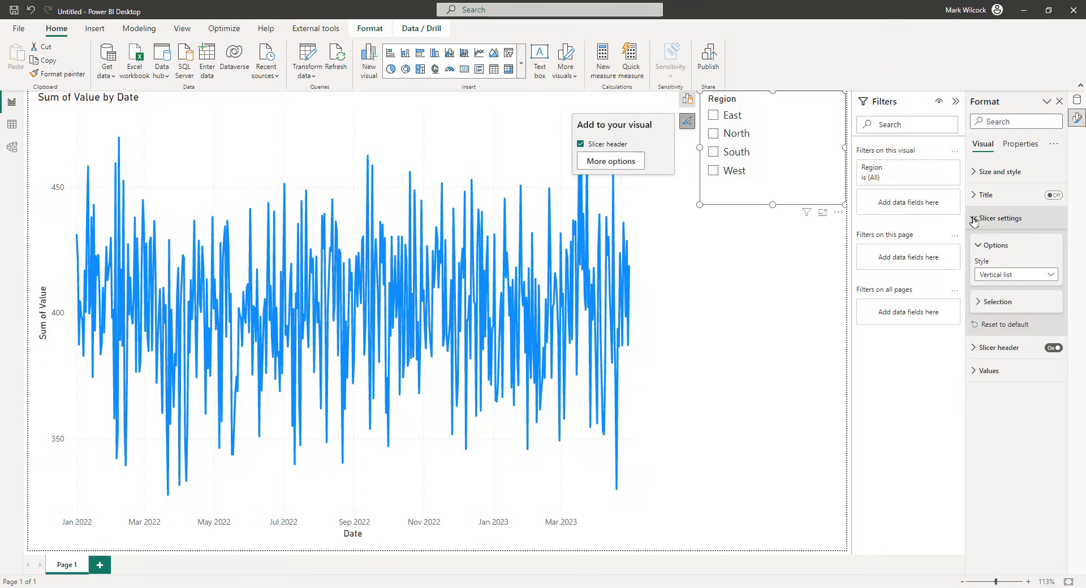
pyautogui.click(998, 303)
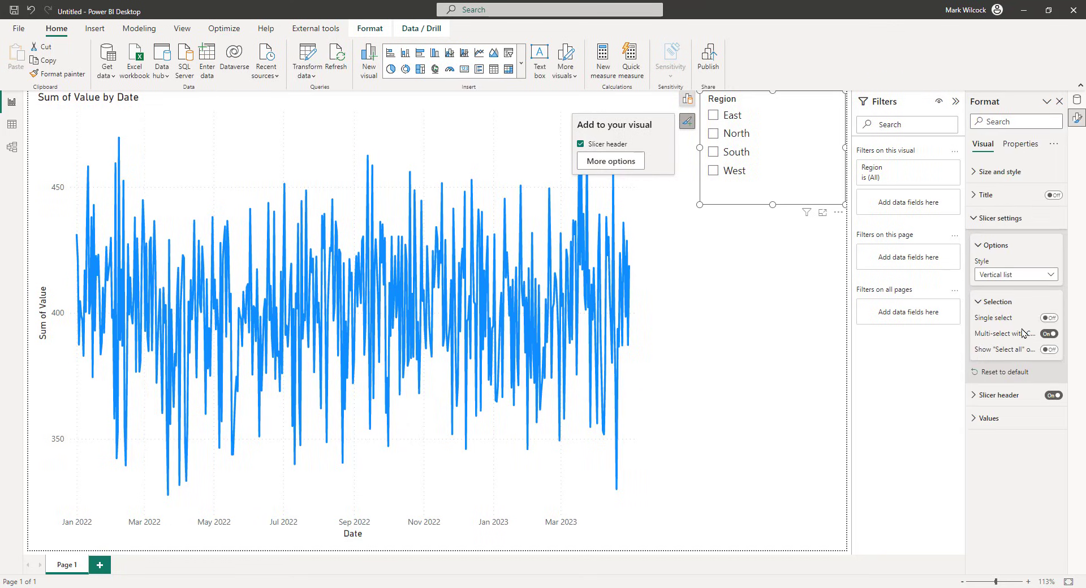
pyautogui.click(1050, 318)
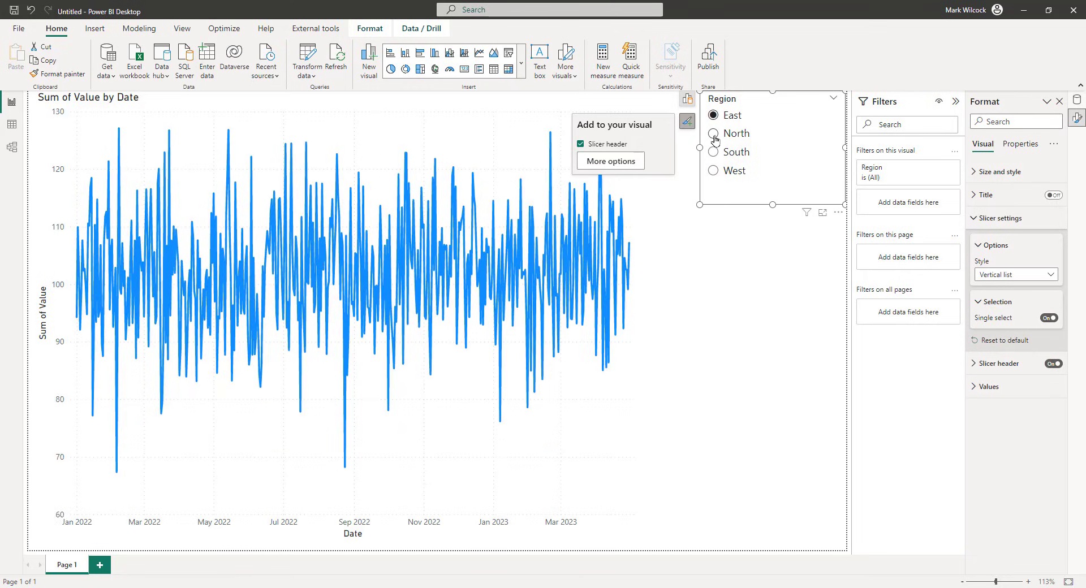
# Step: Filter the line chart to North and finally South with the Region slicer, and deselect the slicer
pyautogui.click(714, 135)
pyautogui.click(713, 152)
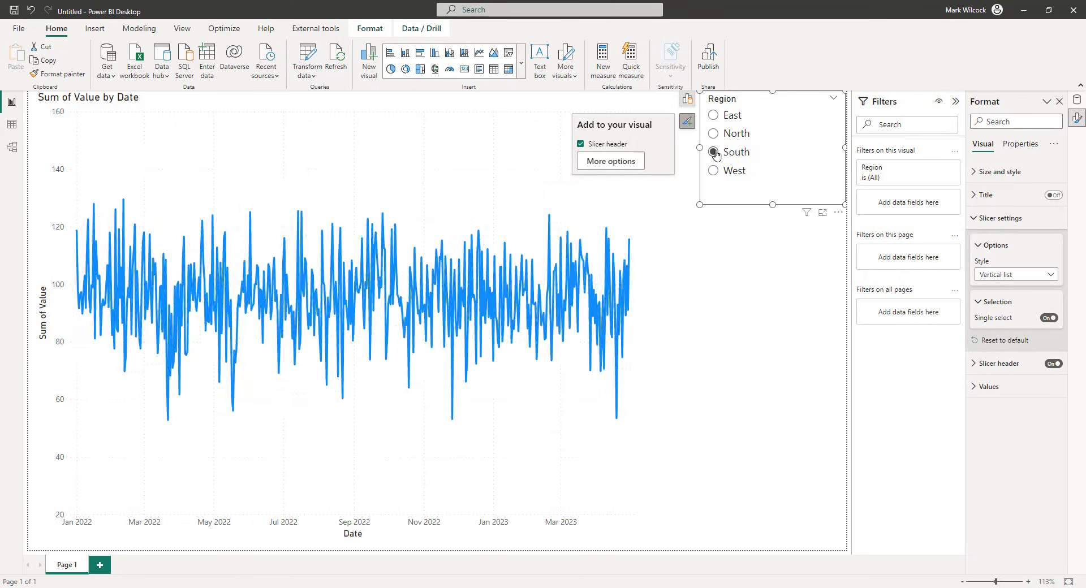
pyautogui.click(790, 315)
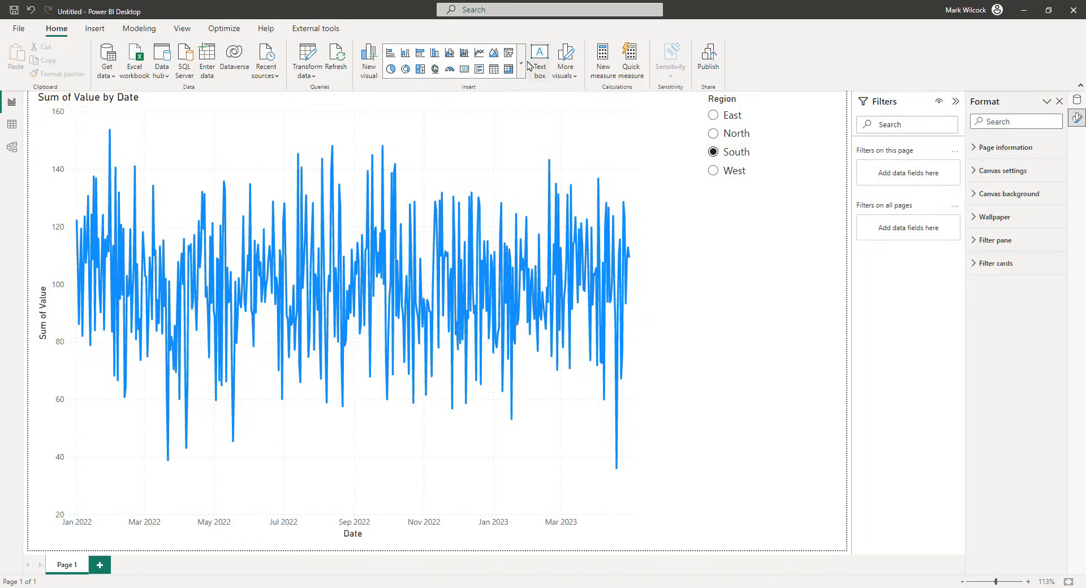
# Step: Add a second slicer on the Date field below the Region slicer
pyautogui.click(510, 53)
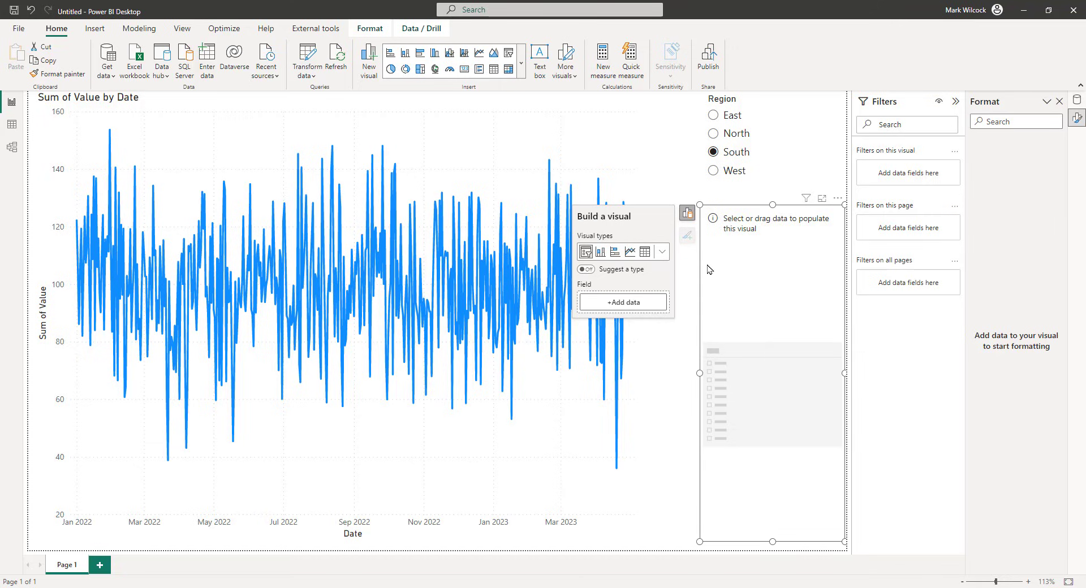
pyautogui.click(687, 213)
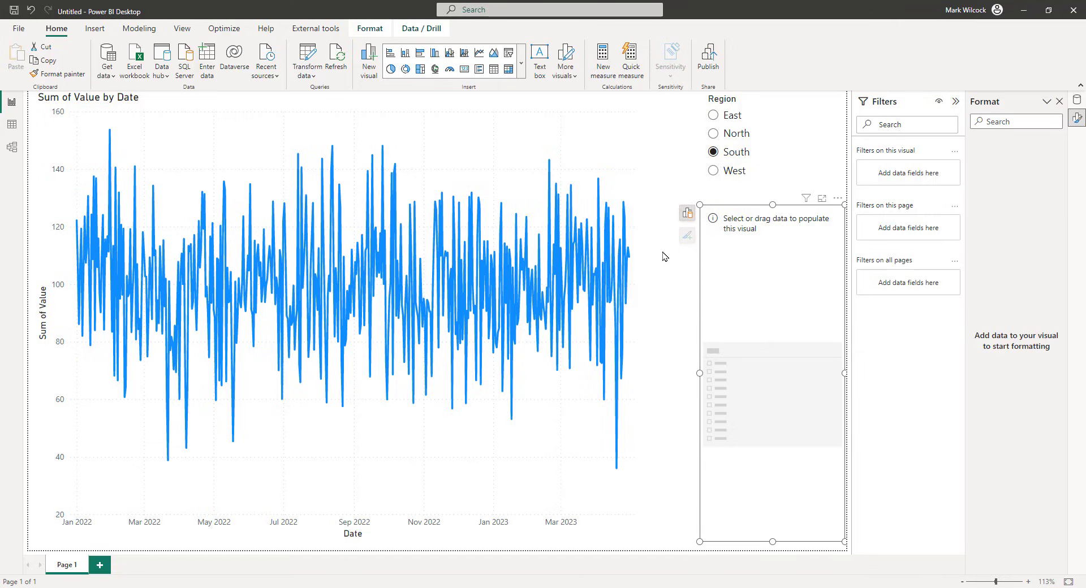
pyautogui.click(688, 213)
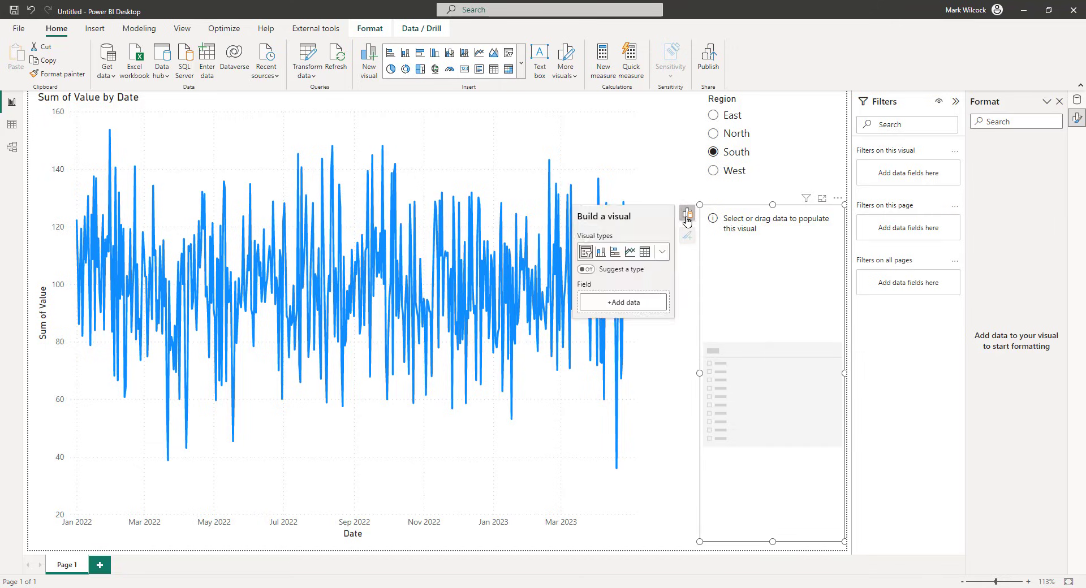
pyautogui.click(622, 301)
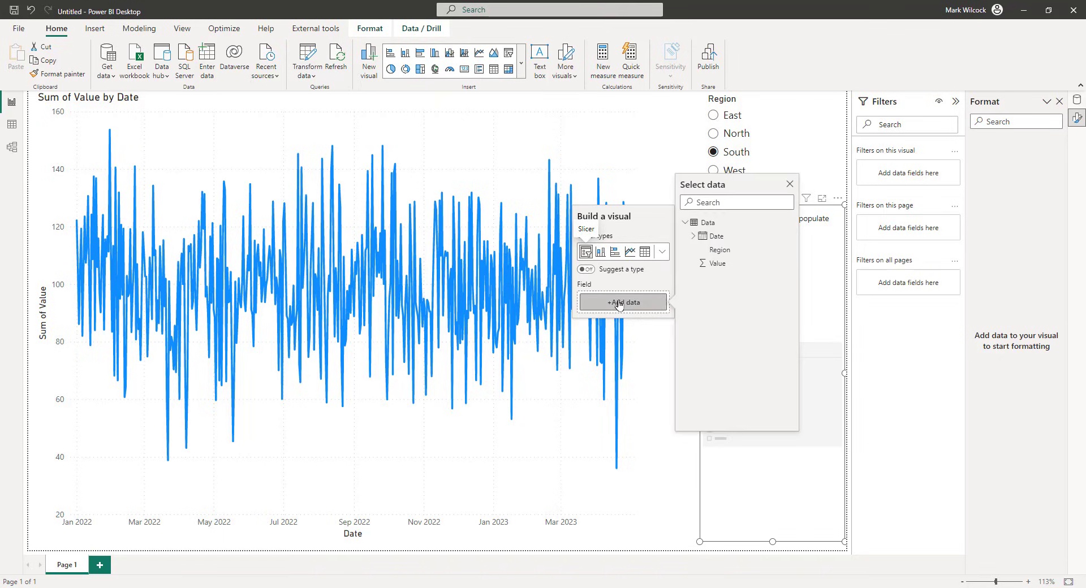
pyautogui.click(714, 237)
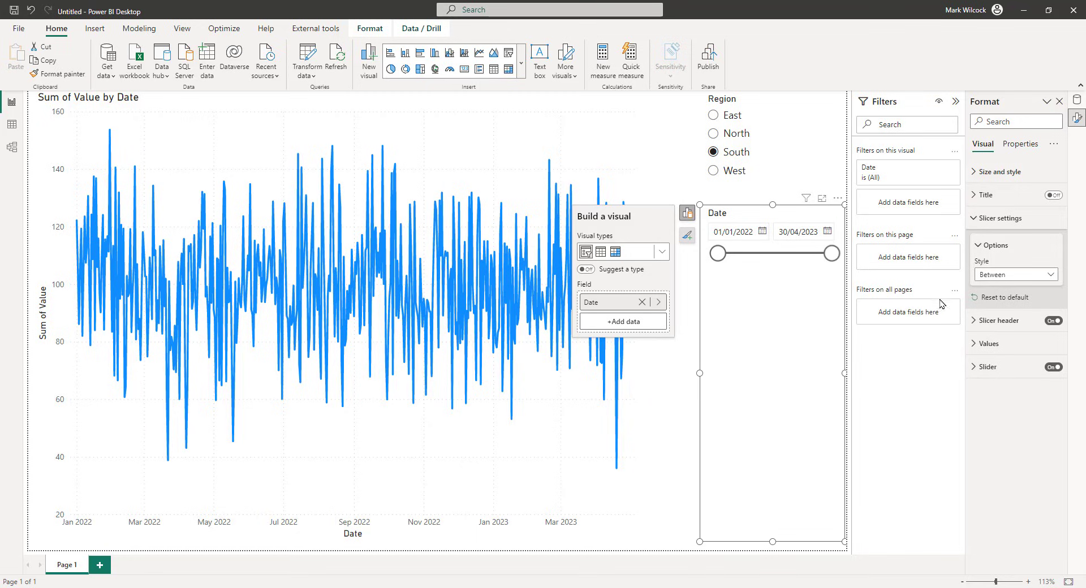
# Step: Change the Date slicer's style to Relative Date and set it to the last 3 months
pyautogui.click(999, 275)
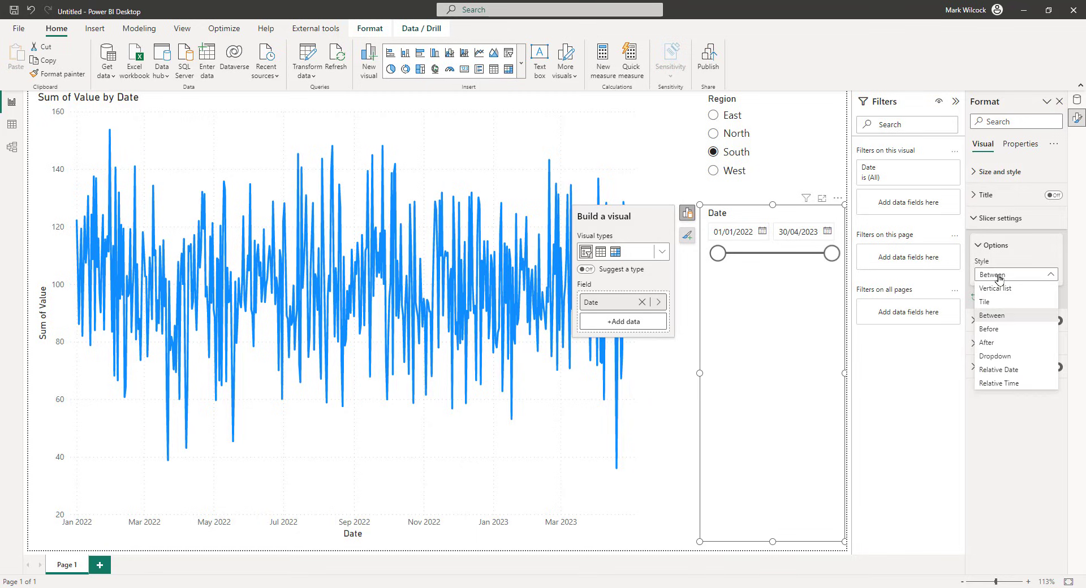
pyautogui.click(1011, 371)
pyautogui.click(762, 231)
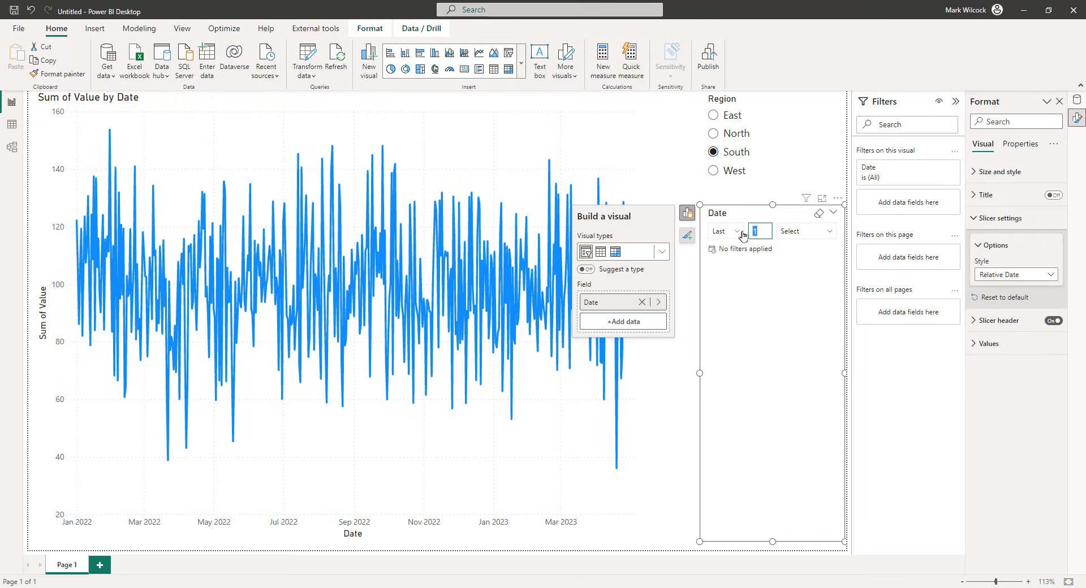
pyautogui.write('3')
pyautogui.click(823, 231)
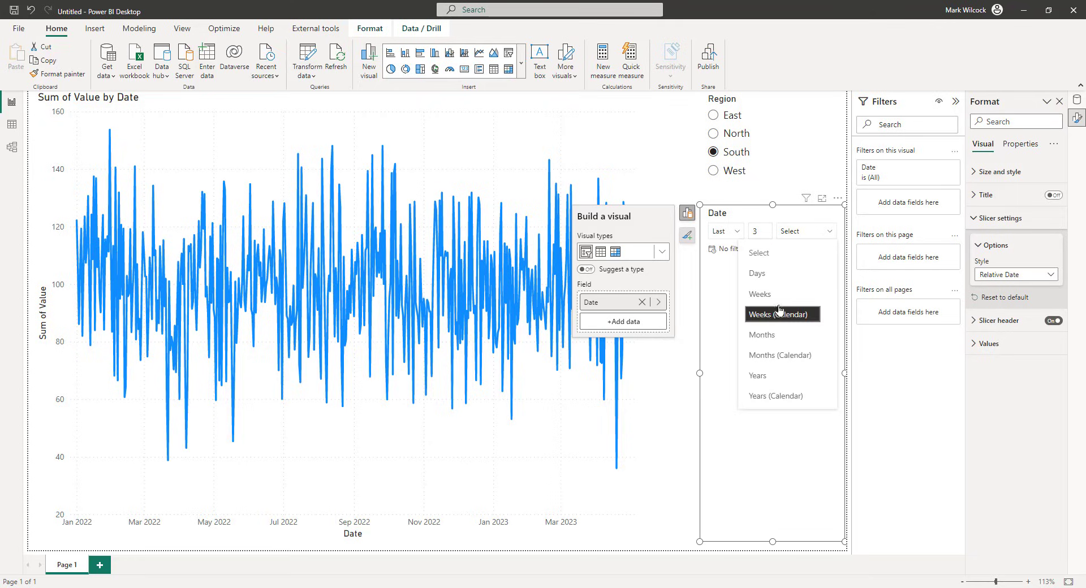
pyautogui.click(775, 338)
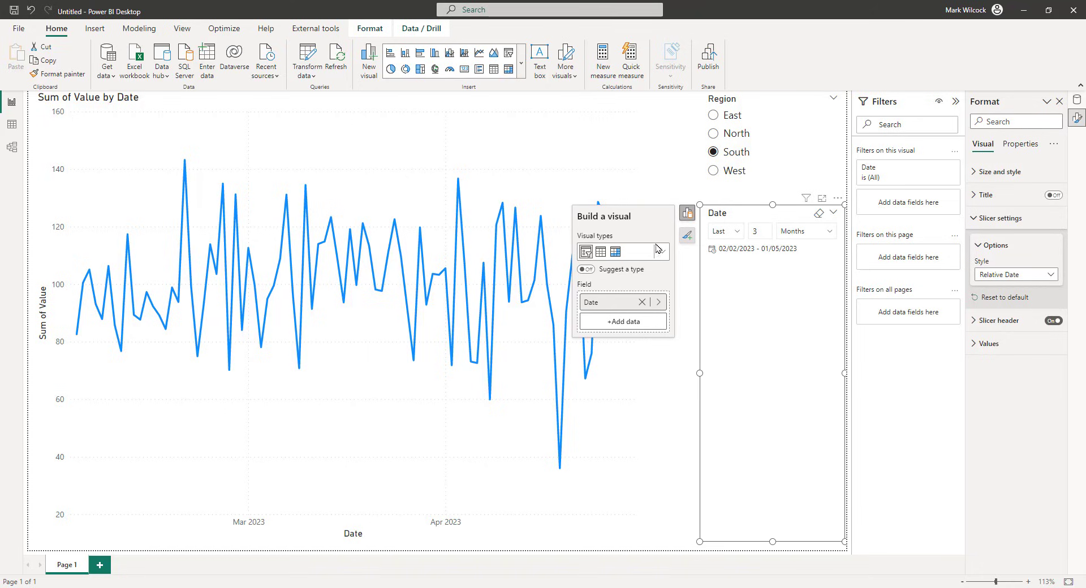
# Step: Set the stroke width of the line chart's lines to 1 px
pyautogui.click(450, 160)
pyautogui.click(661, 121)
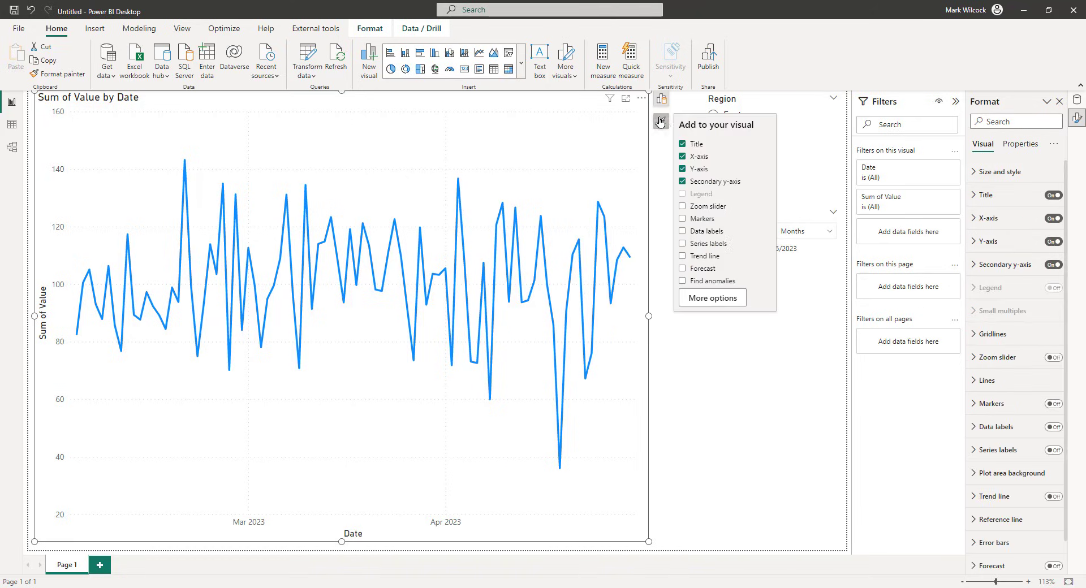
pyautogui.click(1002, 387)
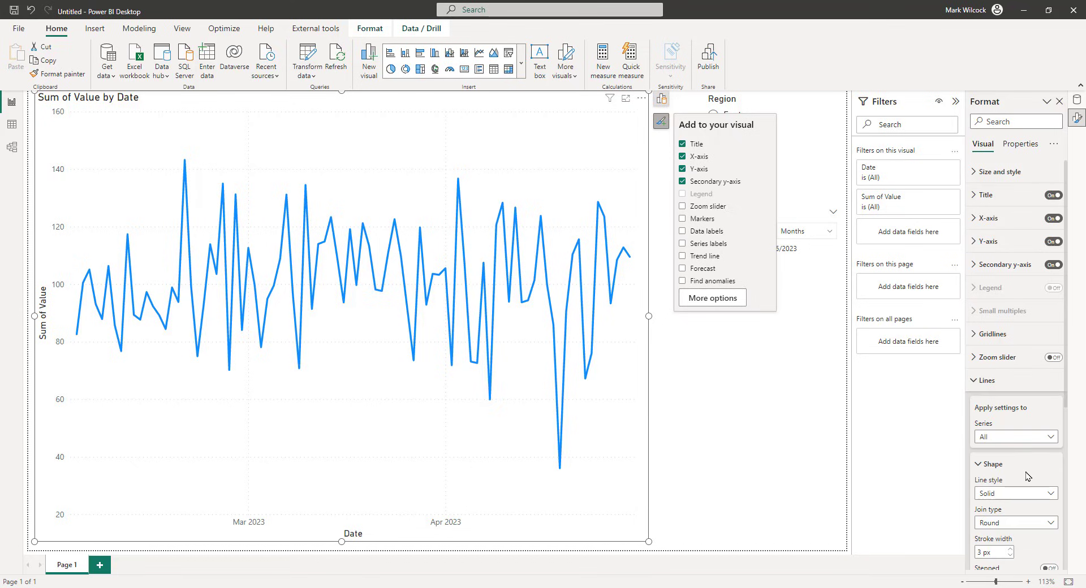
pyautogui.scroll(-2, 1026, 478)
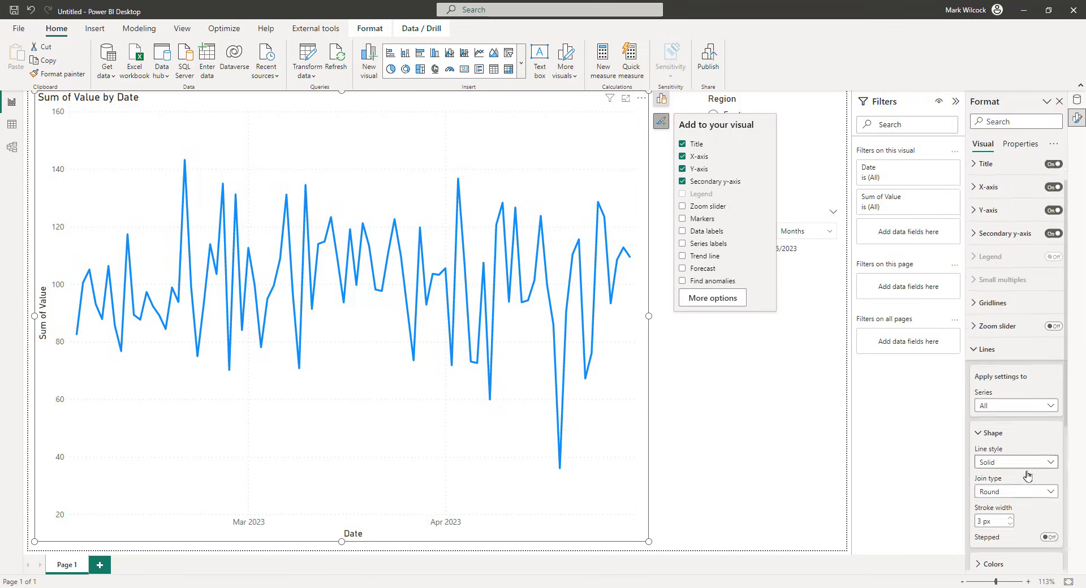
pyautogui.click(1010, 515)
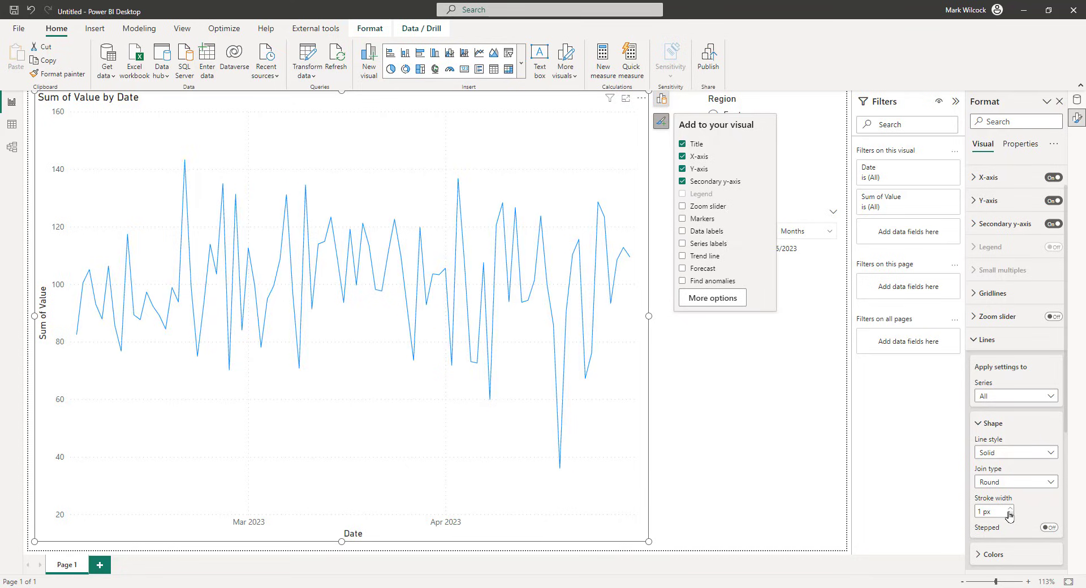
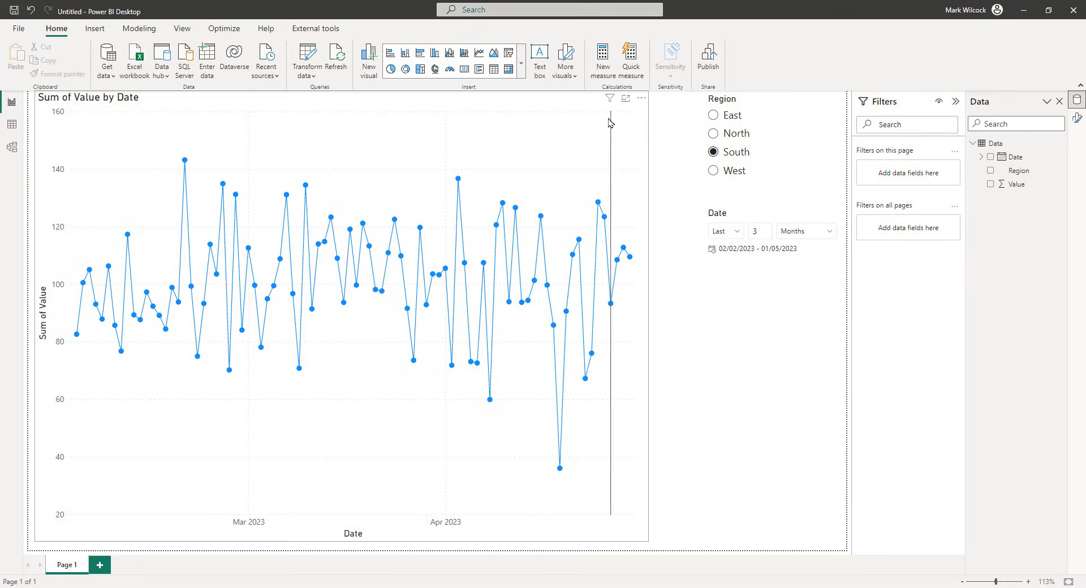
# Step: Create a measure defined as Central Value = AVERAGE(Data[Value])
pyautogui.click(604, 68)
pyautogui.write('Central Value =')
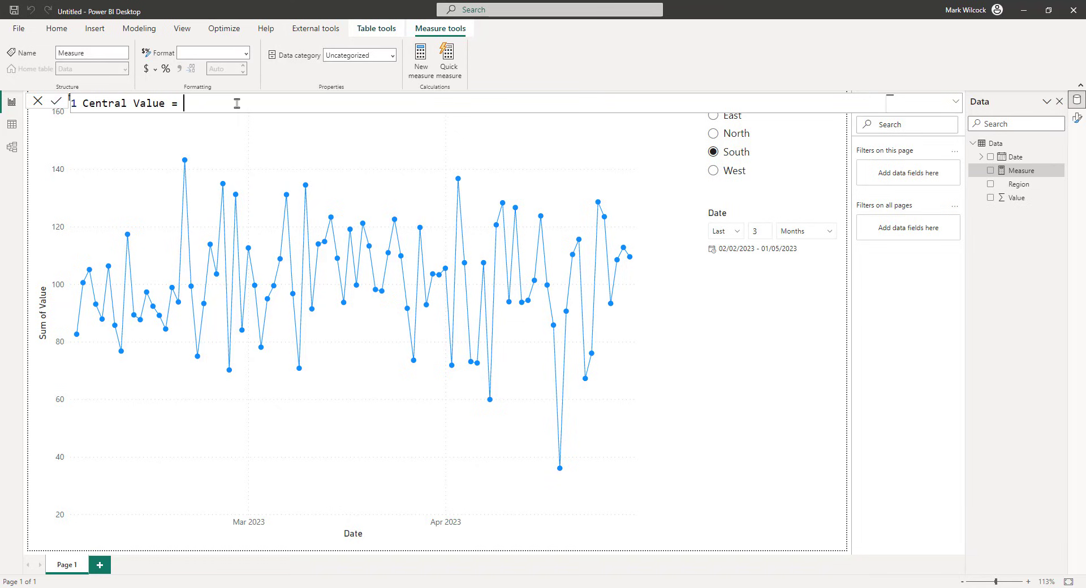
pyautogui.write('averag')
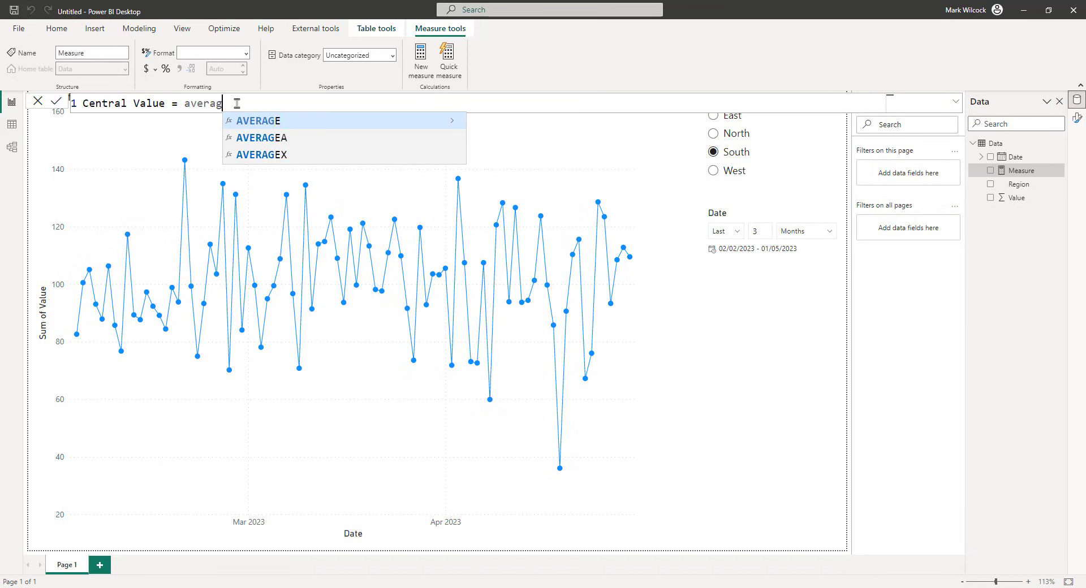
pyautogui.press('Tab')
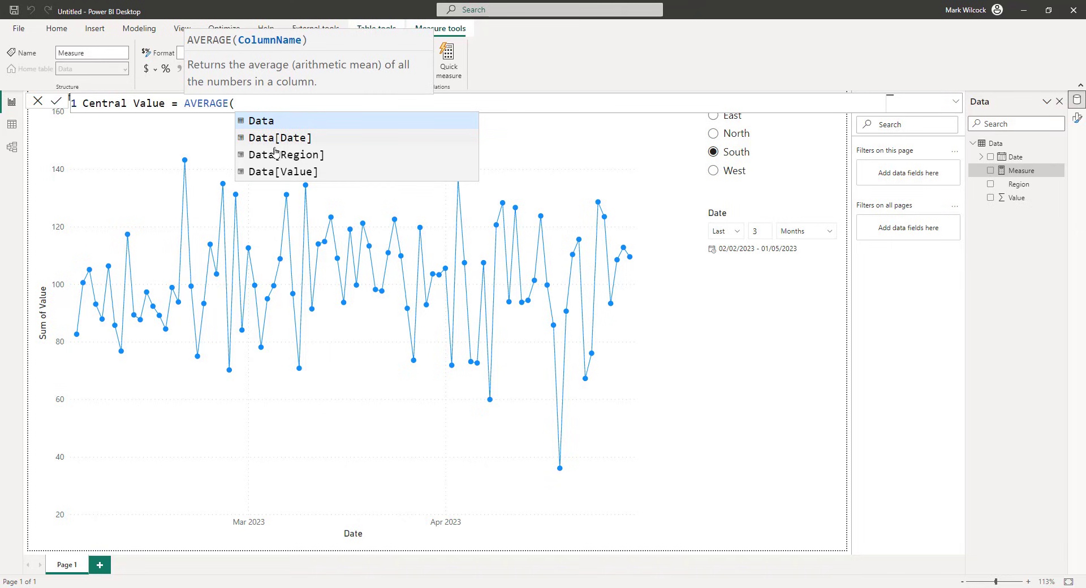
pyautogui.click(280, 171)
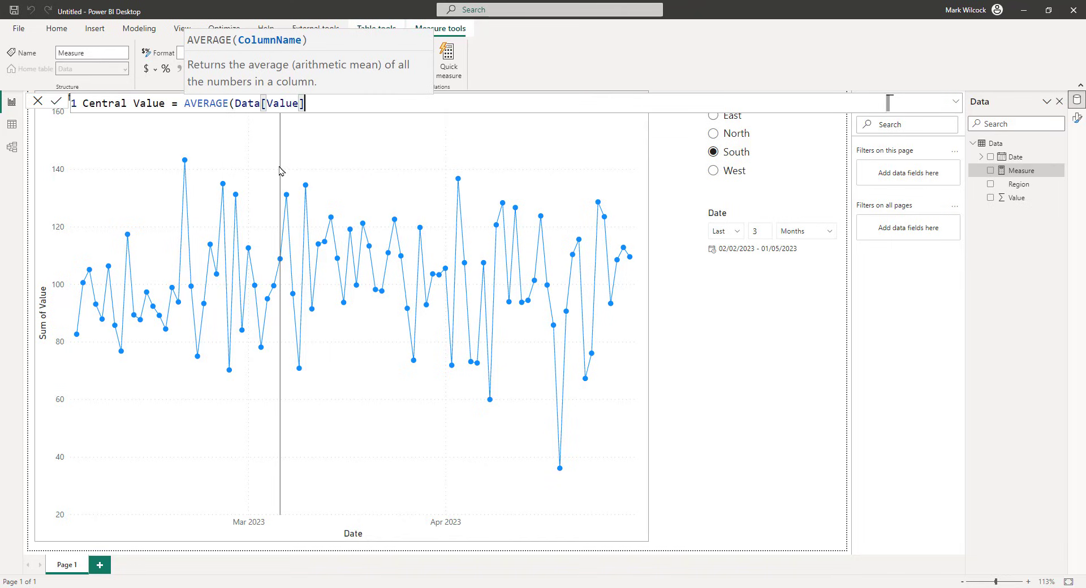
pyautogui.write(')')
pyautogui.press('Return')
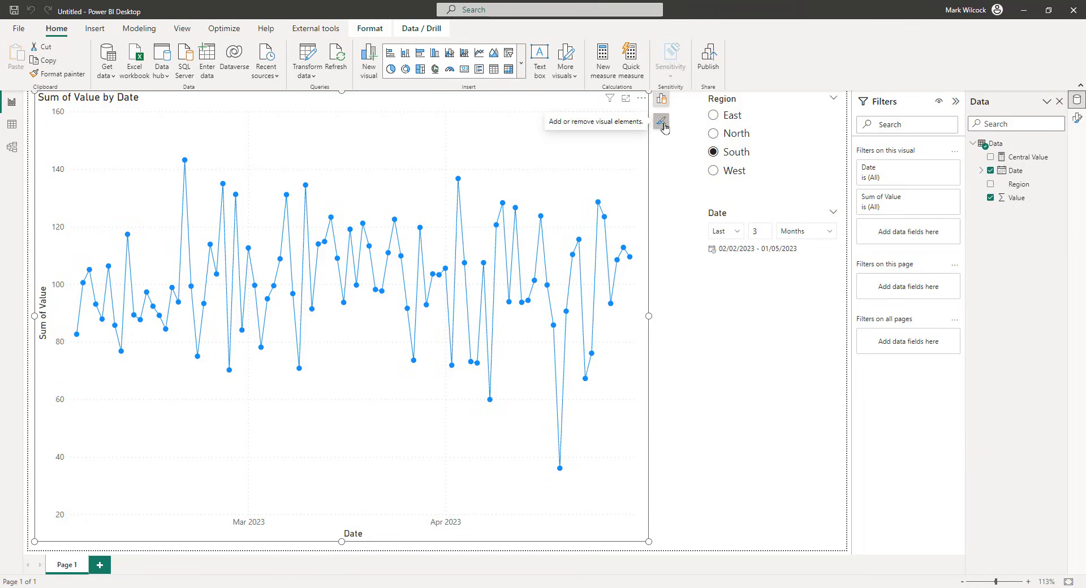
# Step: Add a reference line named Central Line to the line chart, with the type Y-Axis Constant Line
pyautogui.click(663, 126)
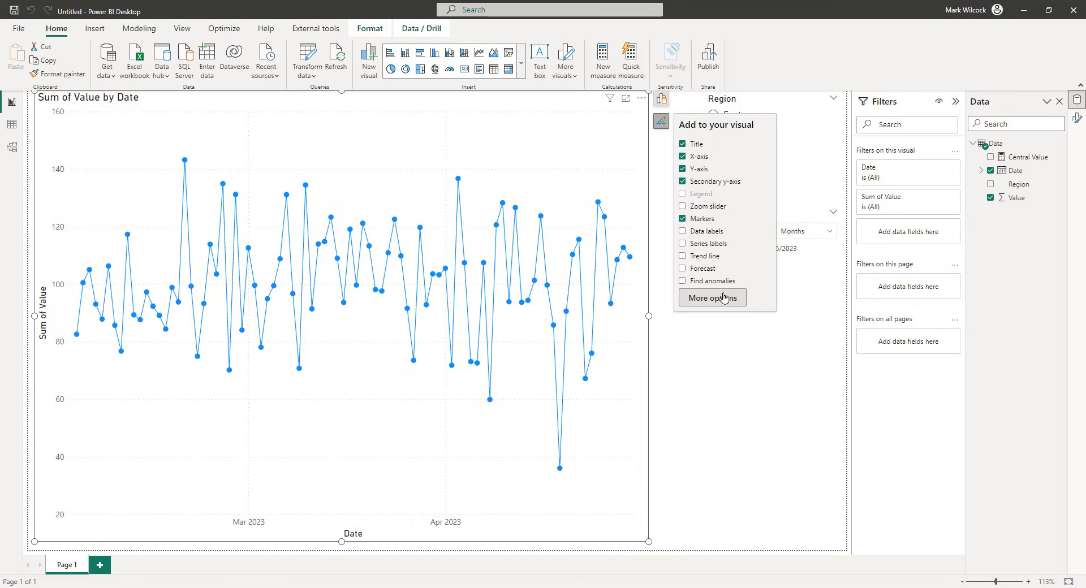
pyautogui.click(724, 297)
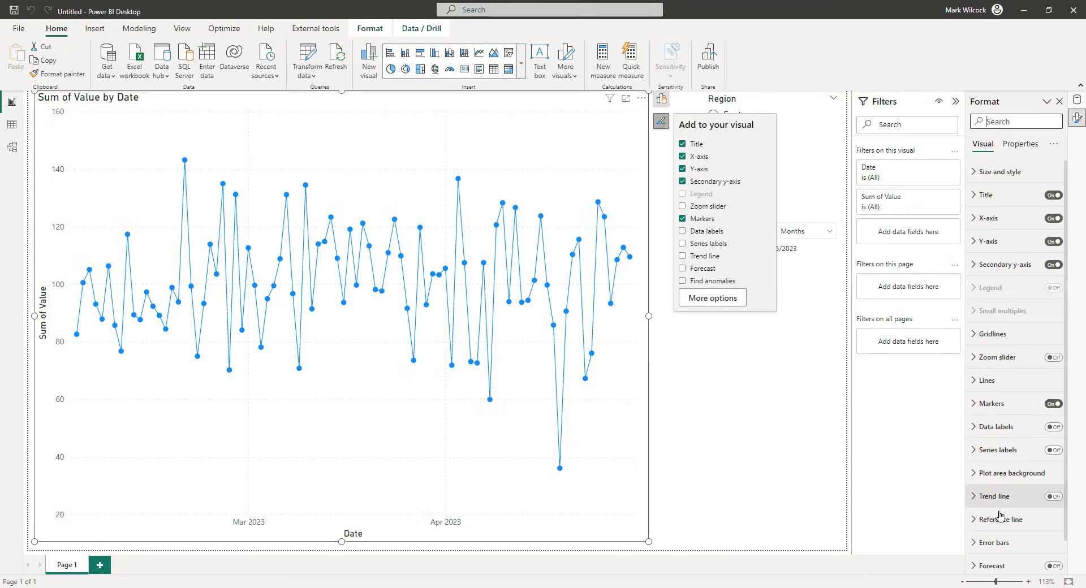
pyautogui.click(999, 520)
pyautogui.scroll(-2, 1005, 504)
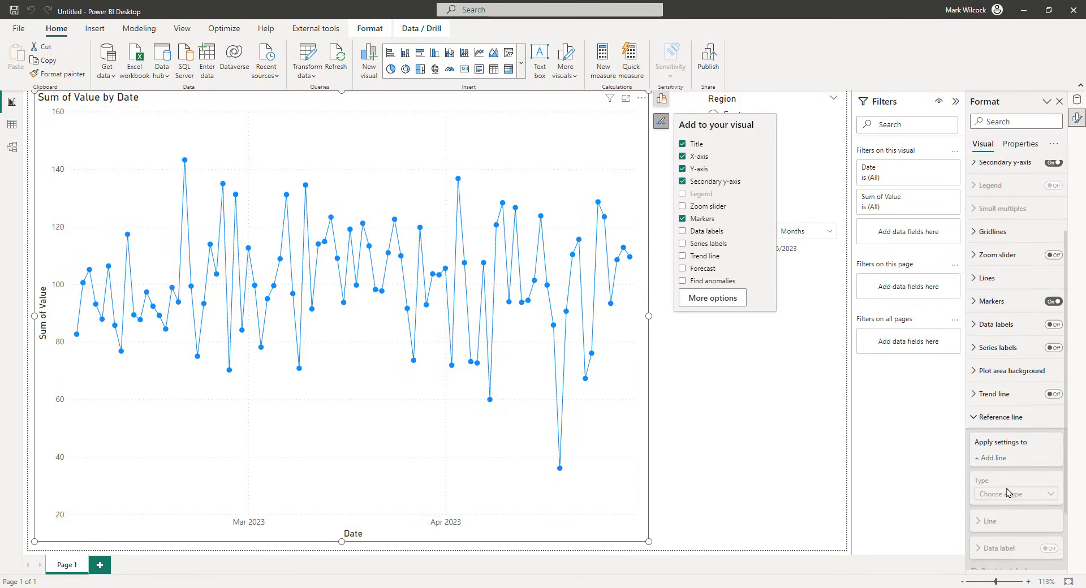
pyautogui.click(998, 459)
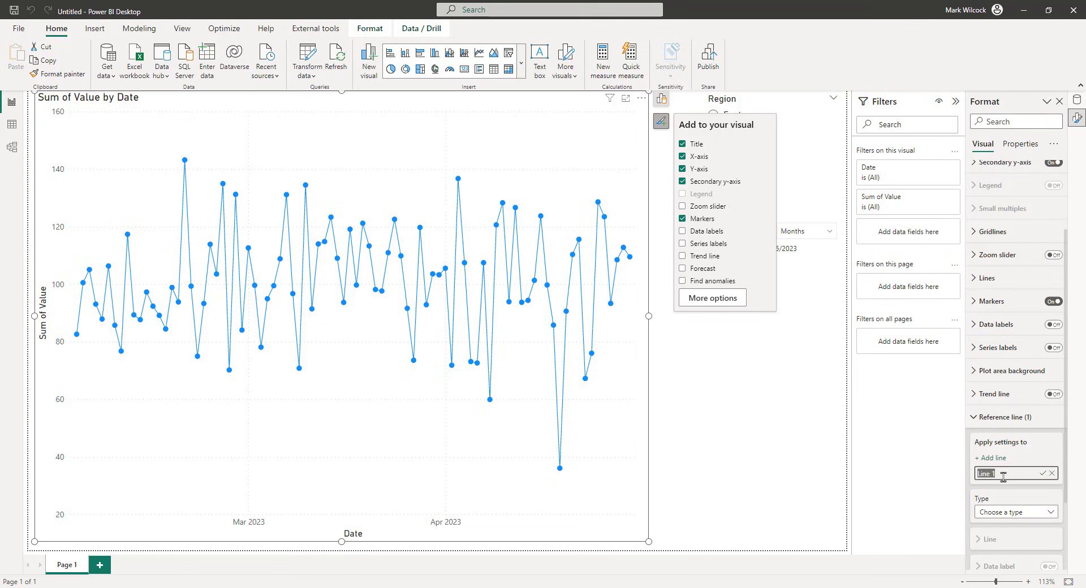
pyautogui.click(1011, 515)
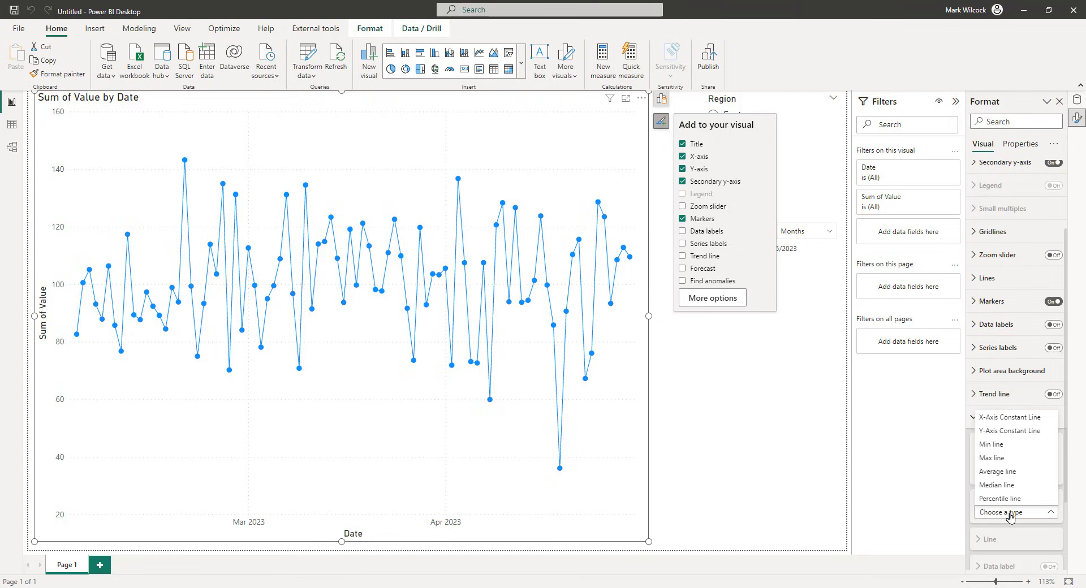
pyautogui.click(1011, 431)
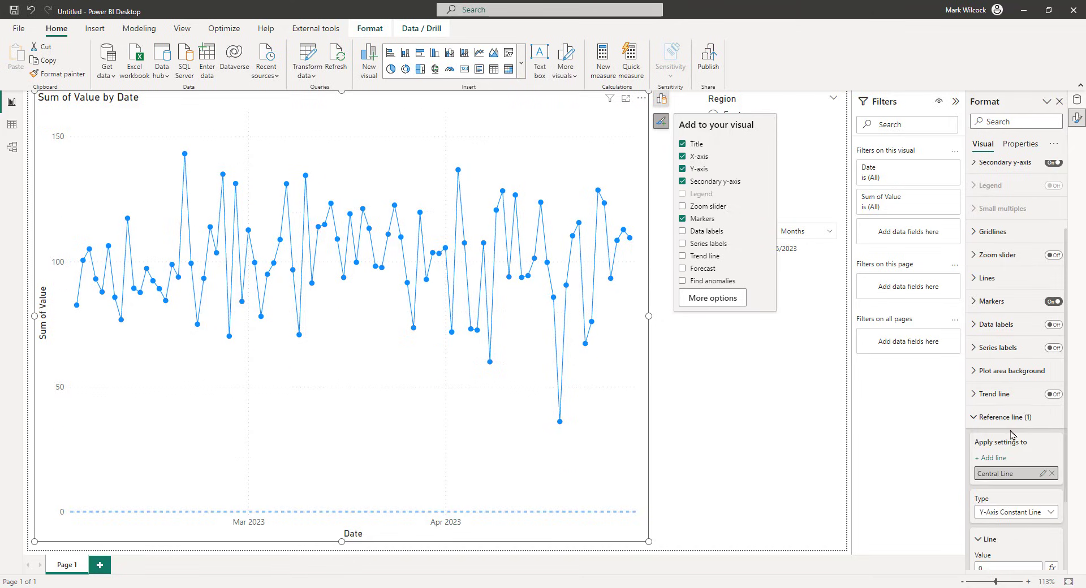
# Step: Base the Central Line's value on the Central Value measure and colour the line dark grey
pyautogui.scroll(-3, 1011, 435)
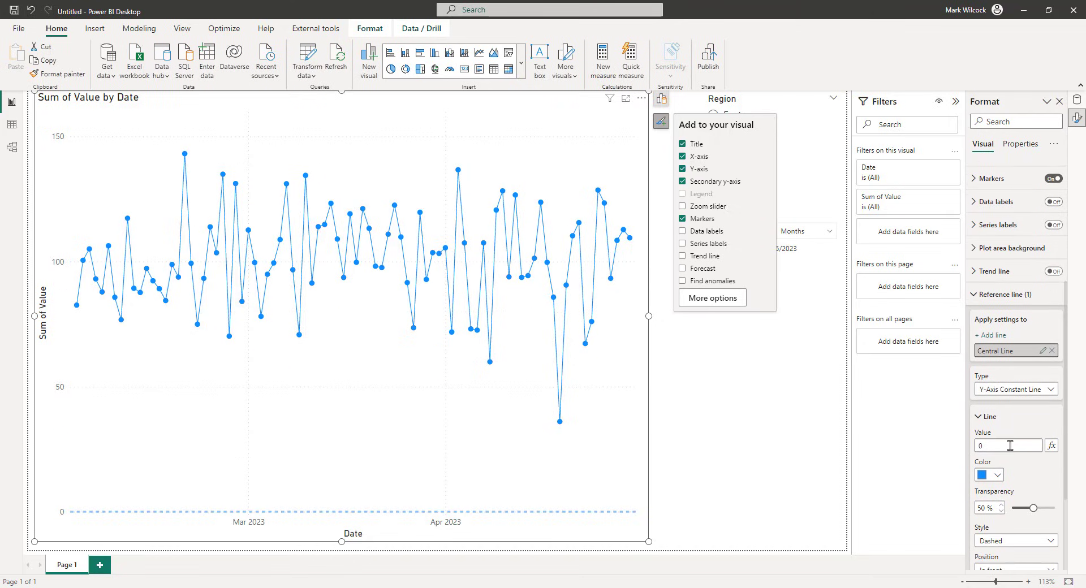
pyautogui.click(1051, 445)
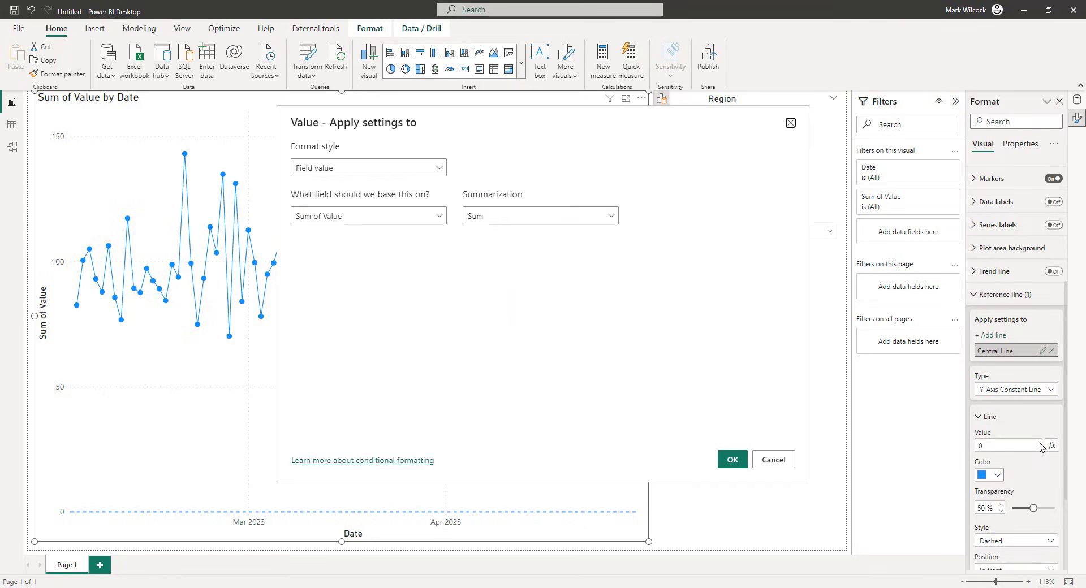
pyautogui.click(440, 217)
pyautogui.click(300, 256)
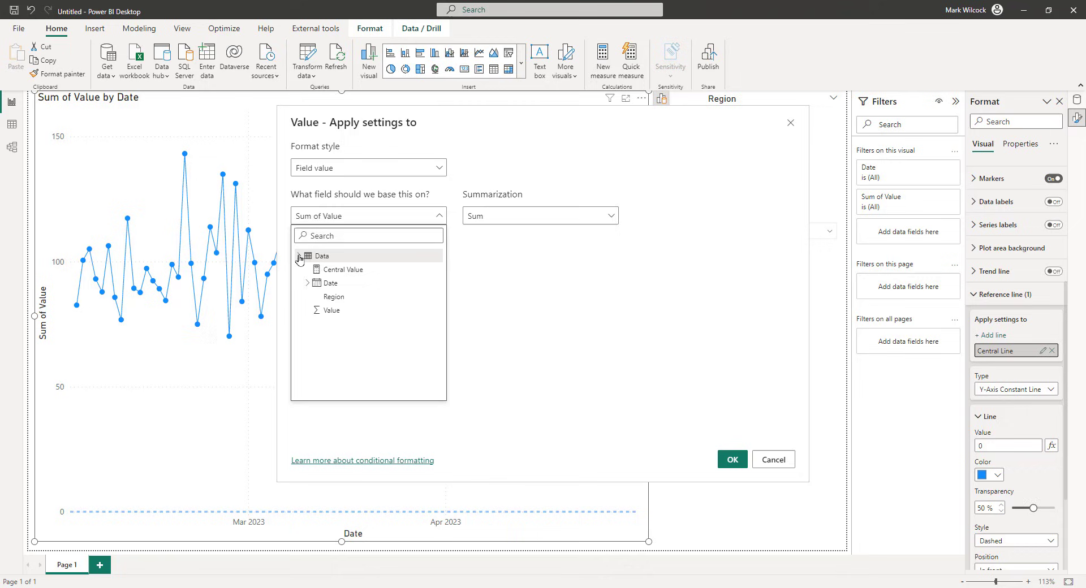
pyautogui.click(322, 273)
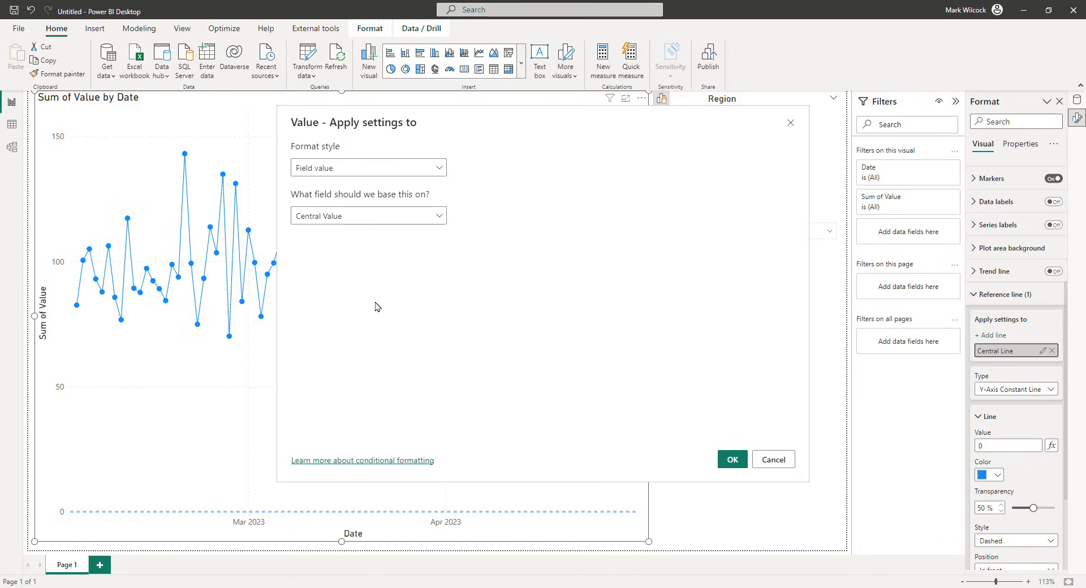
pyautogui.click(733, 460)
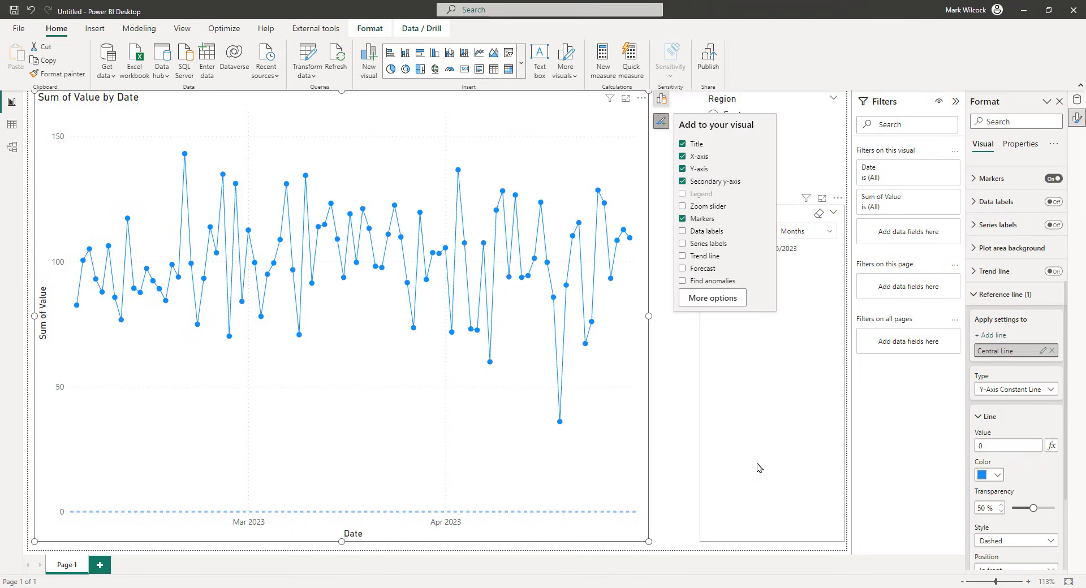
pyautogui.click(998, 477)
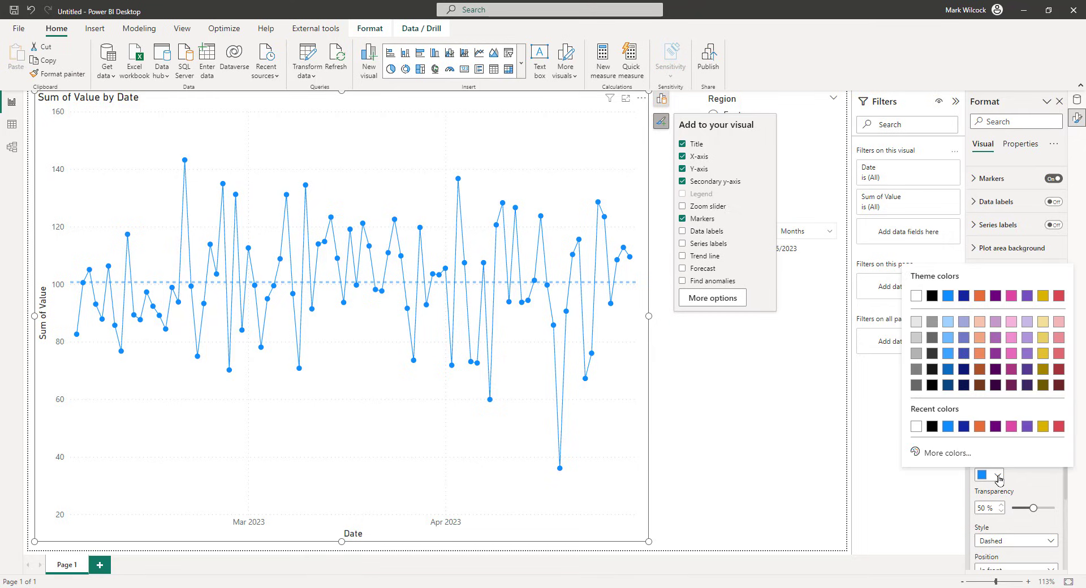
pyautogui.click(917, 389)
# Step: Show a dark grey data label on the Central Line, with the label style set to Both
pyautogui.scroll(-3, 981, 475)
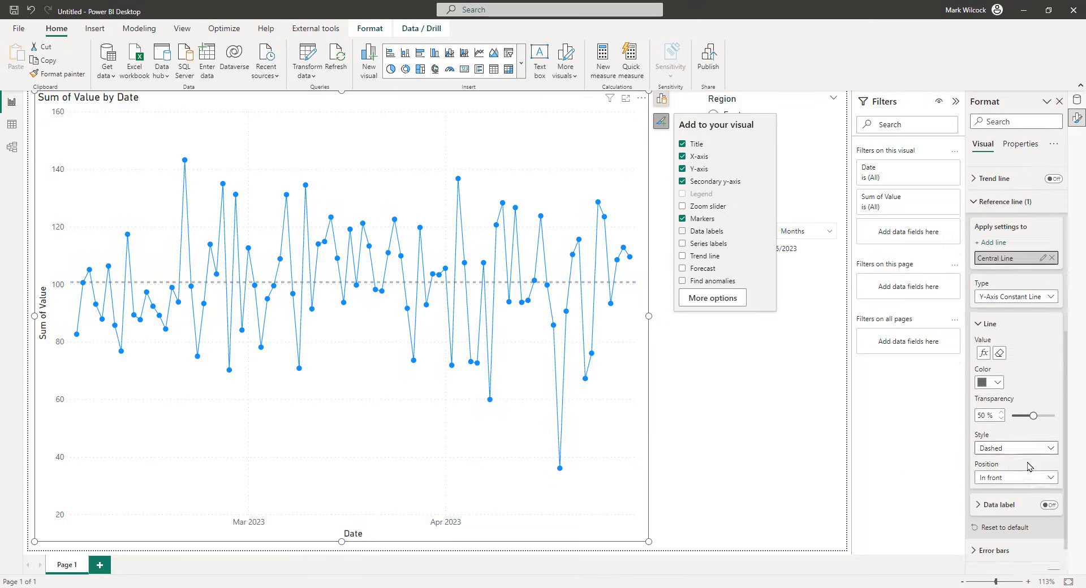
pyautogui.click(1050, 495)
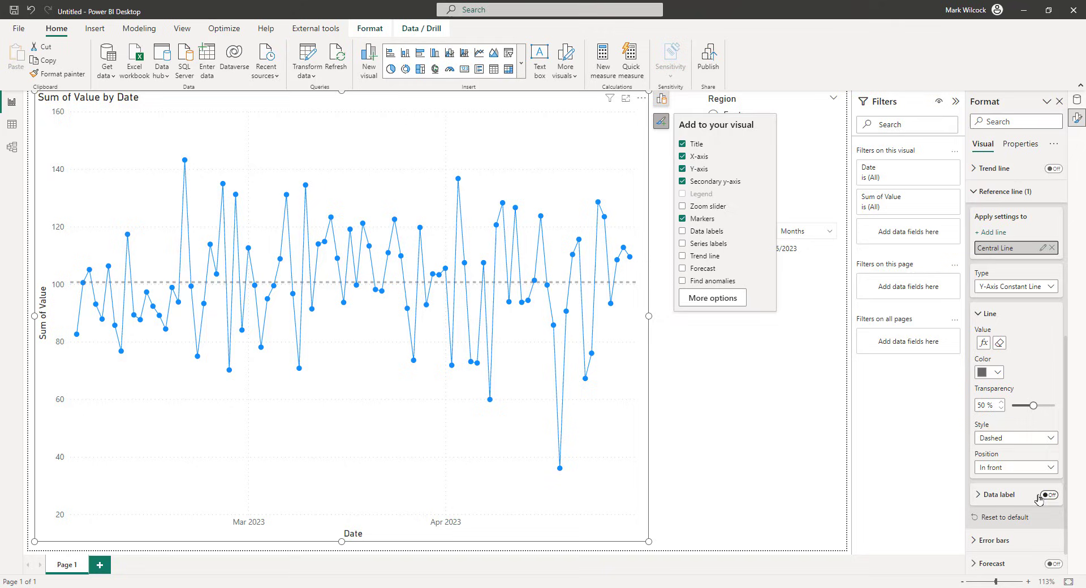
pyautogui.click(995, 495)
pyautogui.scroll(-3, 1005, 498)
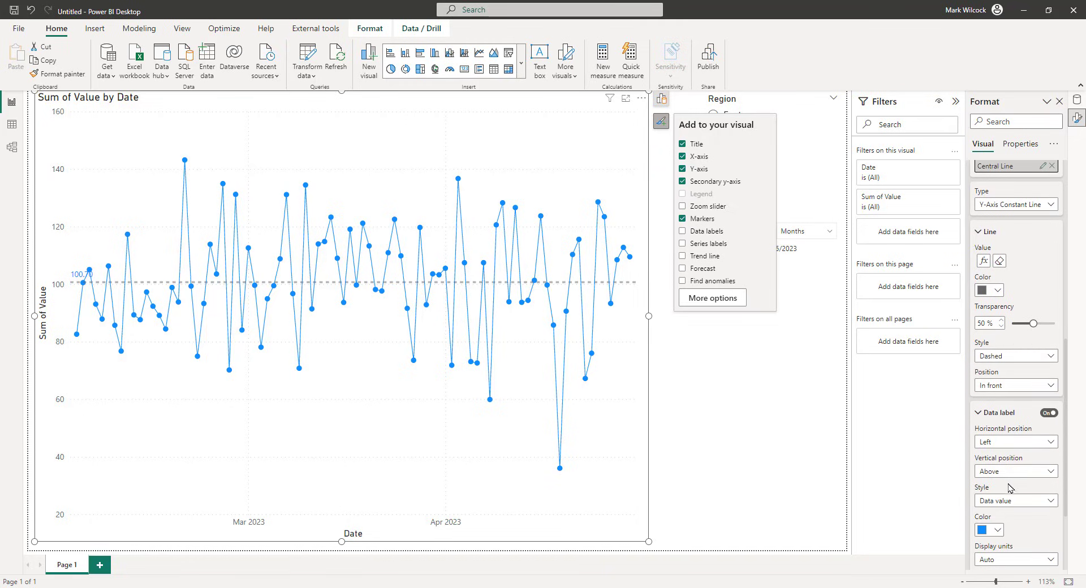
pyautogui.click(1012, 502)
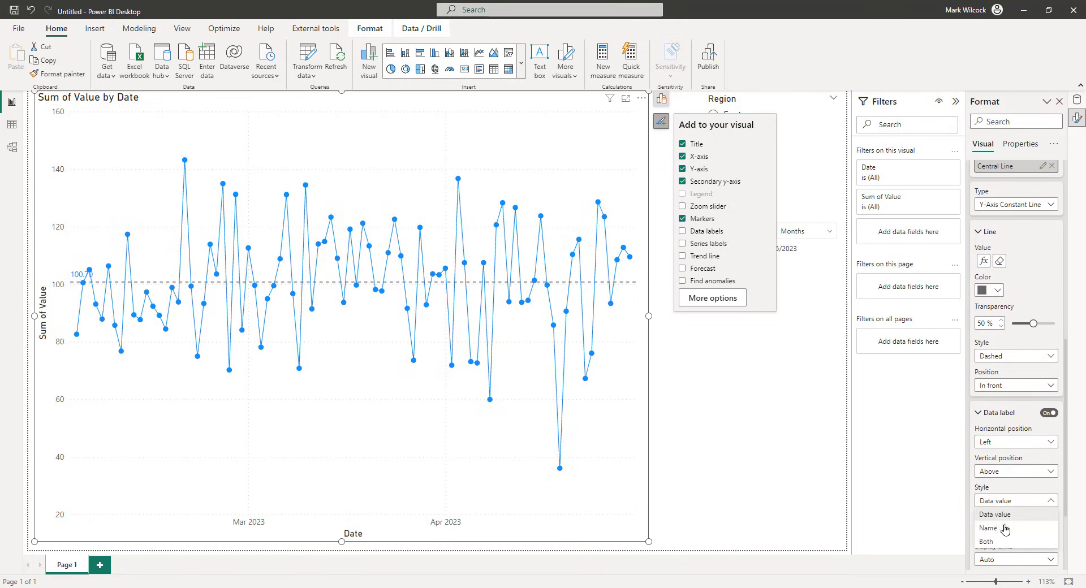
pyautogui.click(998, 543)
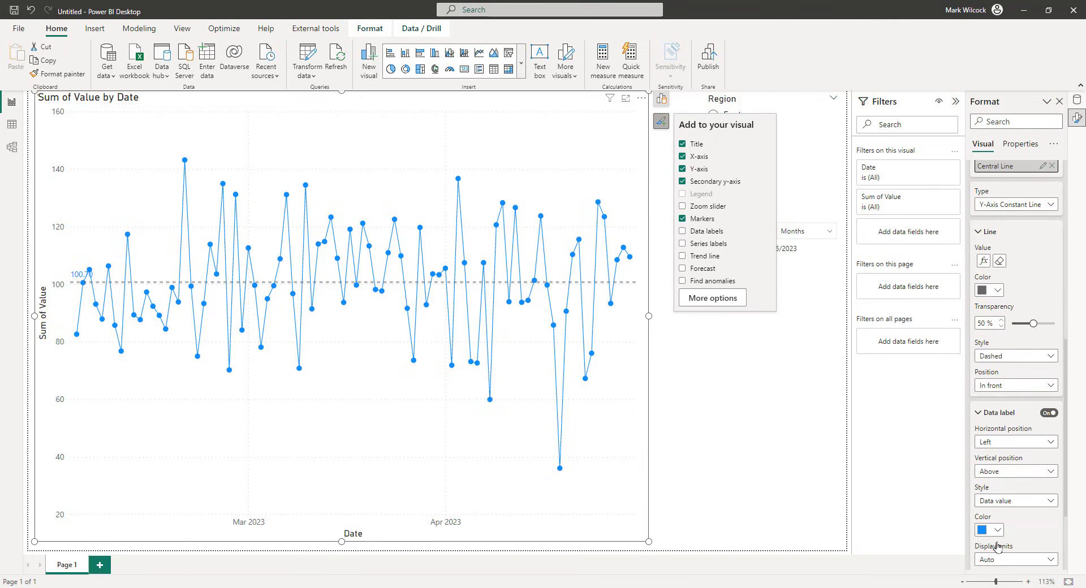
pyautogui.scroll(-2, 1026, 503)
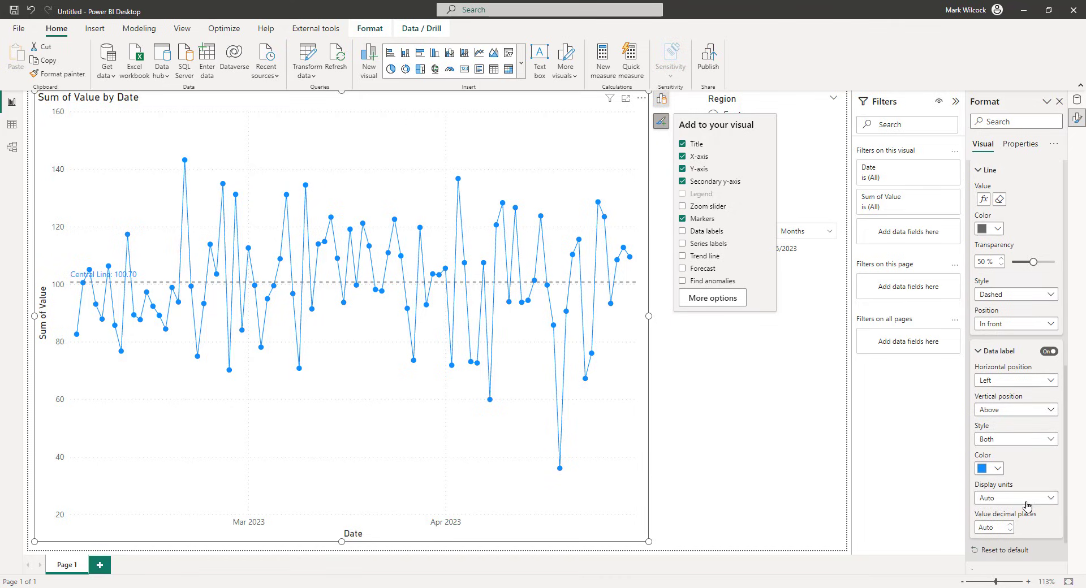
pyautogui.click(1002, 471)
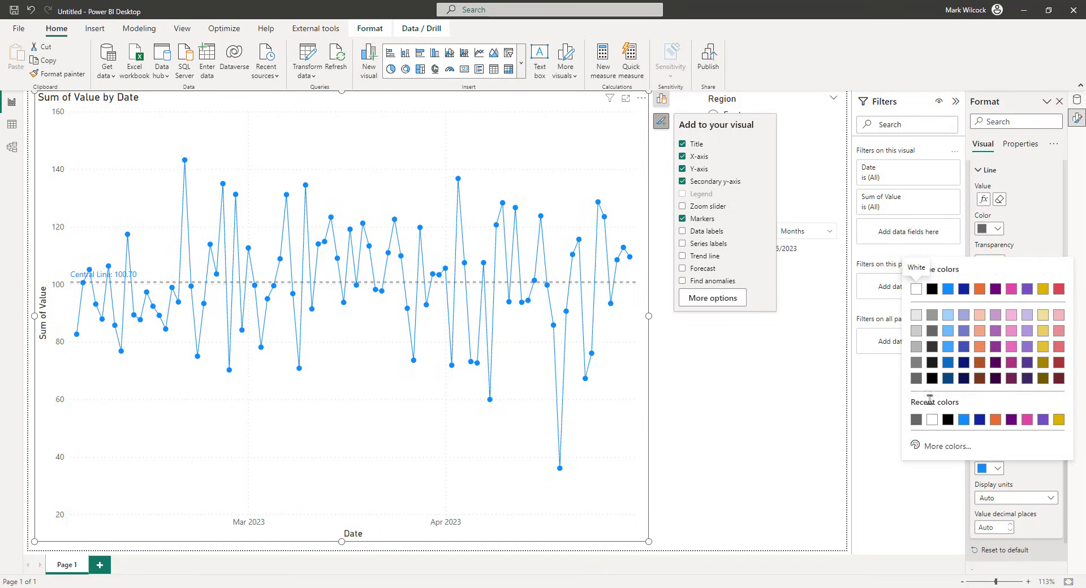
pyautogui.click(900, 426)
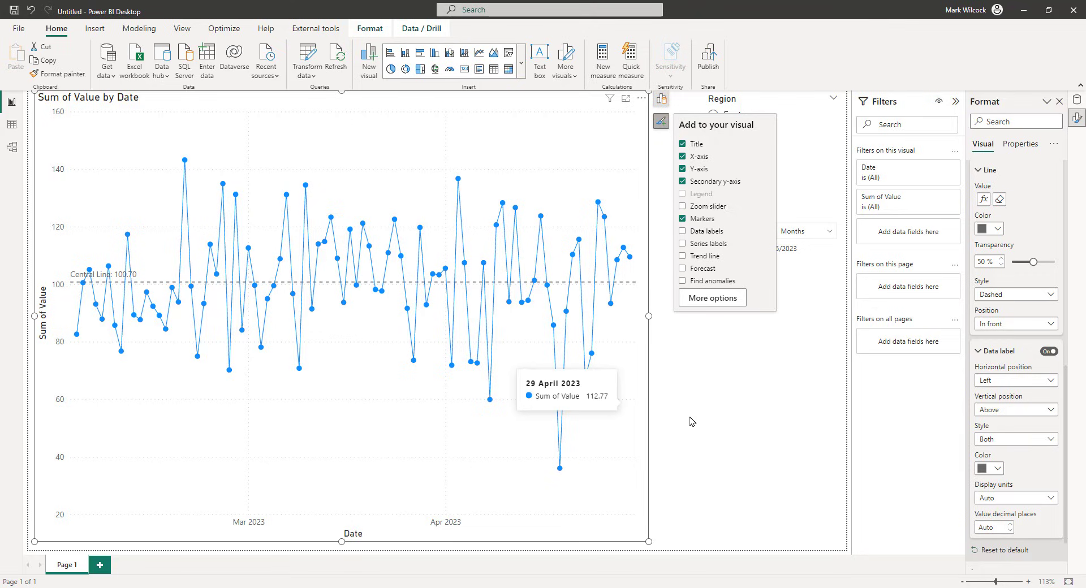
# Step: Deselect the line chart and filter the report to the North region
pyautogui.click(714, 331)
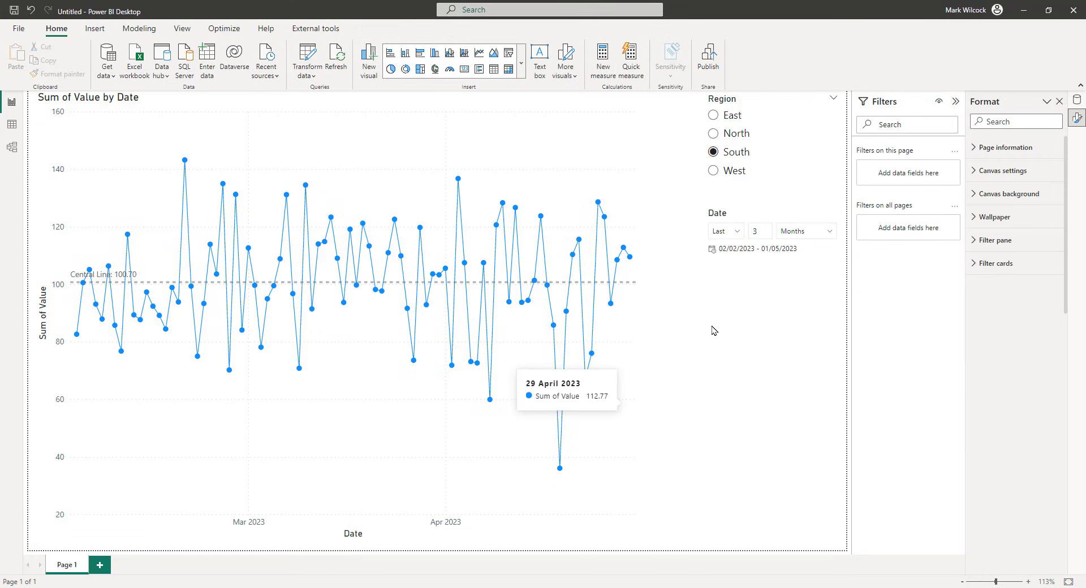
pyautogui.click(714, 134)
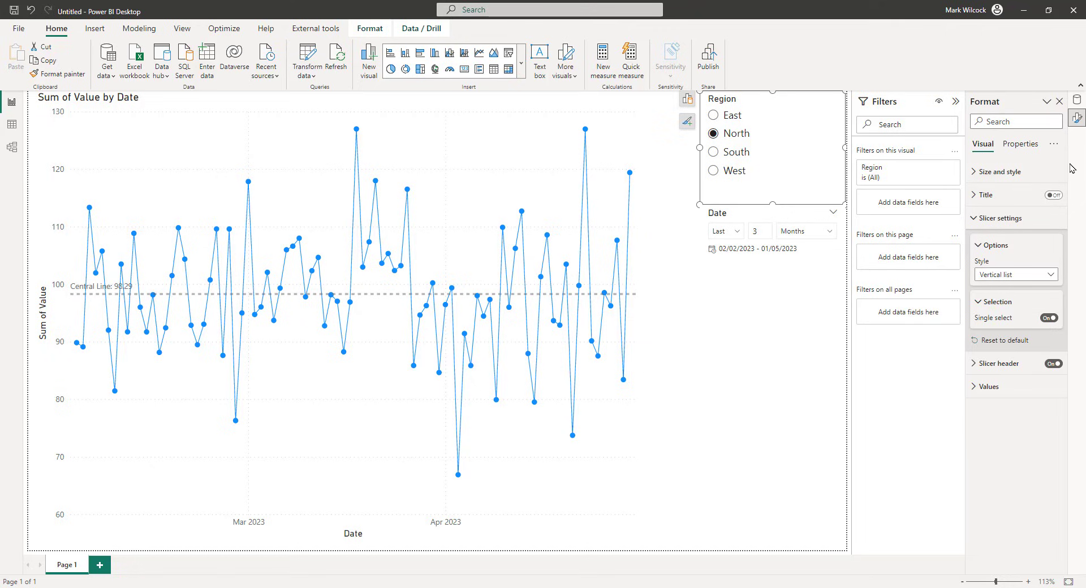
# Step: Create and load an empty table named Calculations
pyautogui.click(1078, 102)
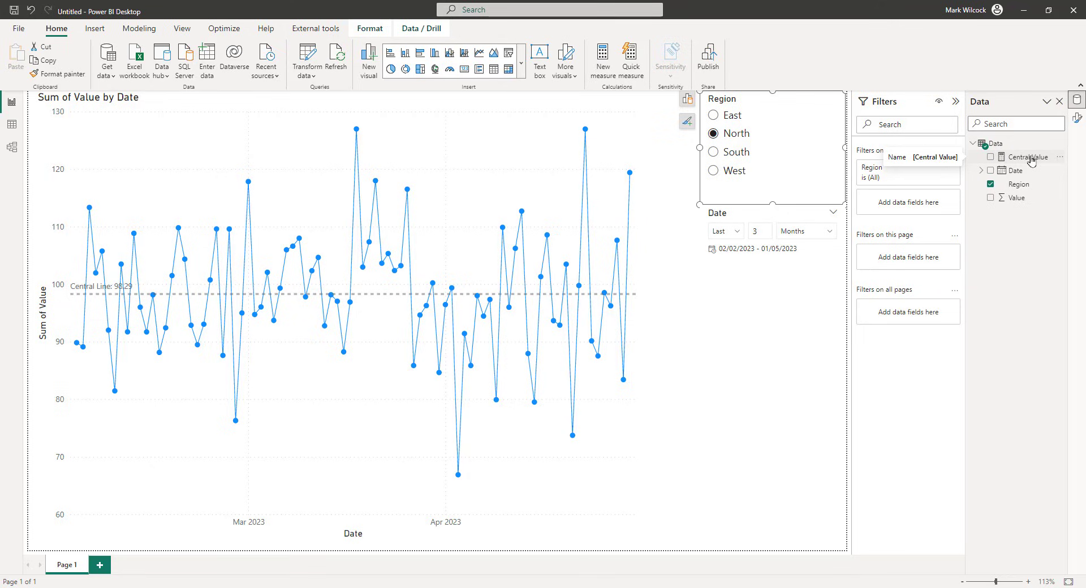
pyautogui.click(208, 64)
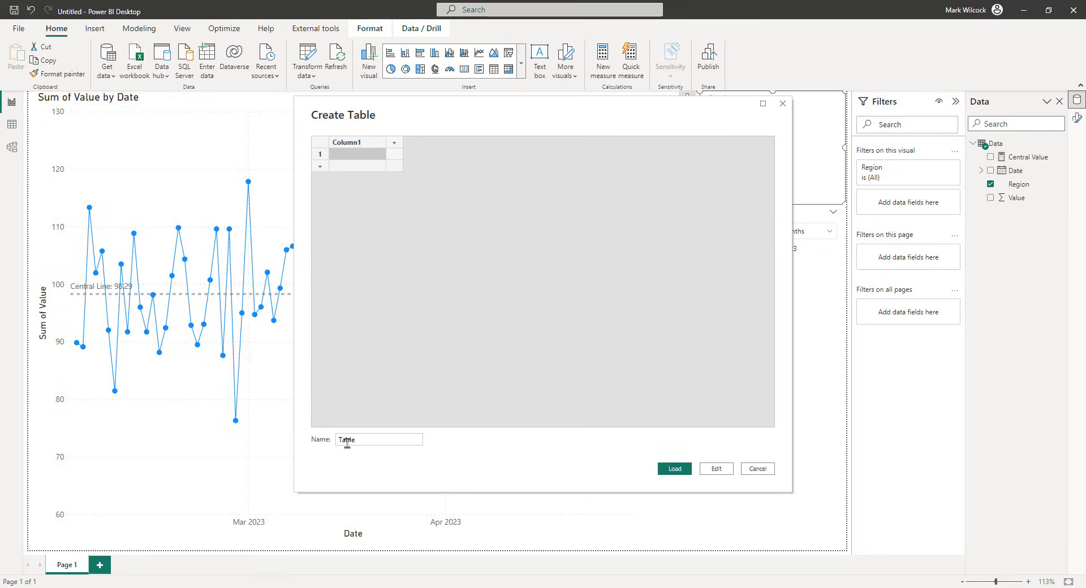
pyautogui.doubleClick(362, 439)
pyautogui.write('Calculations')
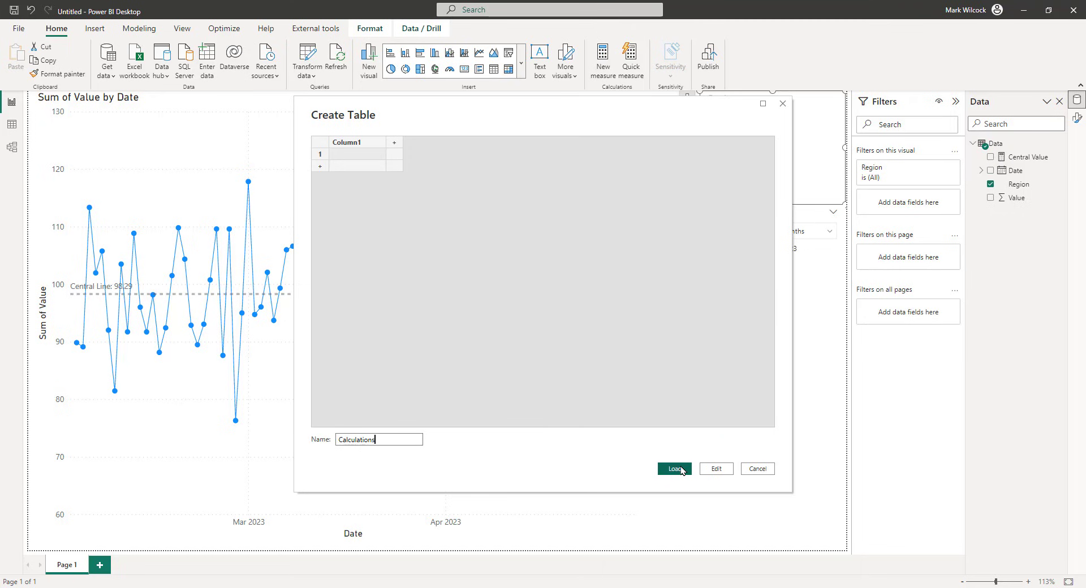
pyautogui.click(676, 469)
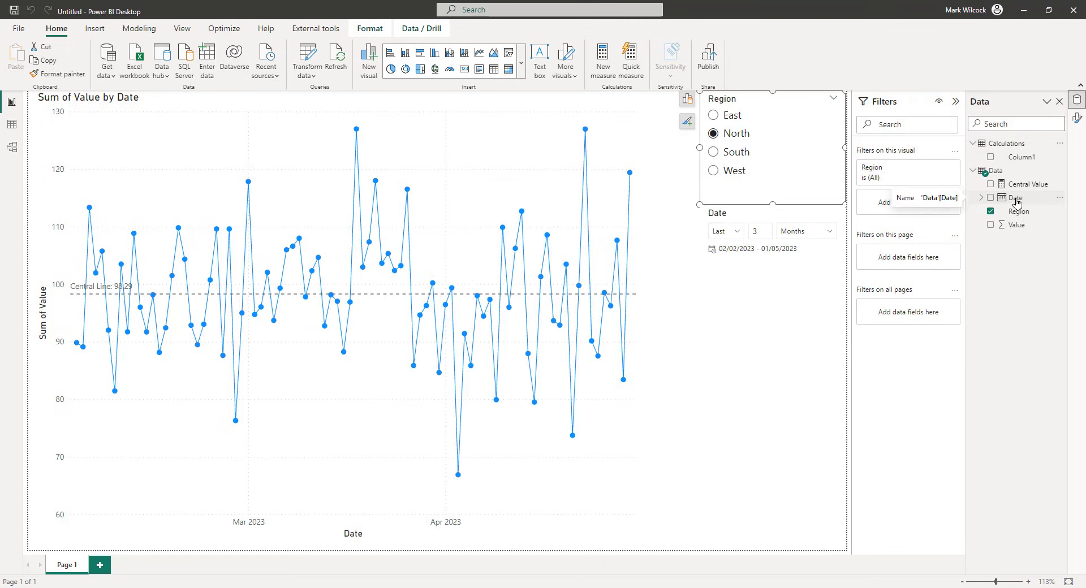
# Step: Change the home table of the Central Value measure to Calculations
pyautogui.click(1028, 184)
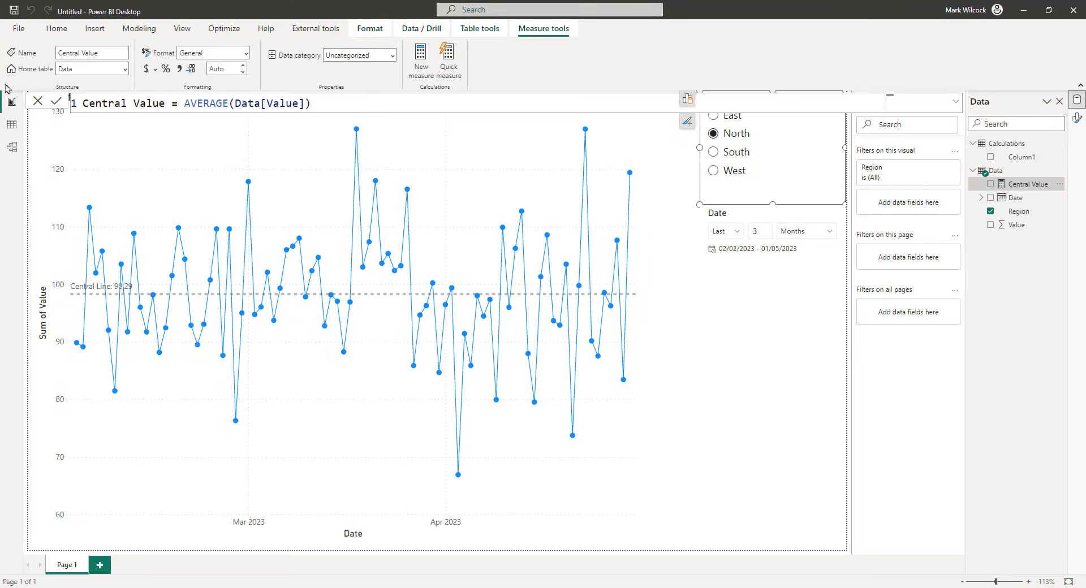
pyautogui.click(125, 69)
pyautogui.click(85, 99)
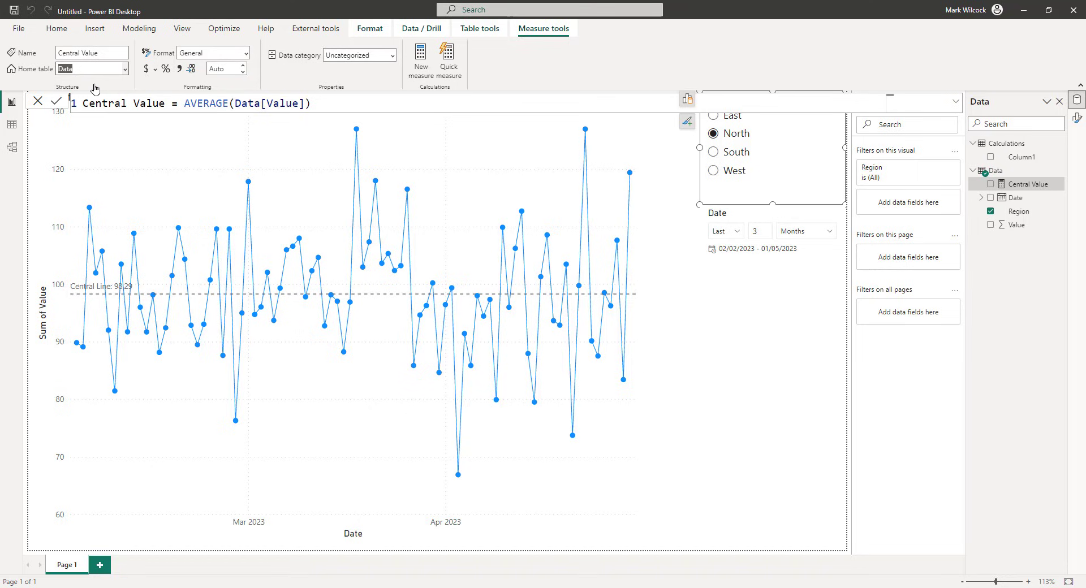
pyautogui.press('Up')
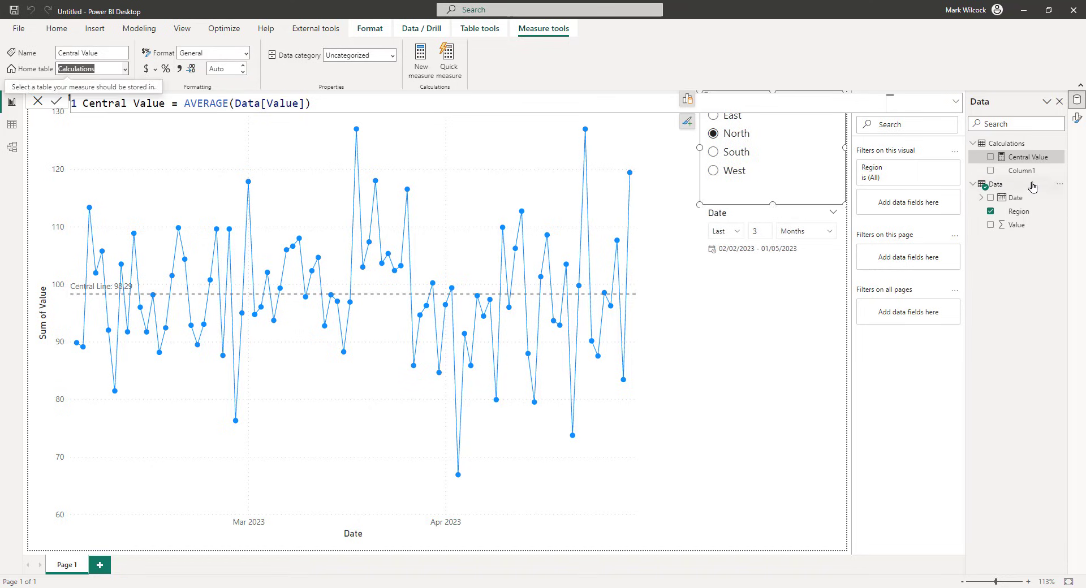
# Step: Delete the placeholder column Column1 from the Calculations table
pyautogui.click(1034, 173)
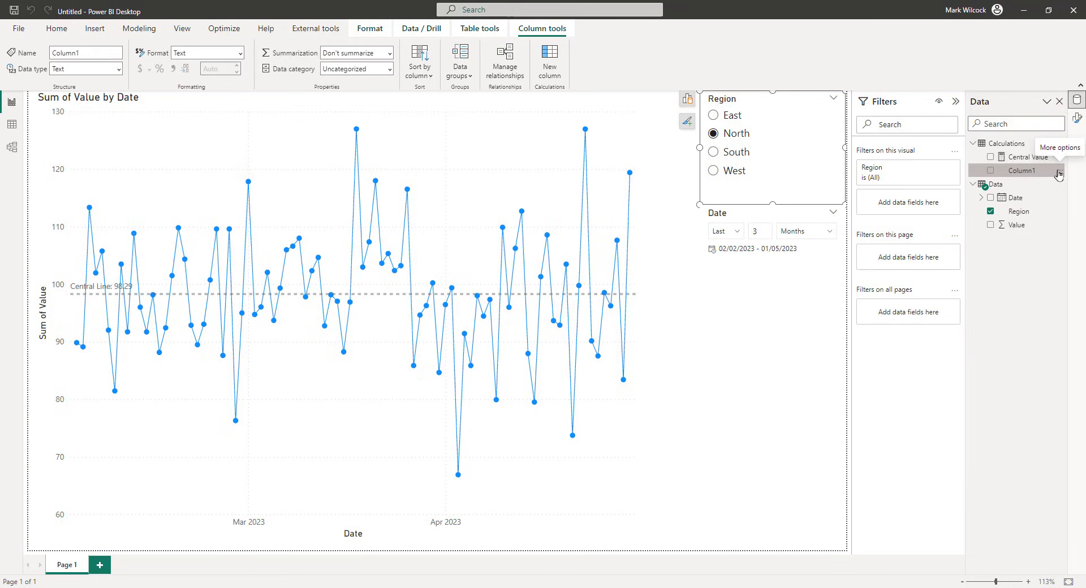
pyautogui.click(1059, 171)
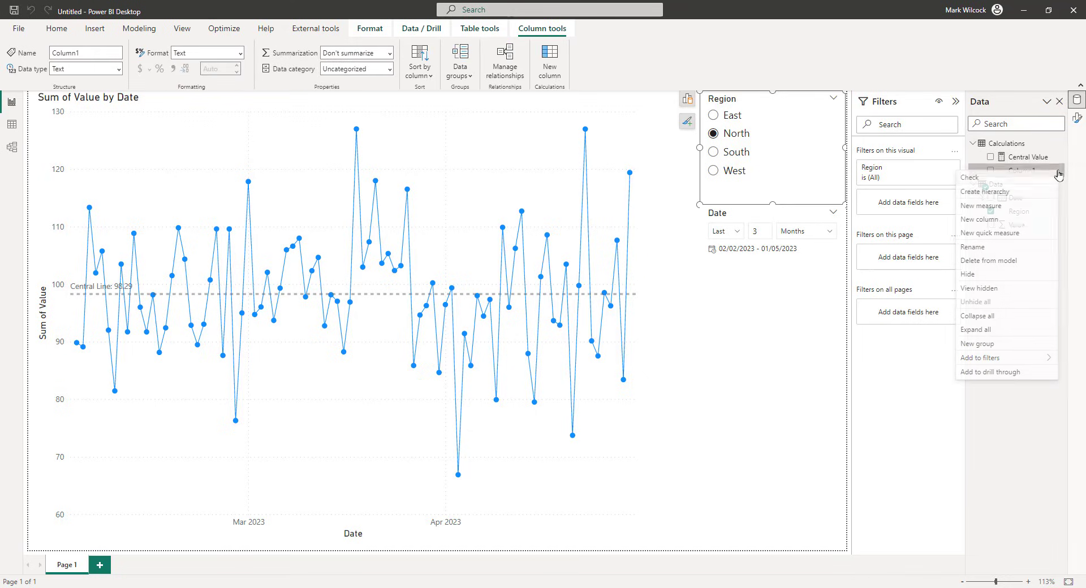
pyautogui.click(986, 260)
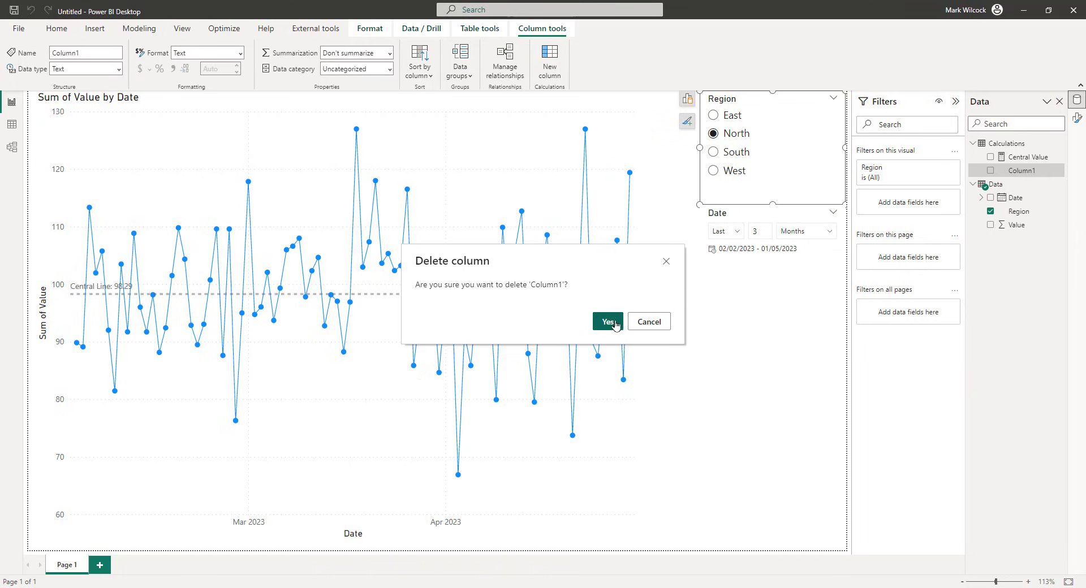
pyautogui.click(608, 321)
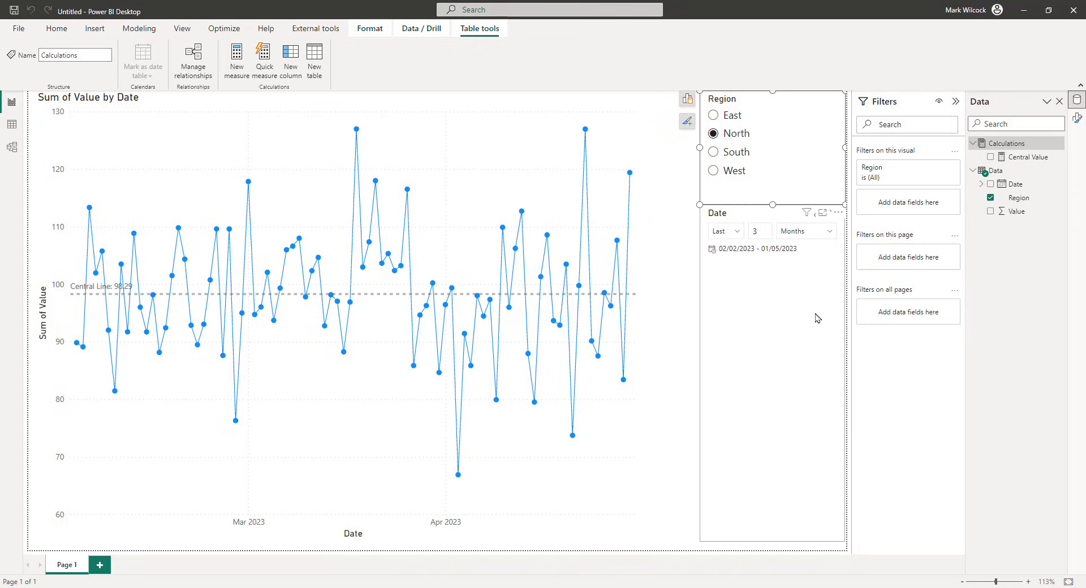
# Step: Create a measure in the Calculations table defined as SD = STDEV.P(Data[Value])
pyautogui.moveTo(527, 198)
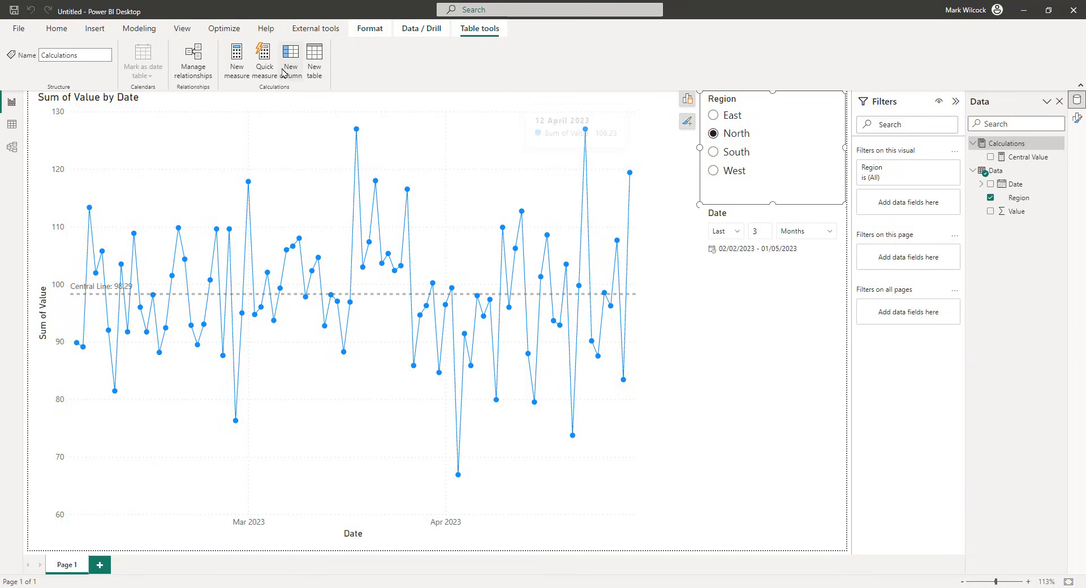
pyautogui.click(236, 60)
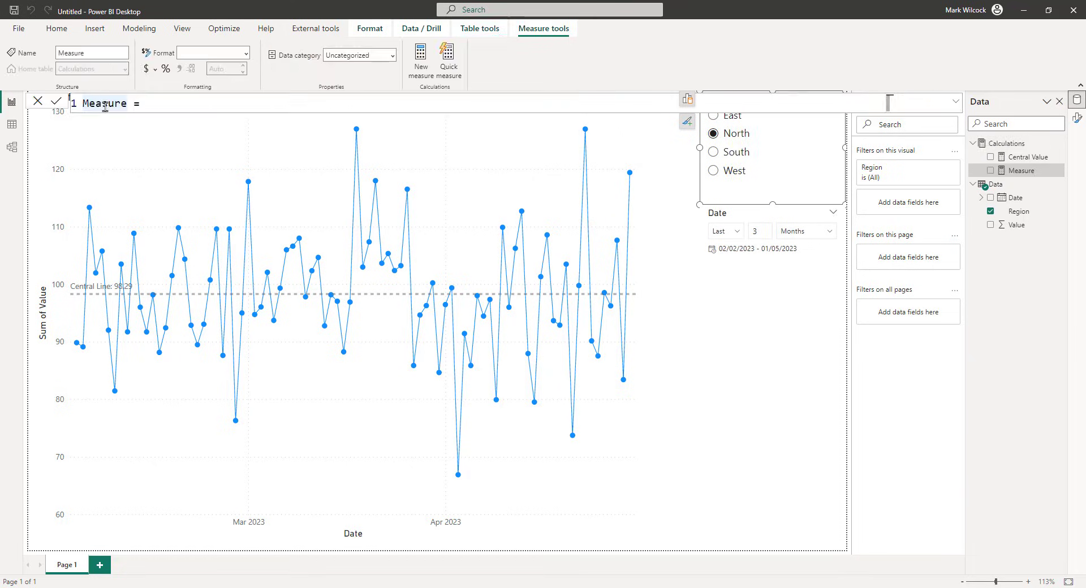
pyautogui.write('SD')
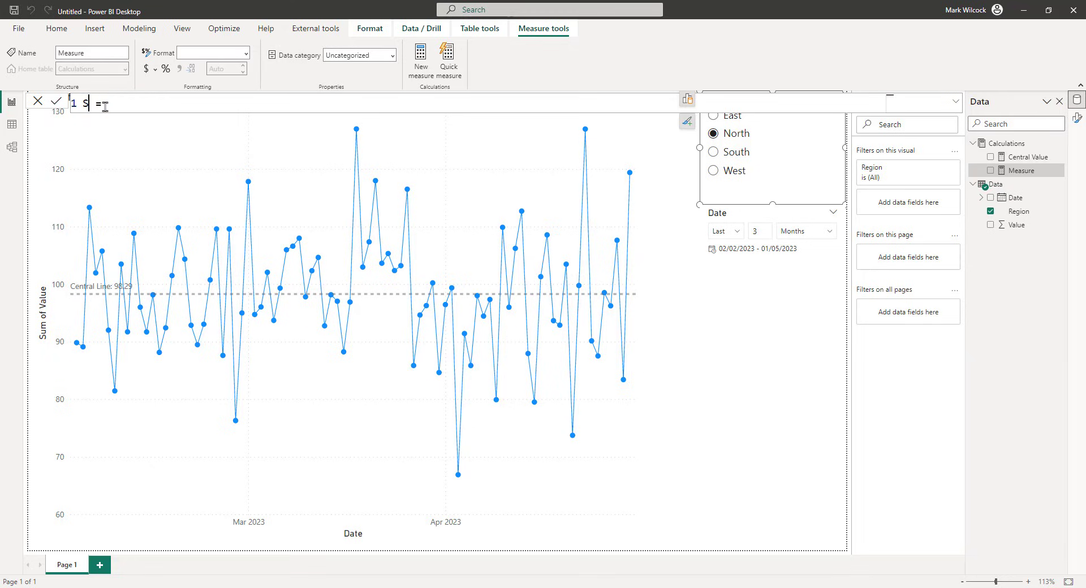
pyautogui.write(' = st')
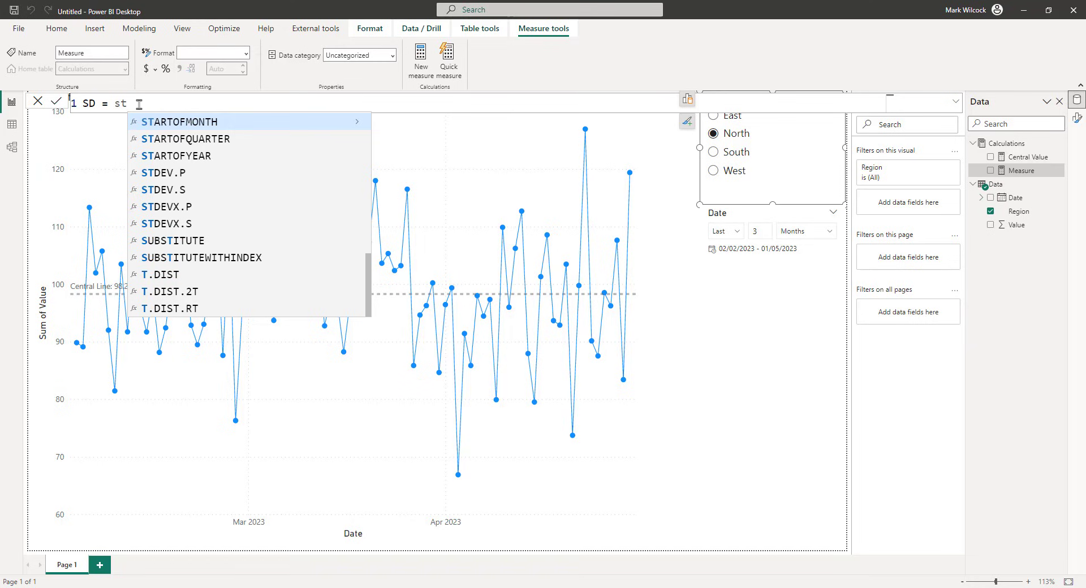
pyautogui.write('d')
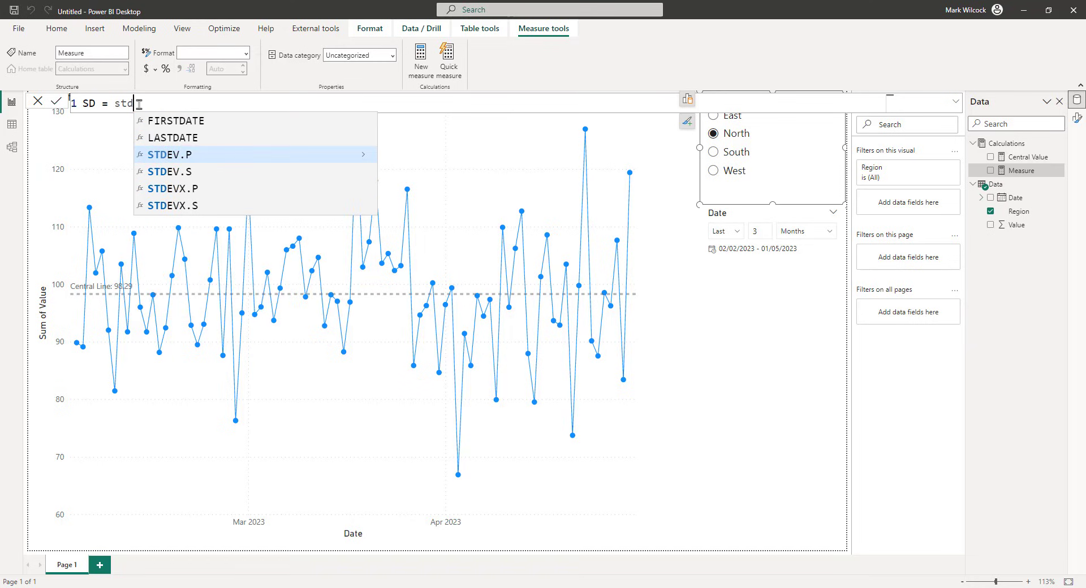
pyautogui.click(181, 157)
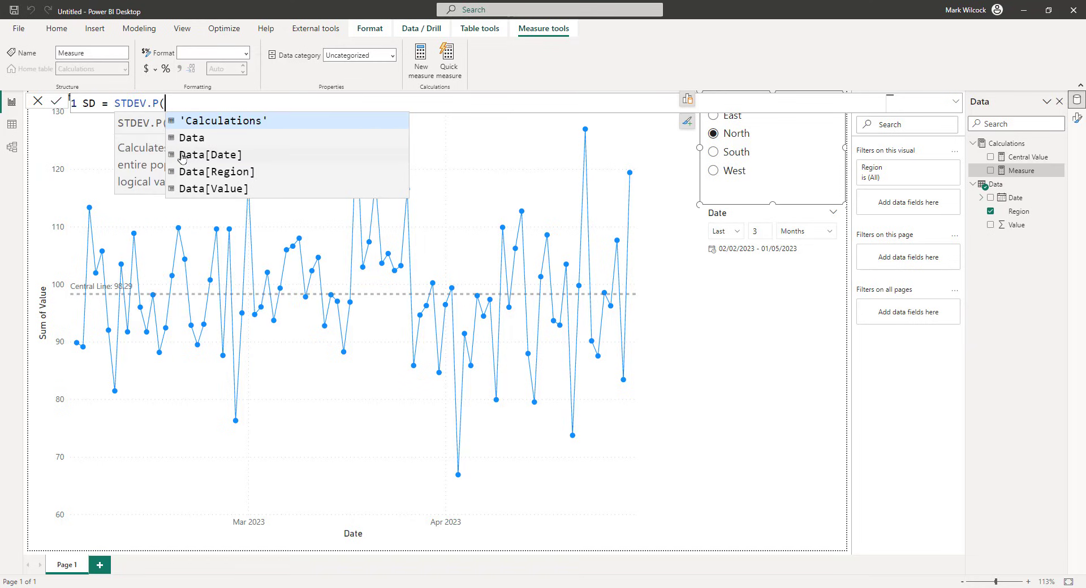
pyautogui.click(207, 192)
pyautogui.write(')')
pyautogui.press('Return')
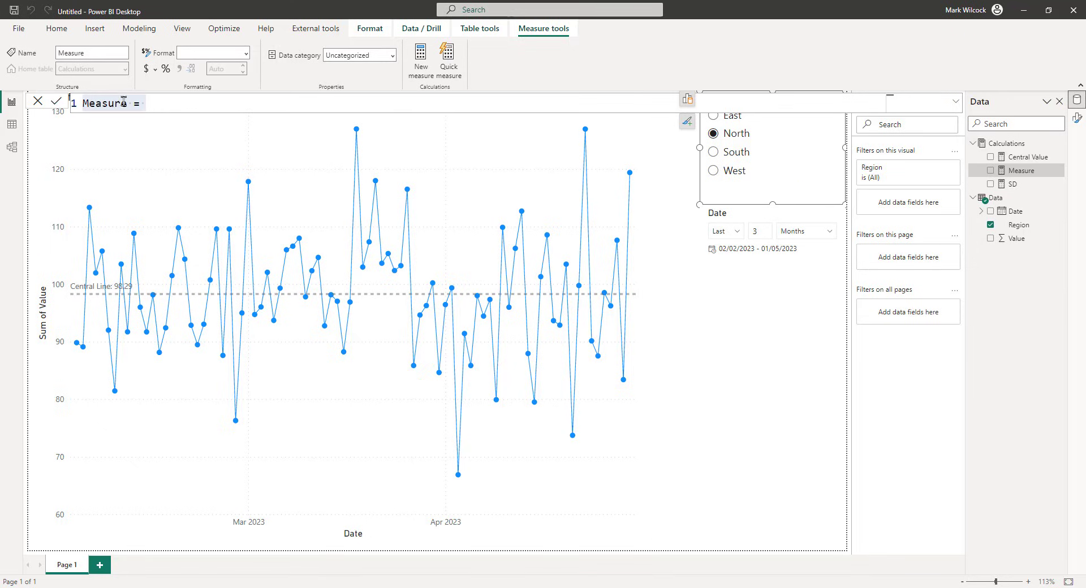
# Step: Define the new measure in the Calculations table as Upper Control Limit = [Central Value] + 2 * [SD]
pyautogui.doubleClick(102, 104)
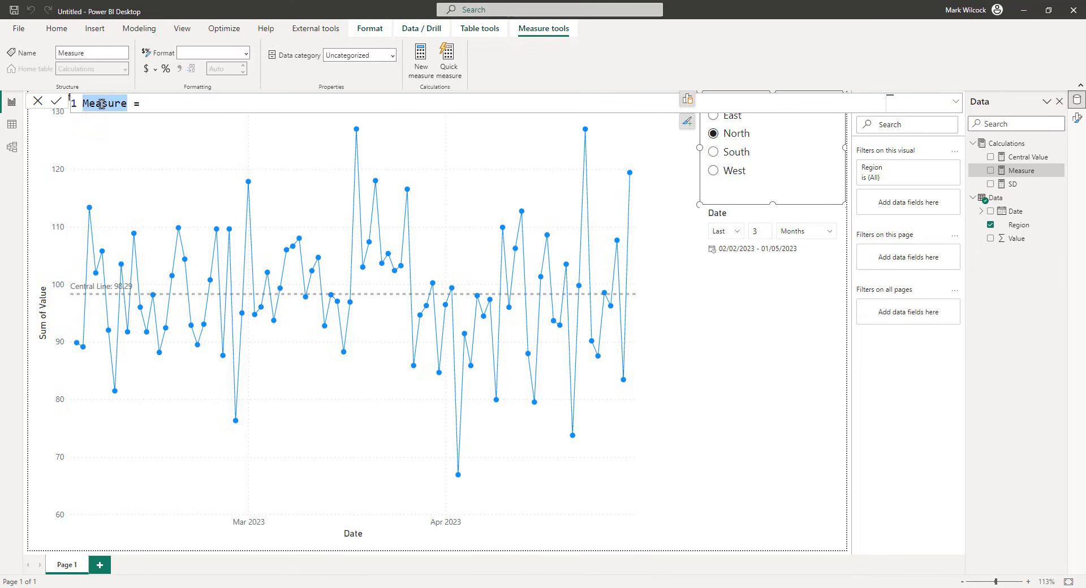
pyautogui.write('Upper Control Limit')
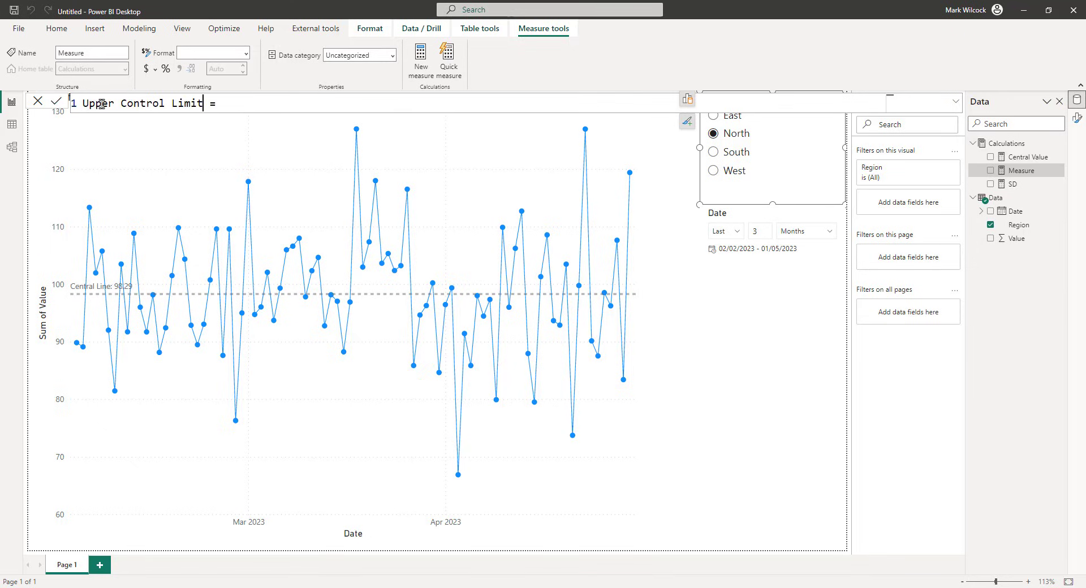
pyautogui.click(260, 106)
pyautogui.write('[ce')
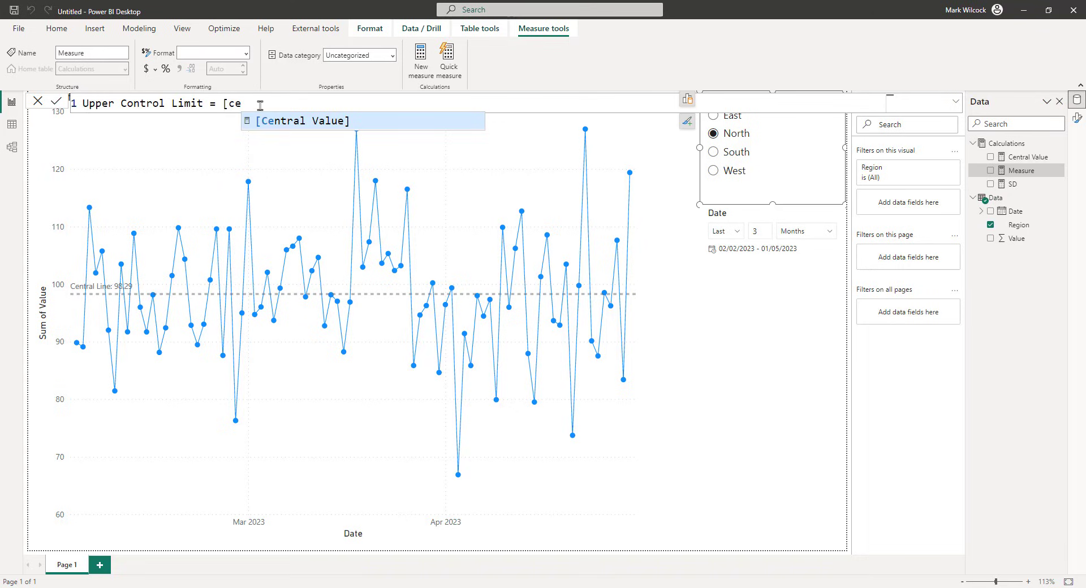
pyautogui.press('Tab')
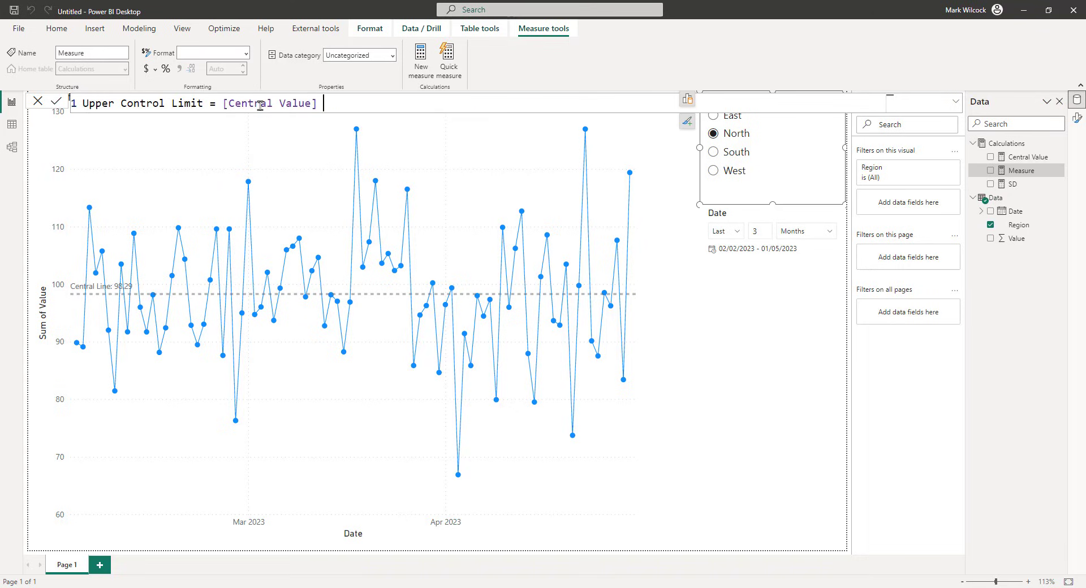
pyautogui.write('+ 2 * [s')
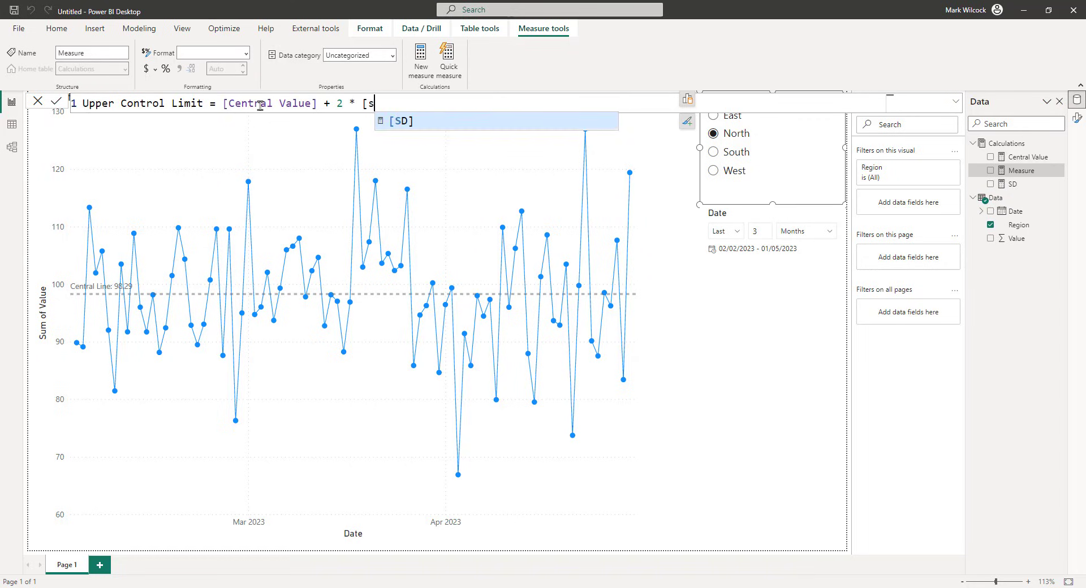
pyautogui.press('Tab')
pyautogui.press('Return')
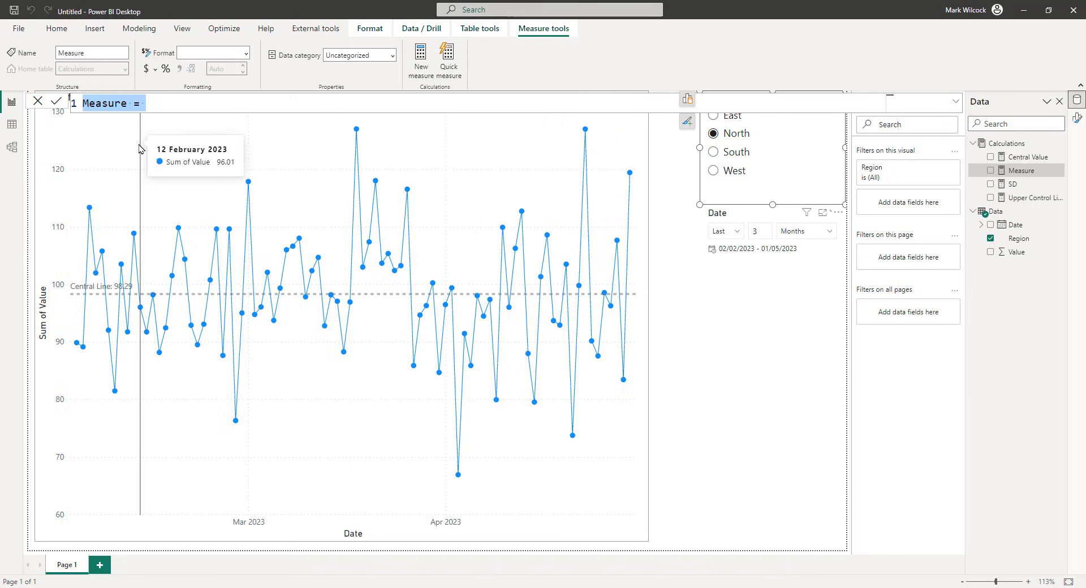
# Step: Define another measure in the Calculations table as Lower Control Limit = [Central Value] - 2 * [SD]
pyautogui.doubleClick(117, 104)
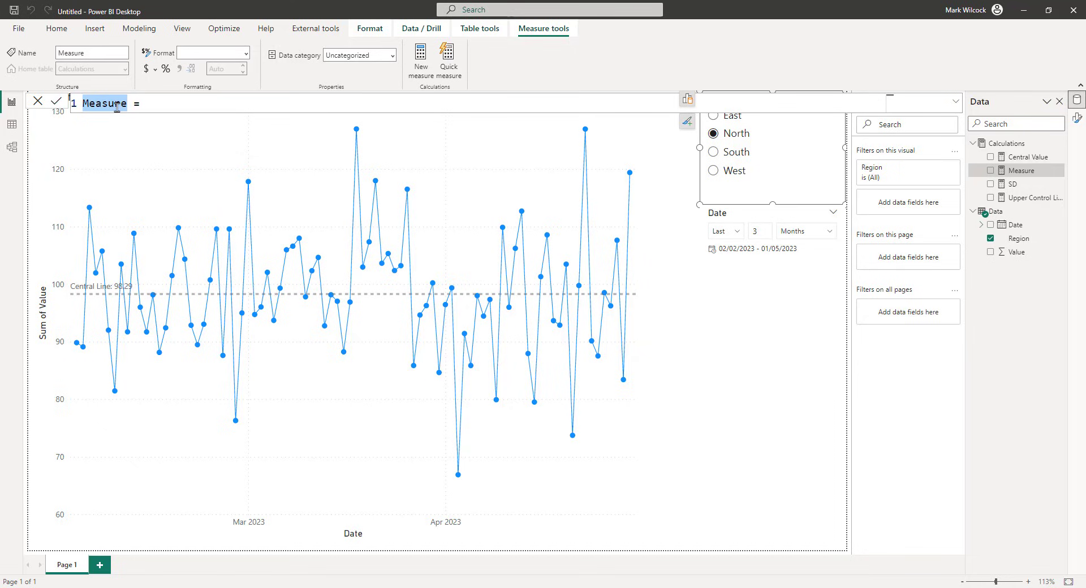
pyautogui.write('Lower Control Limit = ')
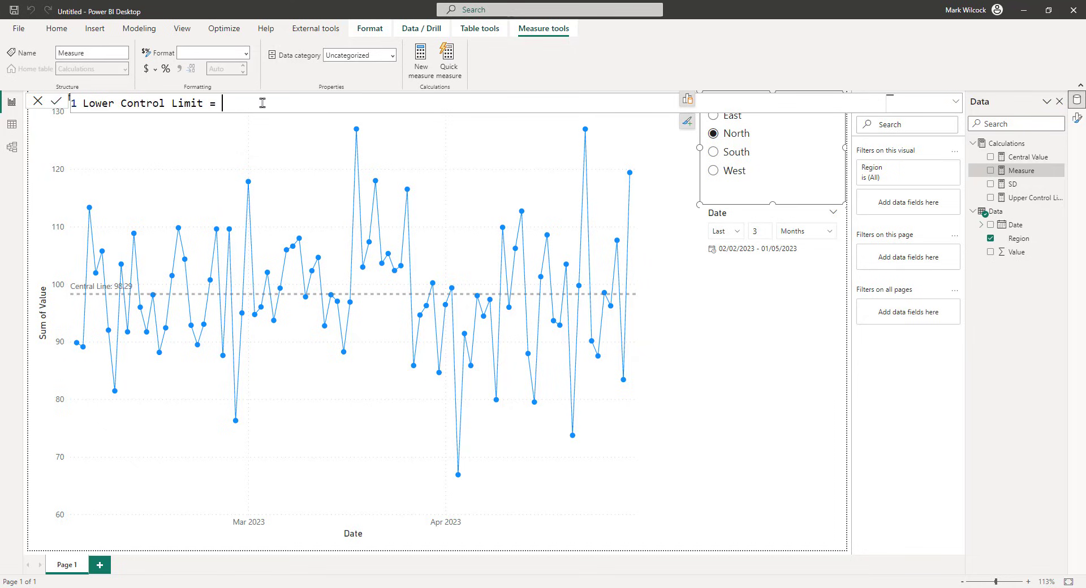
pyautogui.write('[ce')
pyautogui.press('Tab')
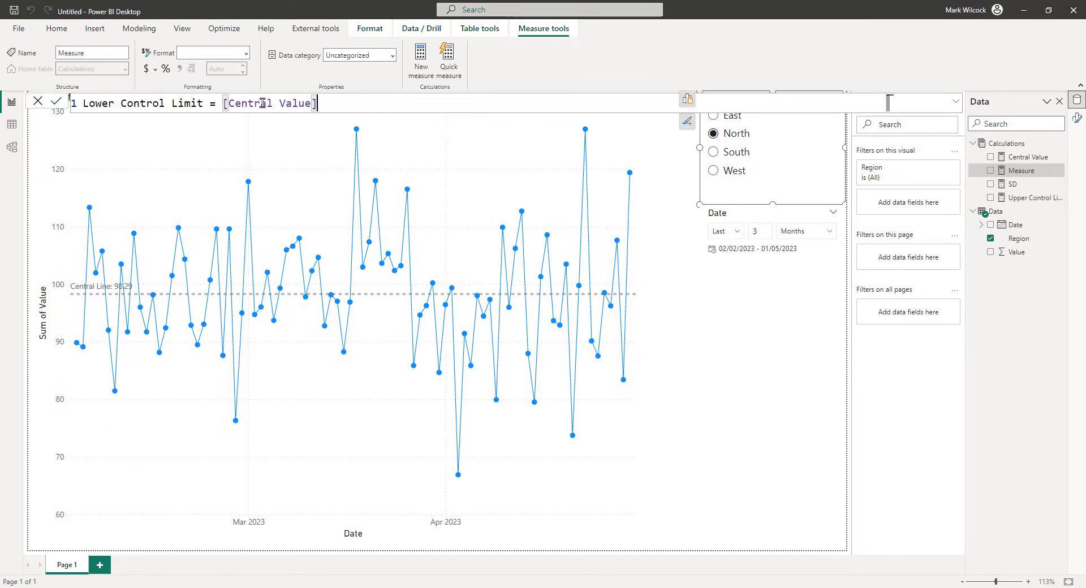
pyautogui.write('-2 * [sd')
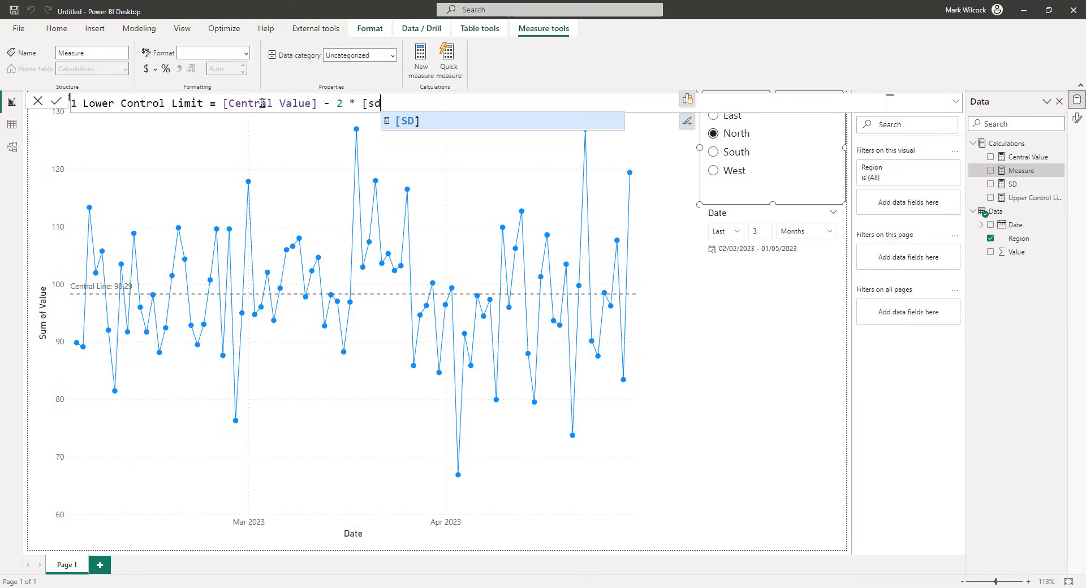
pyautogui.press('Tab')
pyautogui.press('Return')
# Step: Add a Y-Axis Constant Line reference line named Lower Control Line to the line chart
pyautogui.click(662, 121)
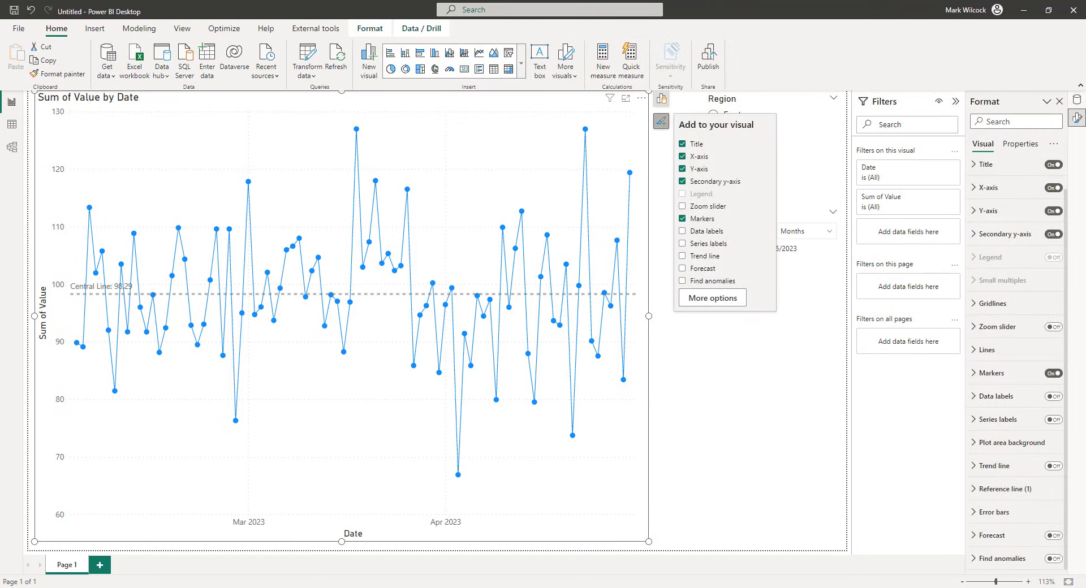
pyautogui.click(976, 495)
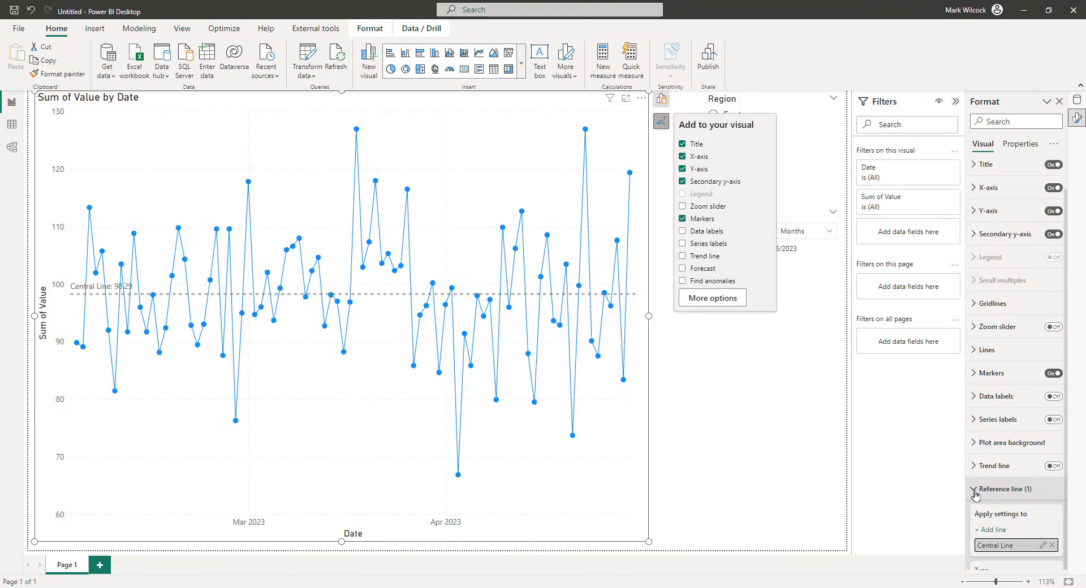
pyautogui.scroll(-1, 995, 481)
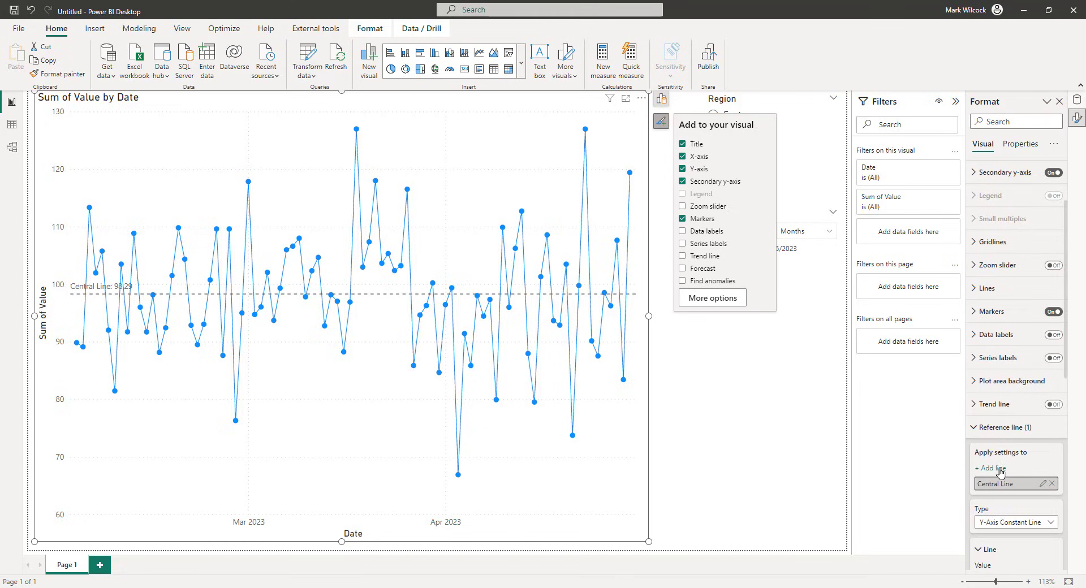
pyautogui.click(1000, 469)
pyautogui.doubleClick(1004, 503)
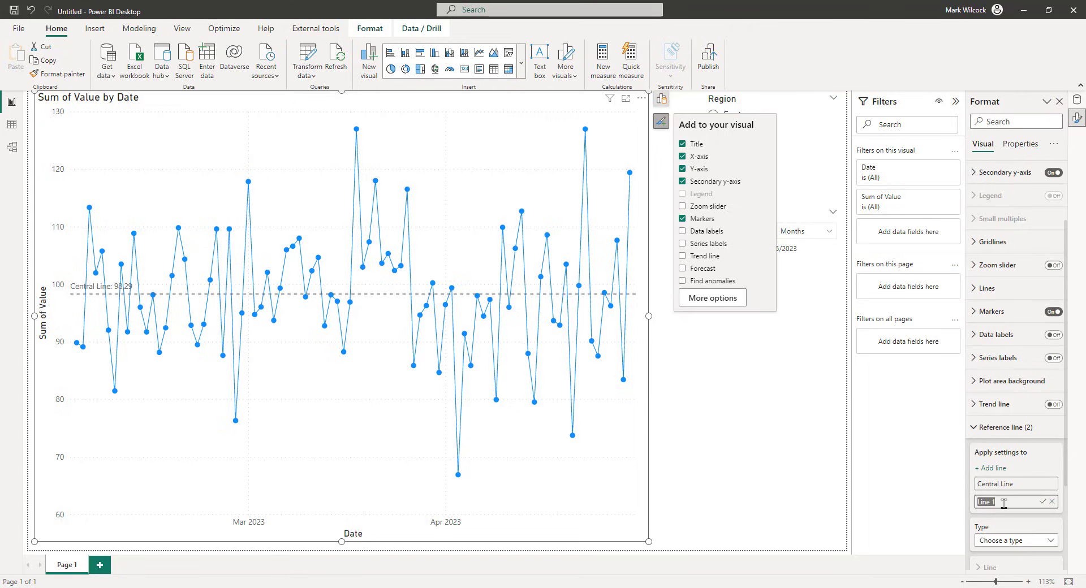
pyautogui.write('Lower Control Line')
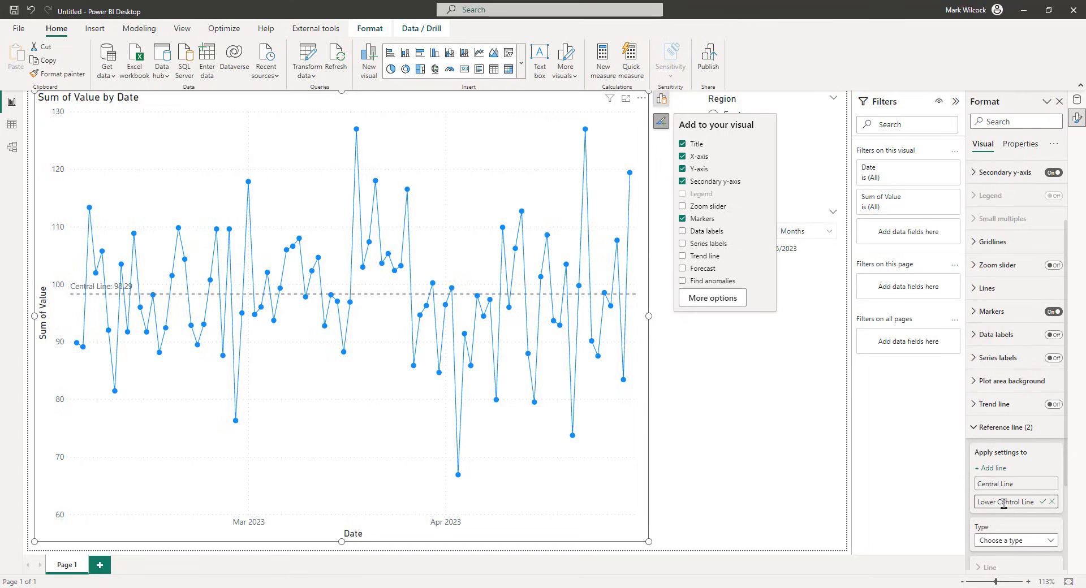
pyautogui.scroll(-1, 1004, 503)
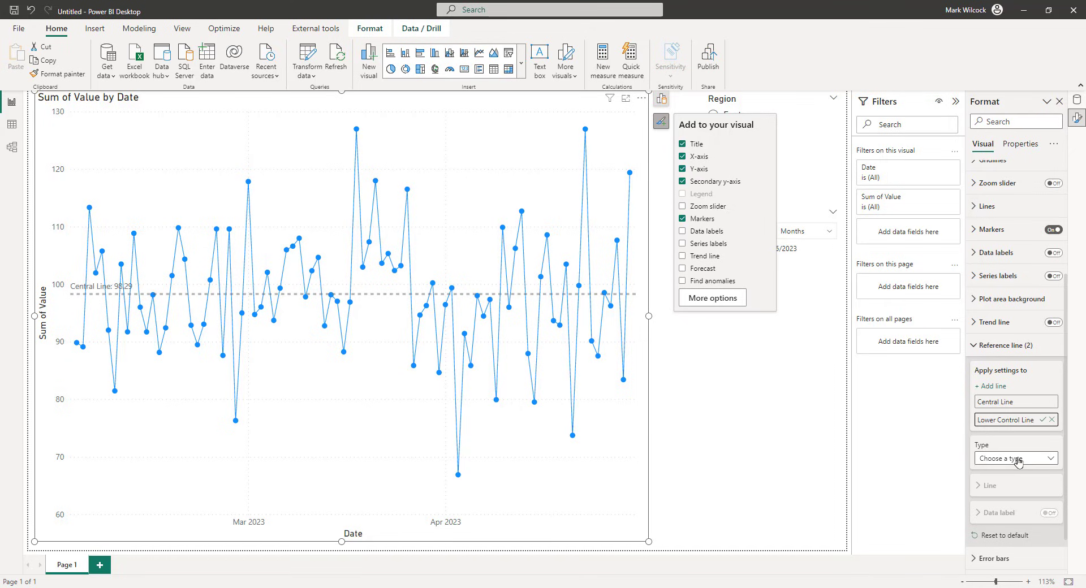
pyautogui.click(1018, 460)
pyautogui.click(1013, 486)
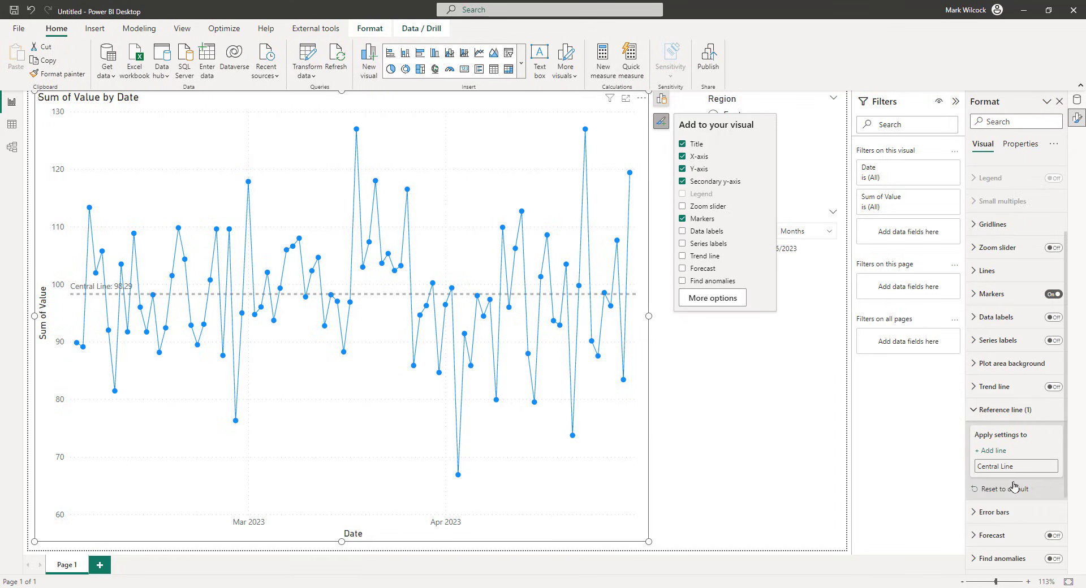
# Step: Base the Lower Control Line's value on the Lower Control Limit measure and color the line dark red
pyautogui.scroll(-1, 1012, 486)
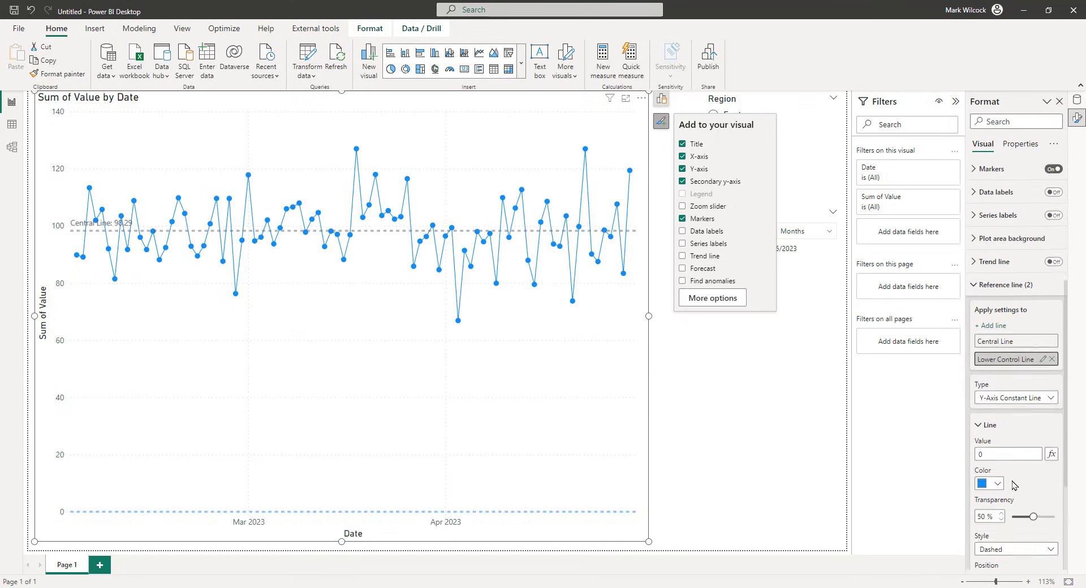
pyautogui.click(1051, 453)
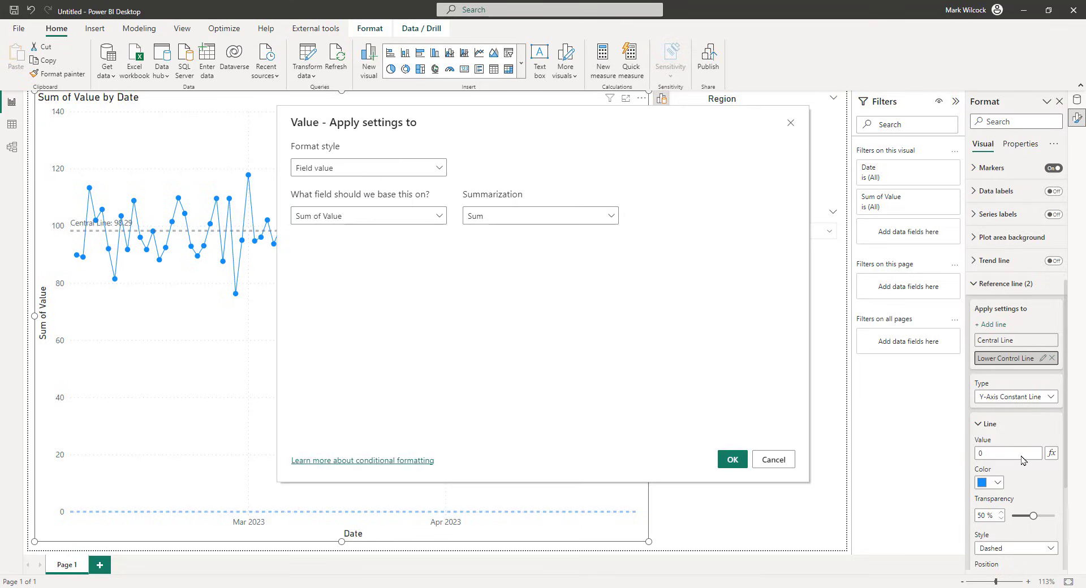
pyautogui.click(360, 221)
pyautogui.click(299, 256)
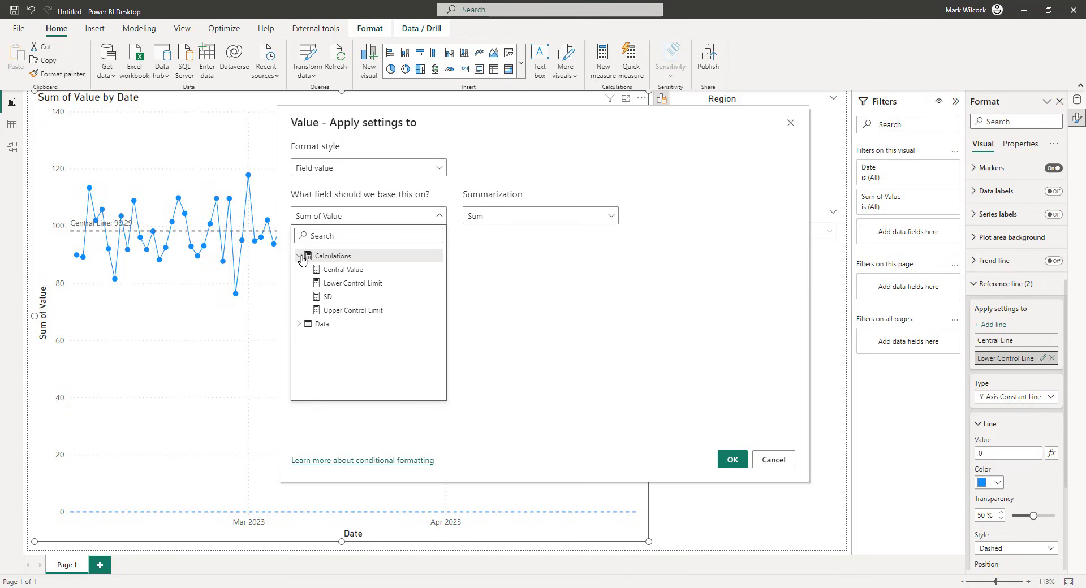
pyautogui.click(341, 285)
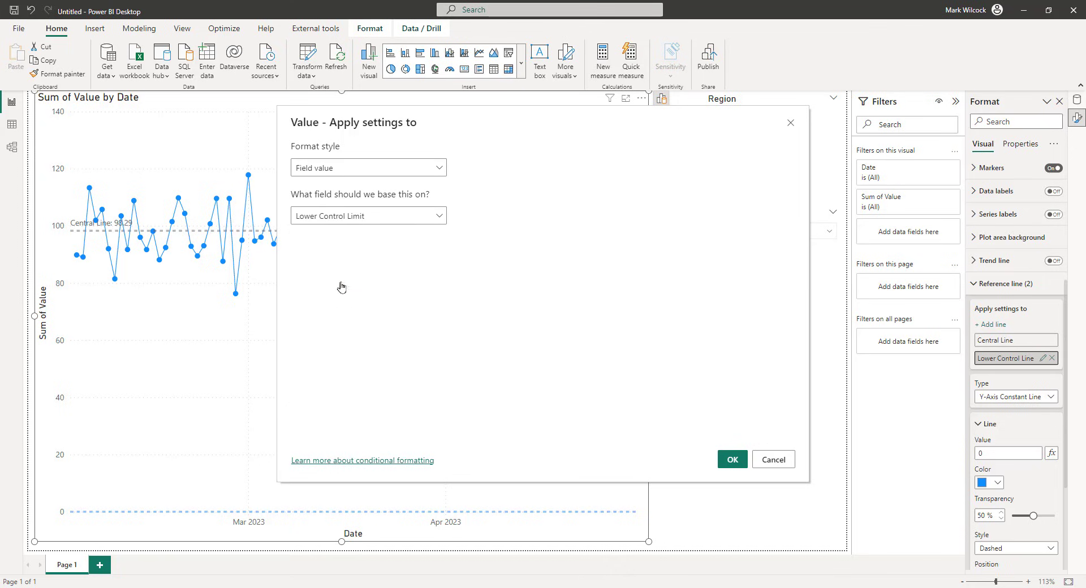
pyautogui.click(733, 460)
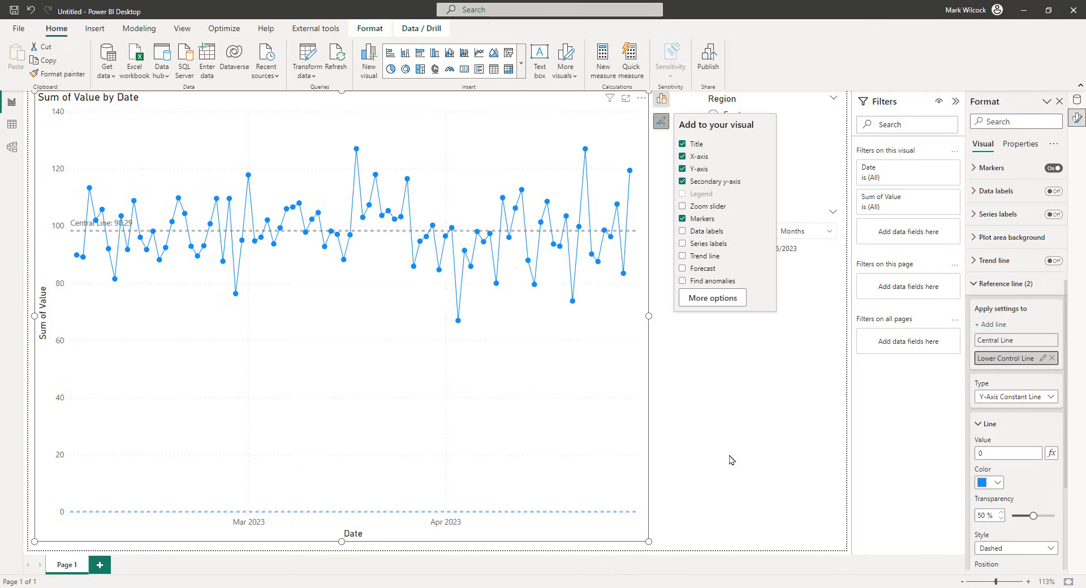
pyautogui.click(998, 485)
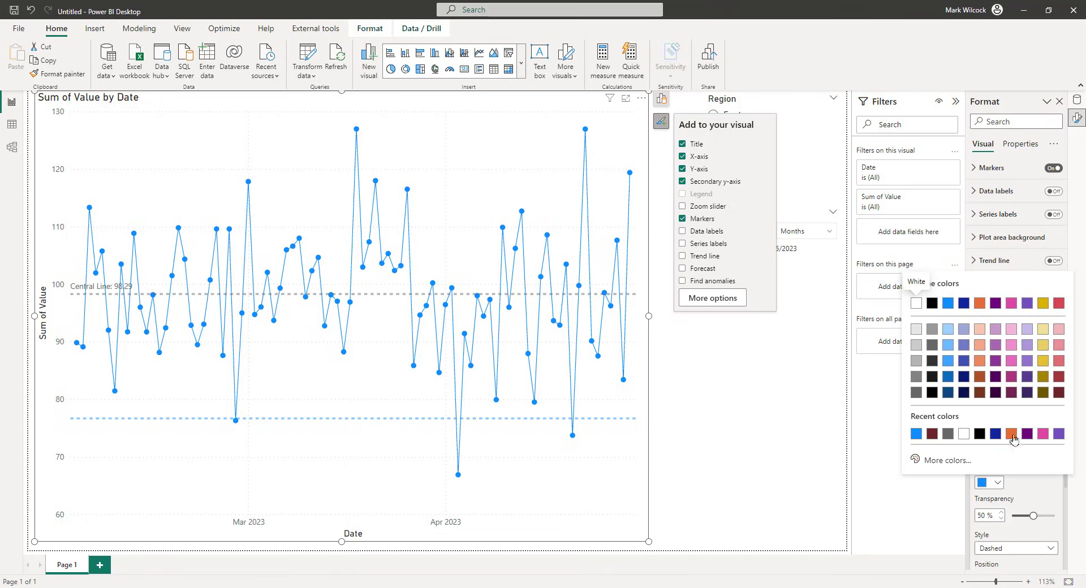
pyautogui.click(1058, 395)
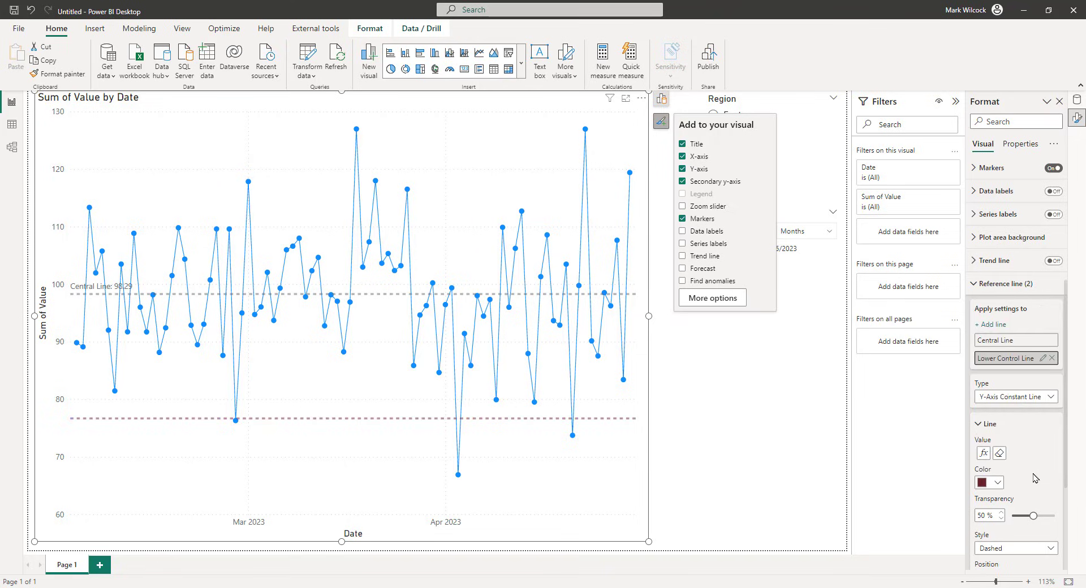
# Step: Turn on the Lower Control Line's data label, color it dark red and set its style to Both
pyautogui.scroll(-3, 1035, 479)
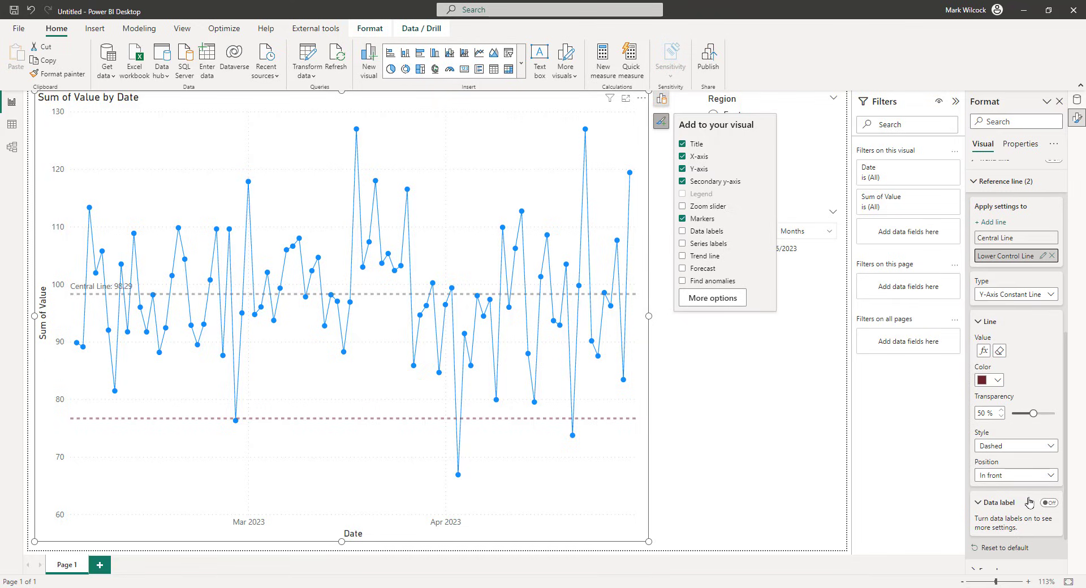
pyautogui.click(1050, 504)
pyautogui.scroll(-3, 1013, 515)
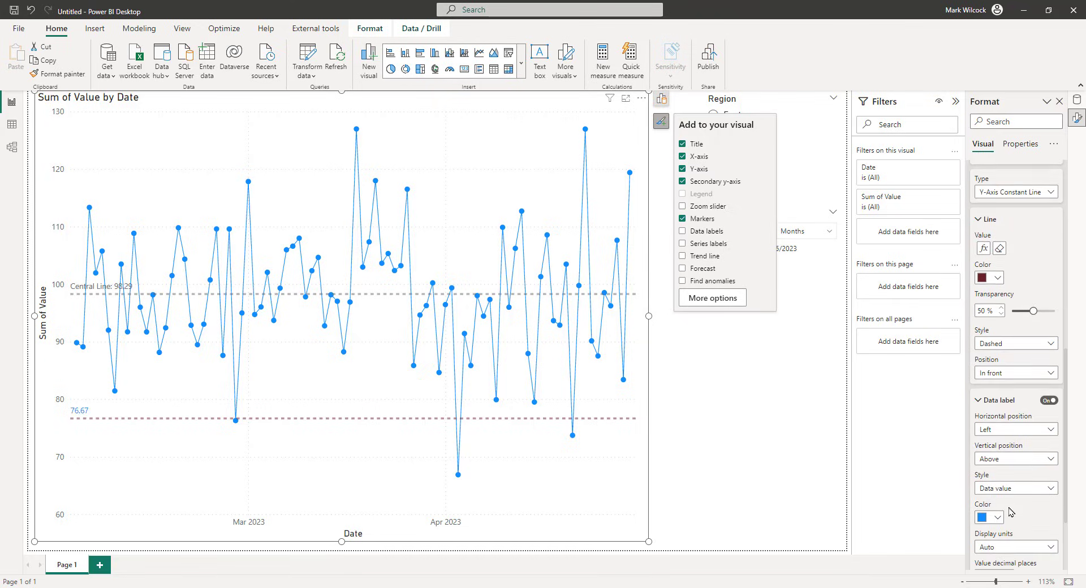
pyautogui.click(998, 519)
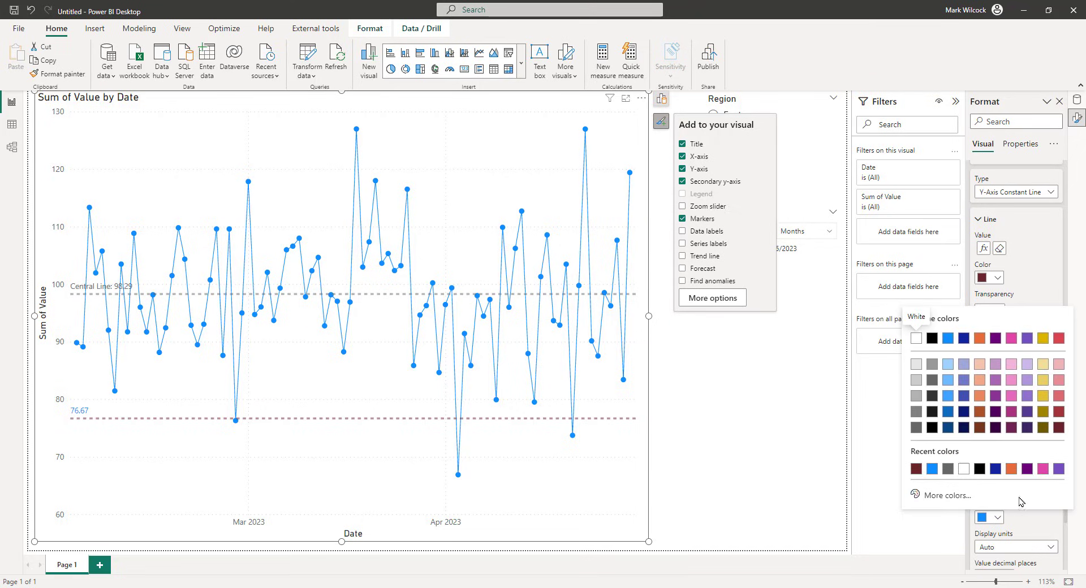
pyautogui.click(1059, 429)
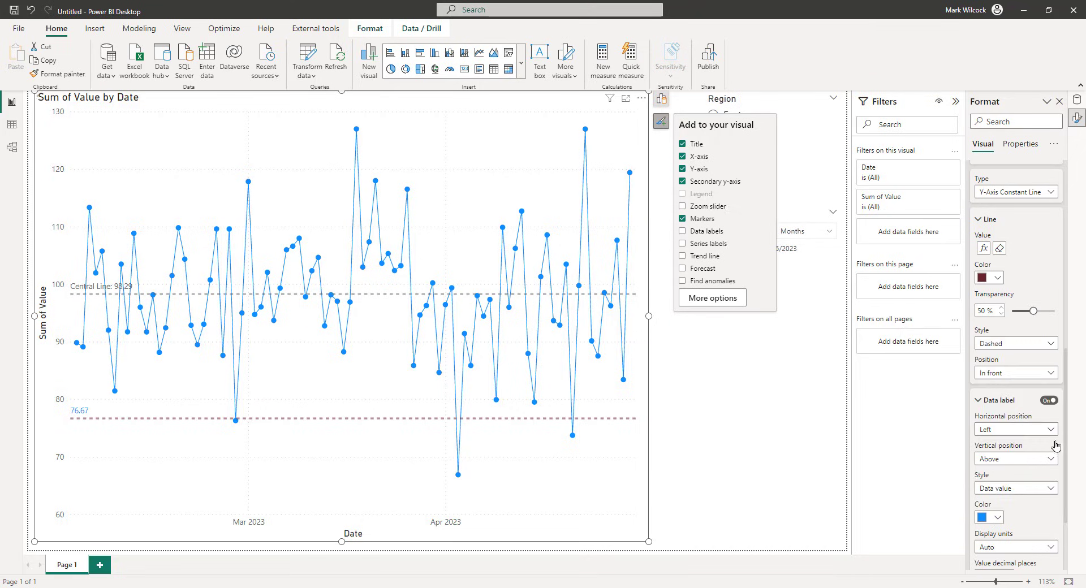
pyautogui.click(1016, 490)
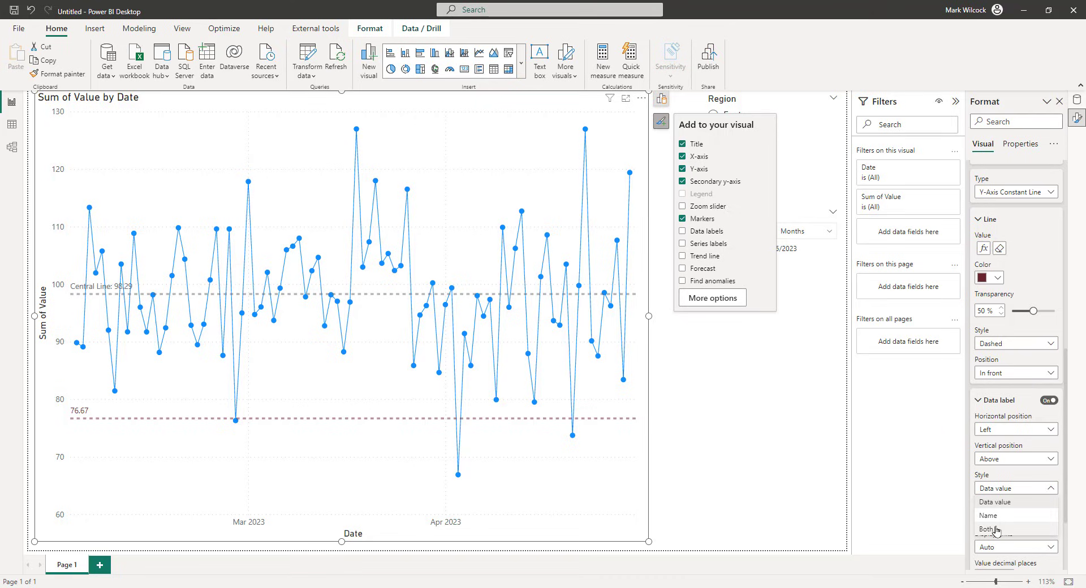
pyautogui.click(997, 503)
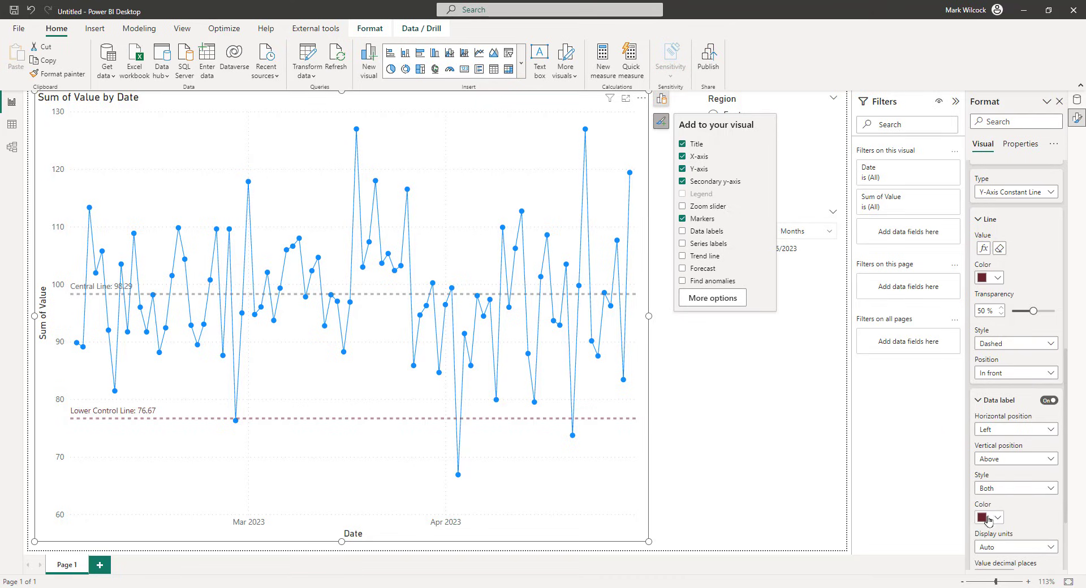
# Step: Add another Y-Axis Constant Line reference line to the chart, named Upper Control Line
pyautogui.scroll(3, 1019, 340)
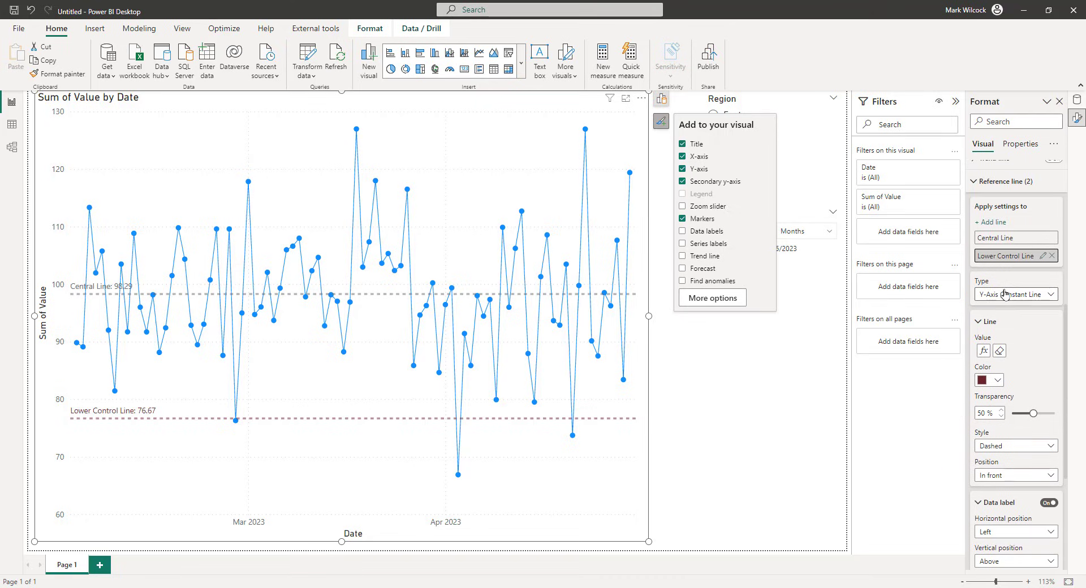
pyautogui.click(994, 223)
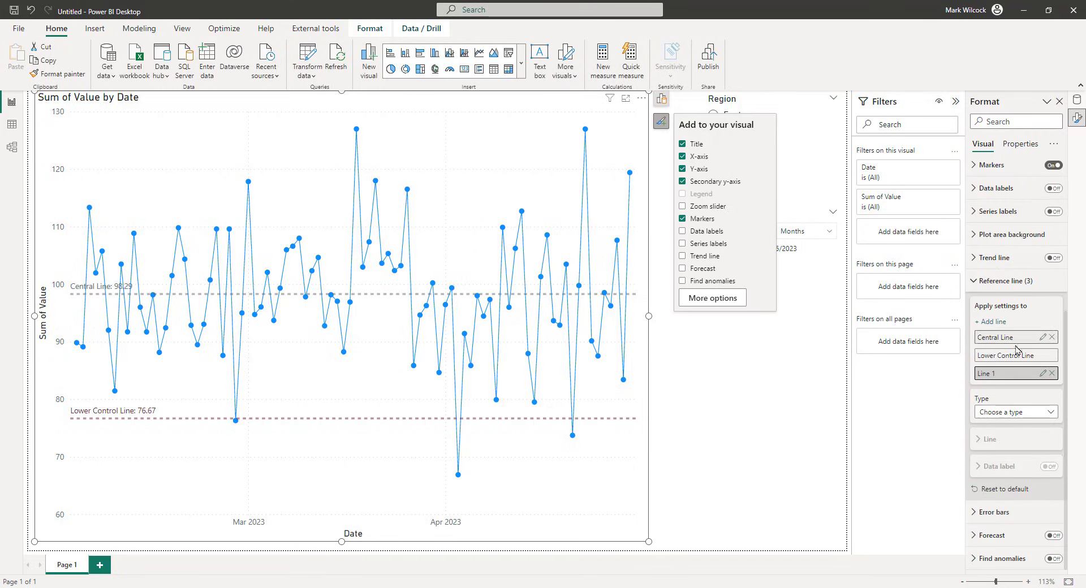
pyautogui.doubleClick(1012, 373)
pyautogui.write('Upper Control Line')
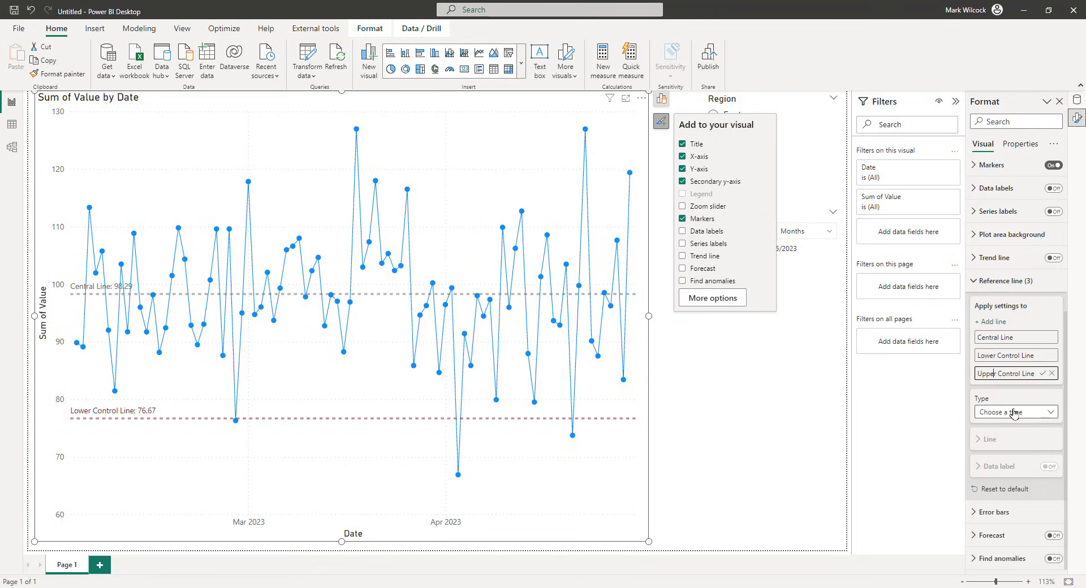
pyautogui.click(1013, 412)
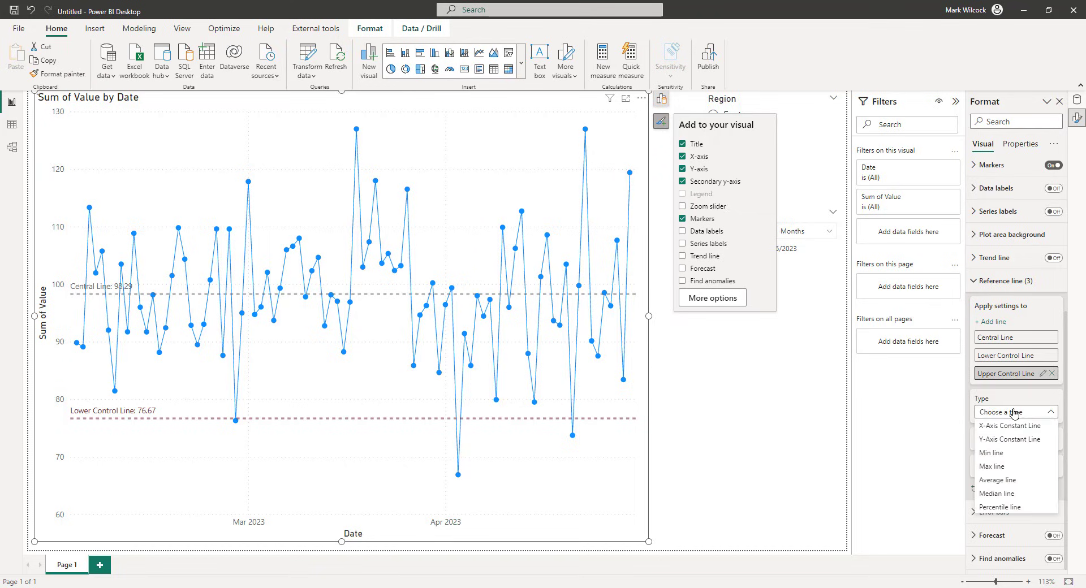
pyautogui.click(1013, 440)
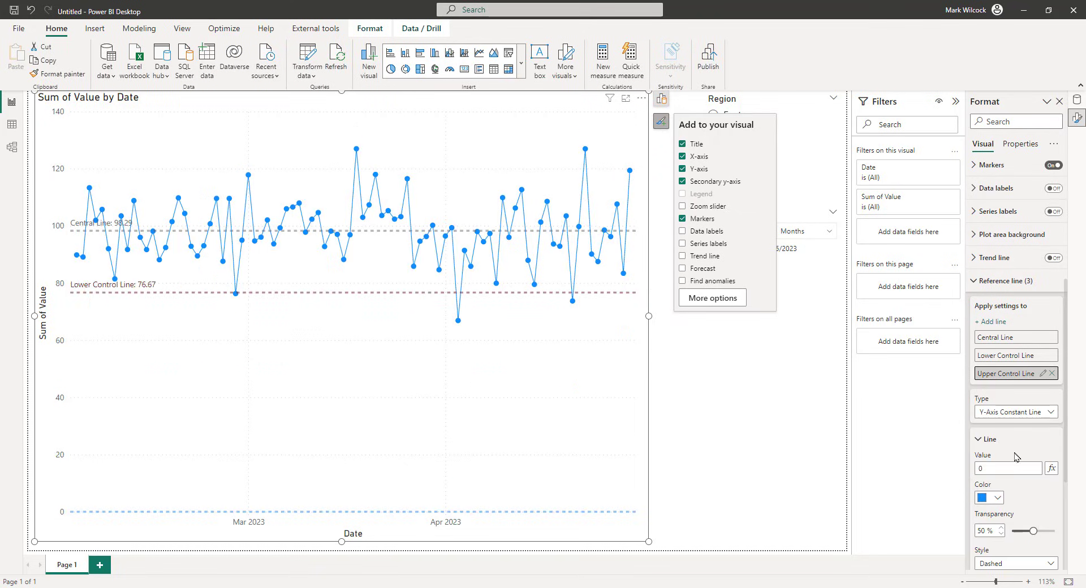
# Step: Base the Upper Control Line's value on the Upper Control Limit measure and color the line dark red
pyautogui.scroll(-1, 1019, 455)
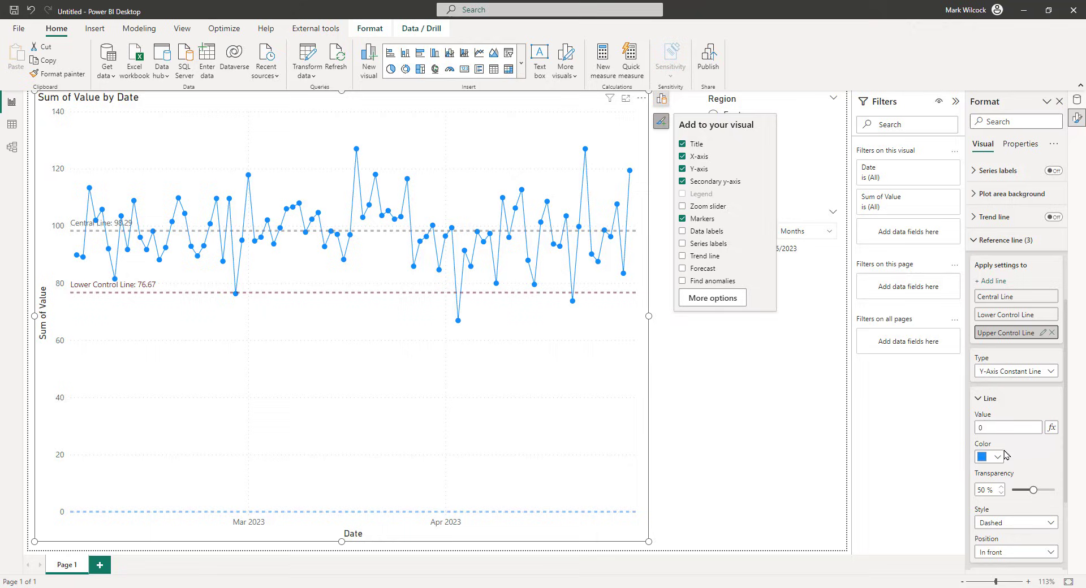
pyautogui.click(1051, 429)
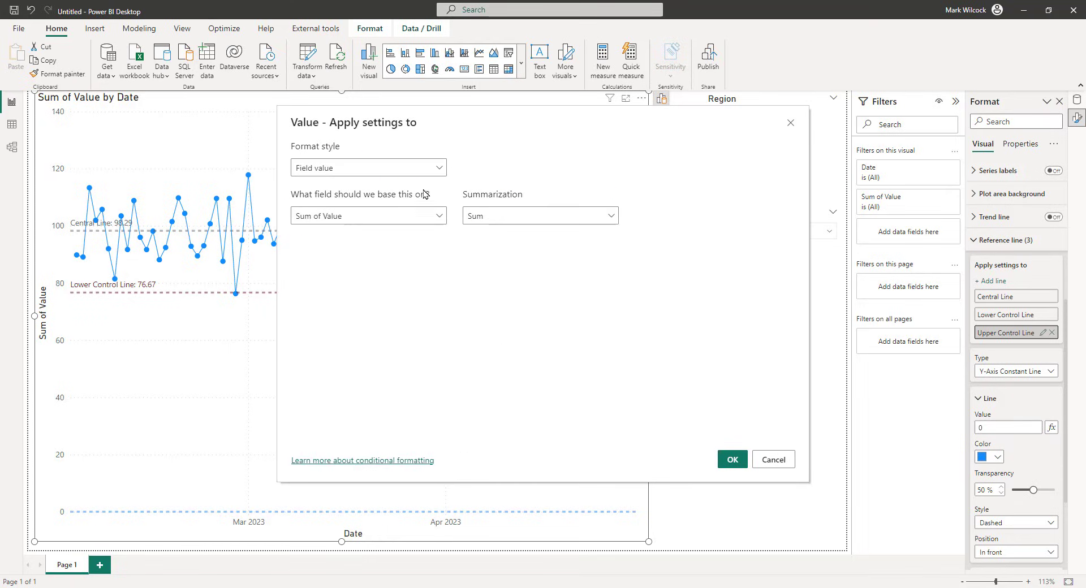
pyautogui.click(441, 217)
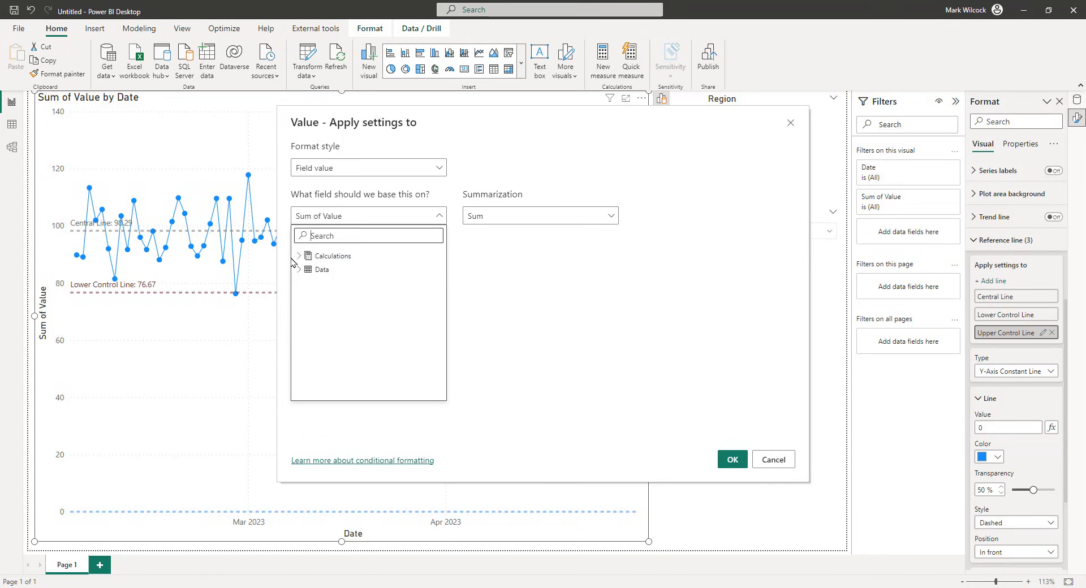
pyautogui.click(310, 259)
pyautogui.click(368, 311)
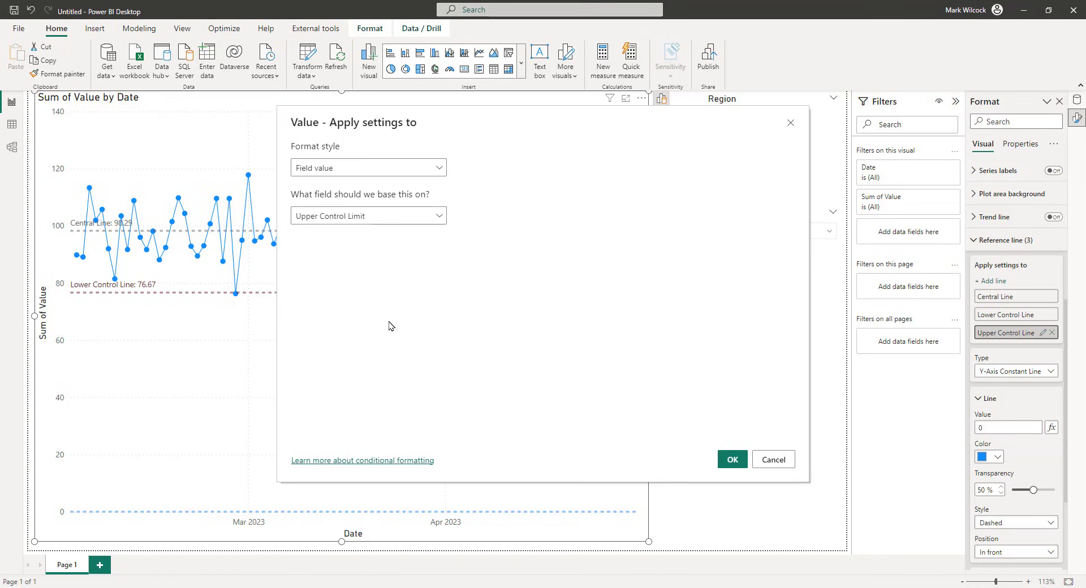
pyautogui.click(732, 460)
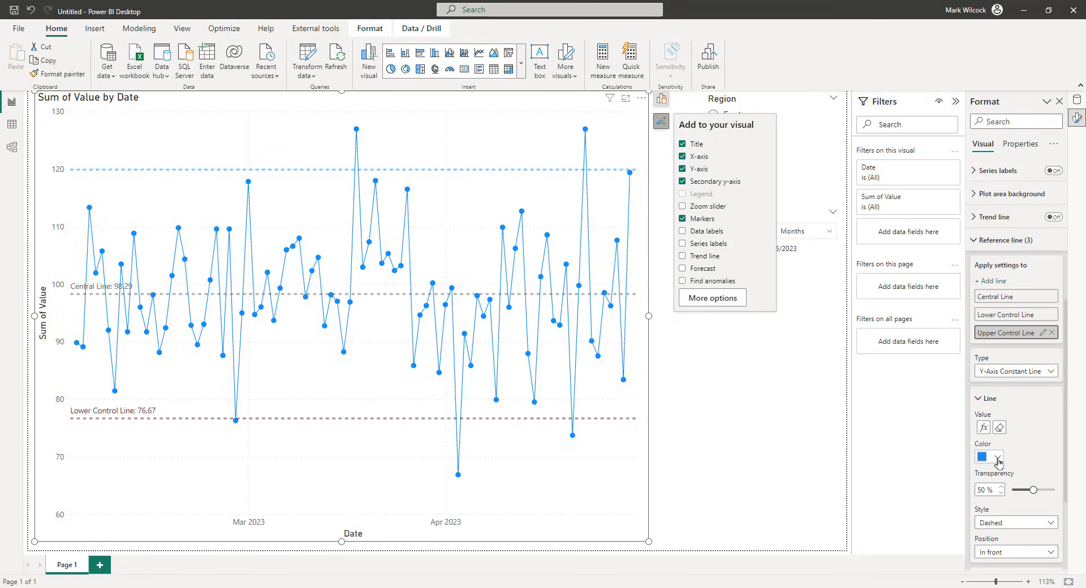
pyautogui.click(998, 458)
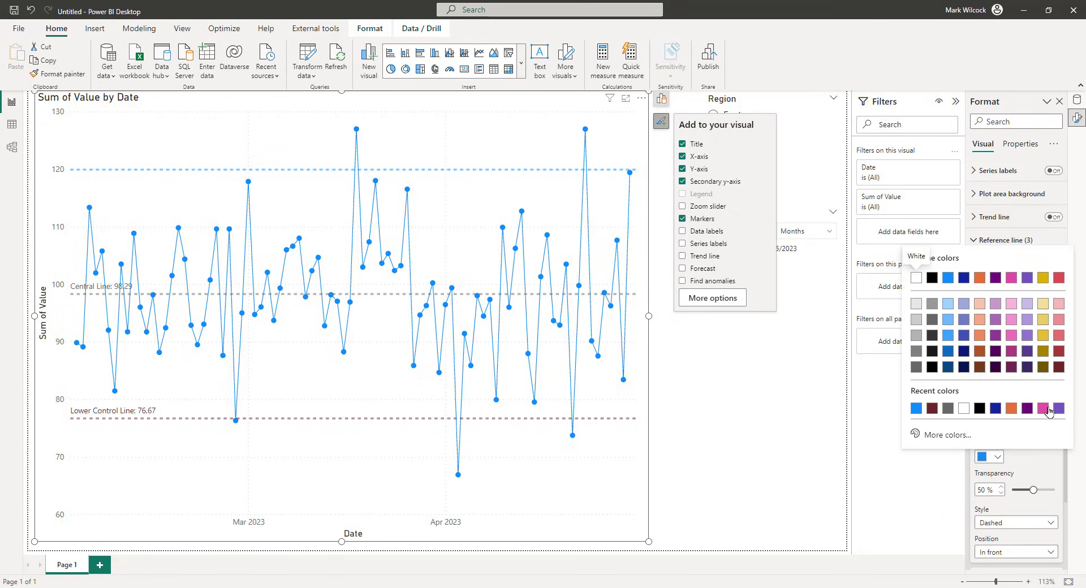
pyautogui.click(1059, 367)
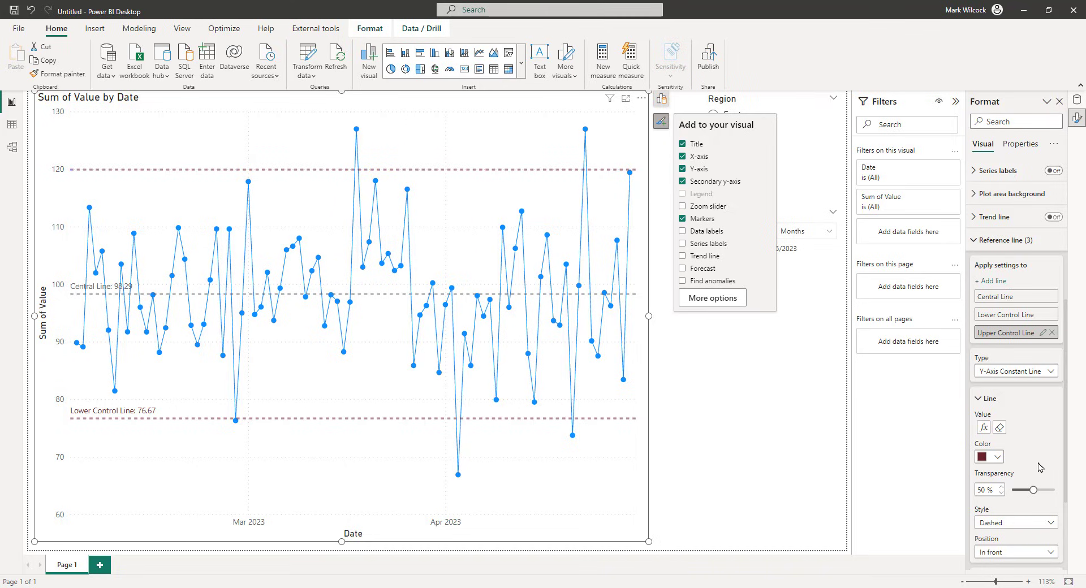
# Step: Turn on the Upper Control Line's data label, color it dark red and set its style to Both
pyautogui.scroll(-3, 1038, 468)
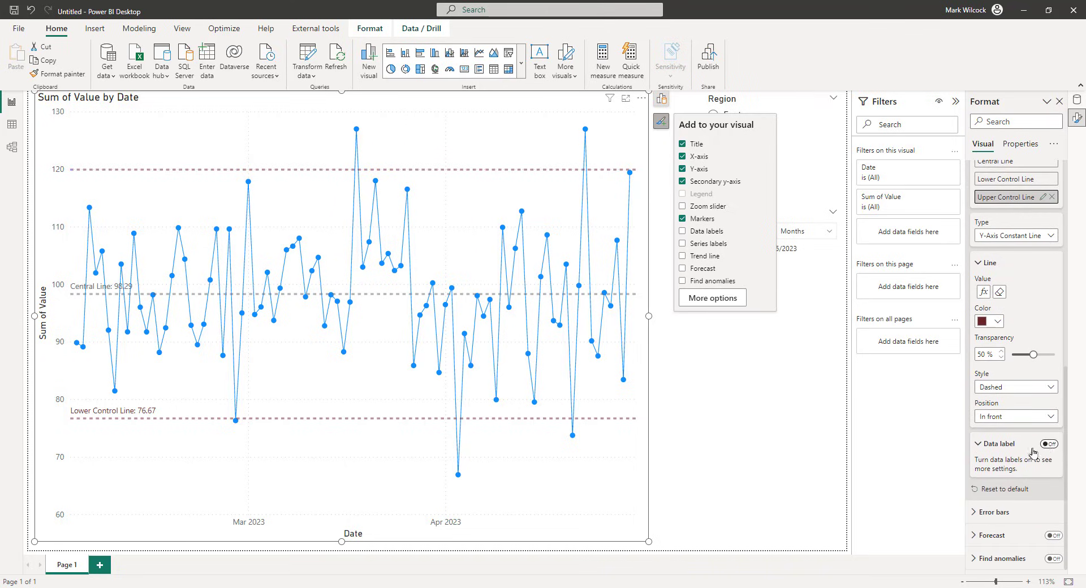
pyautogui.click(1050, 444)
pyautogui.click(1000, 446)
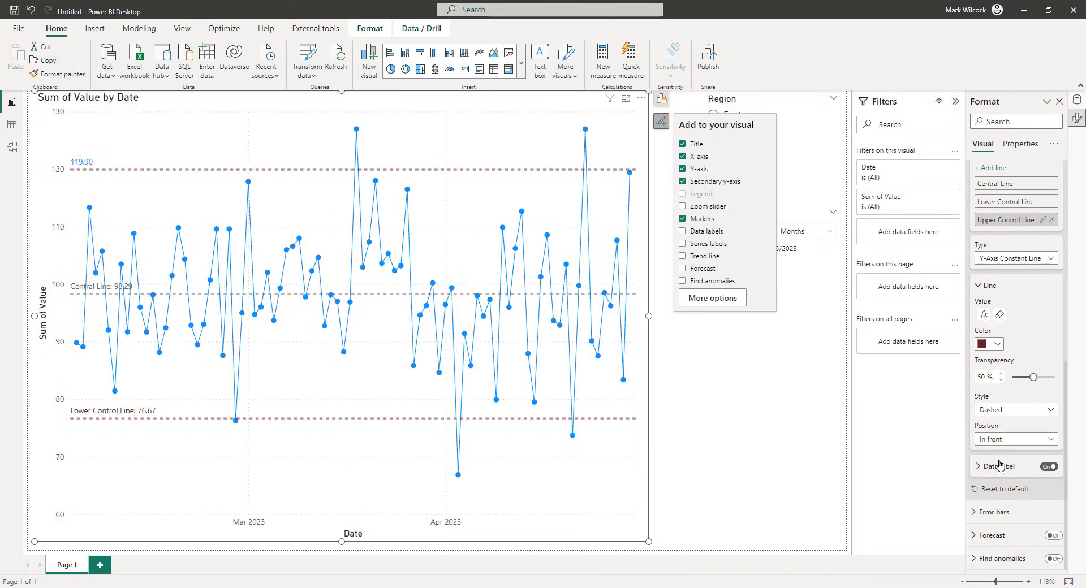
pyautogui.click(999, 466)
pyautogui.scroll(-2, 1004, 468)
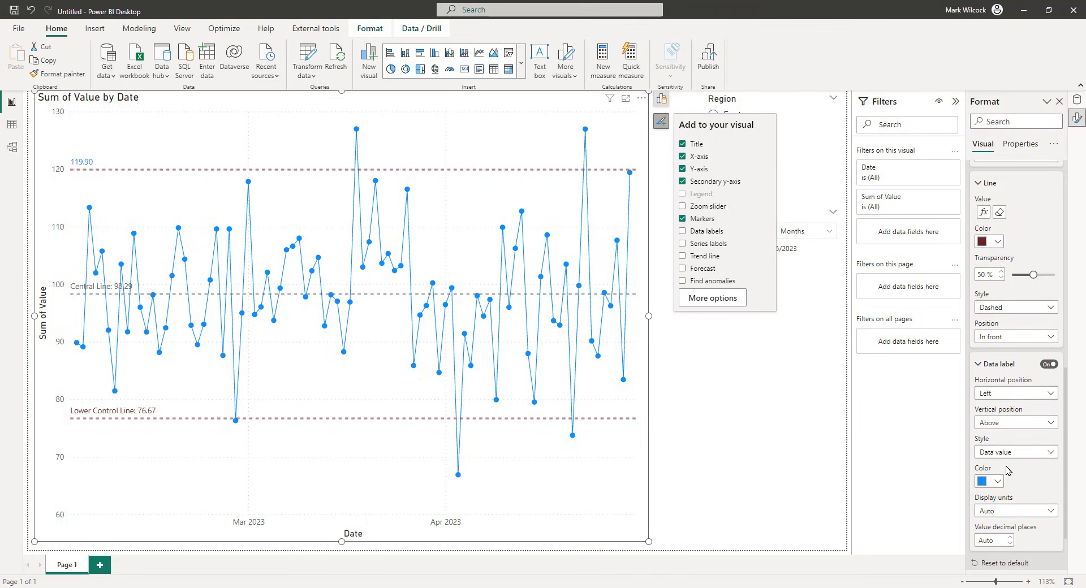
pyautogui.click(997, 482)
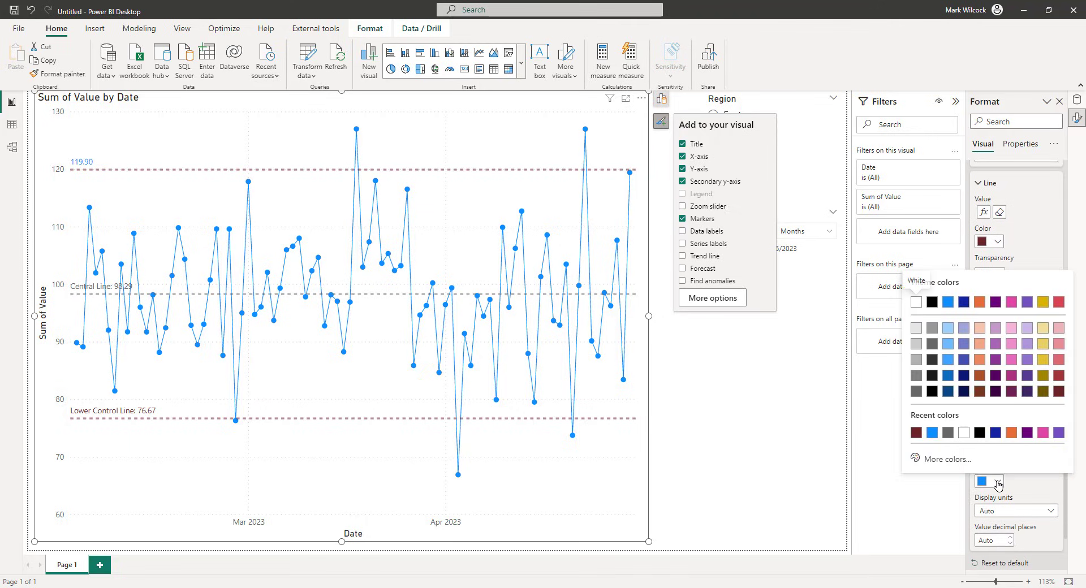
pyautogui.click(1059, 392)
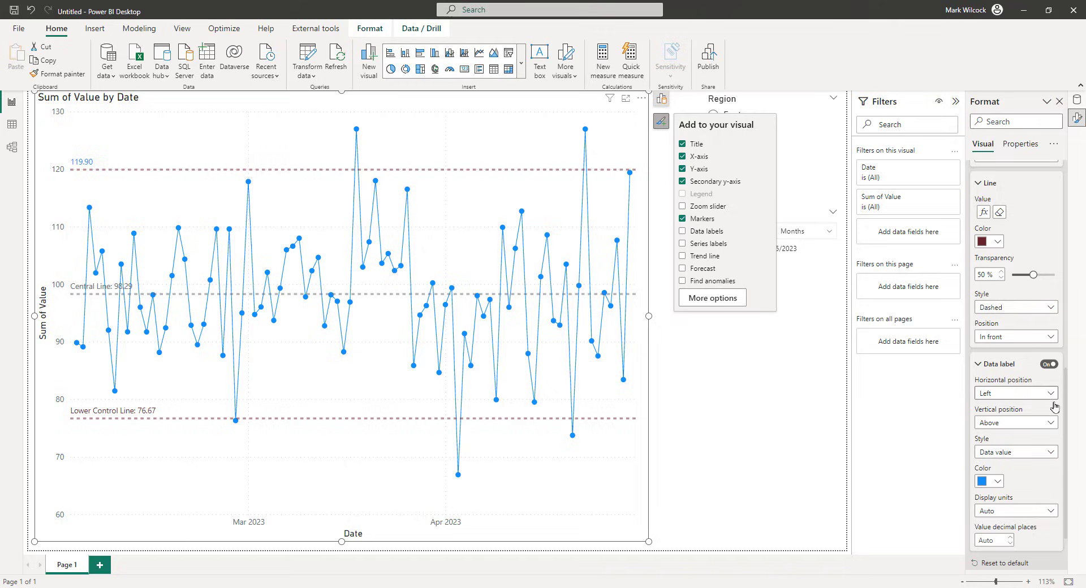
pyautogui.click(1031, 453)
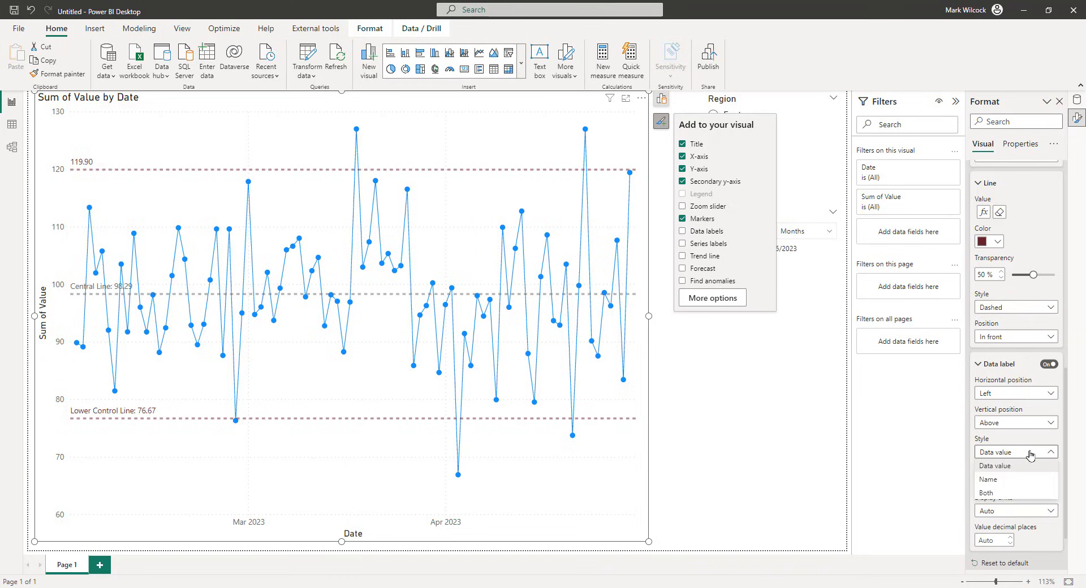
pyautogui.click(987, 493)
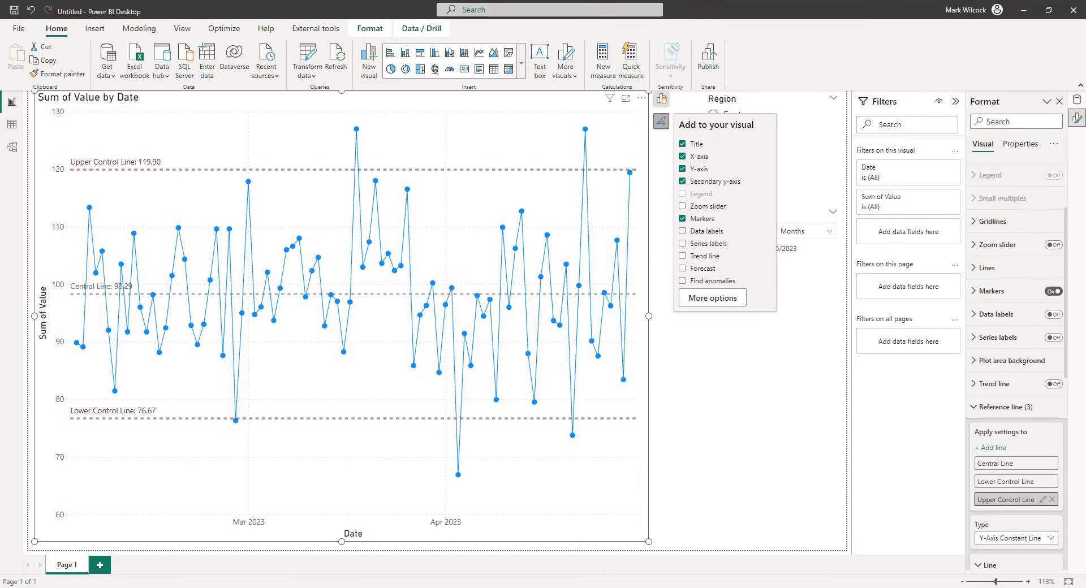
# Step: Add an X-Axis Constant Line reference line named Big Event! to the line chart
pyautogui.click(995, 448)
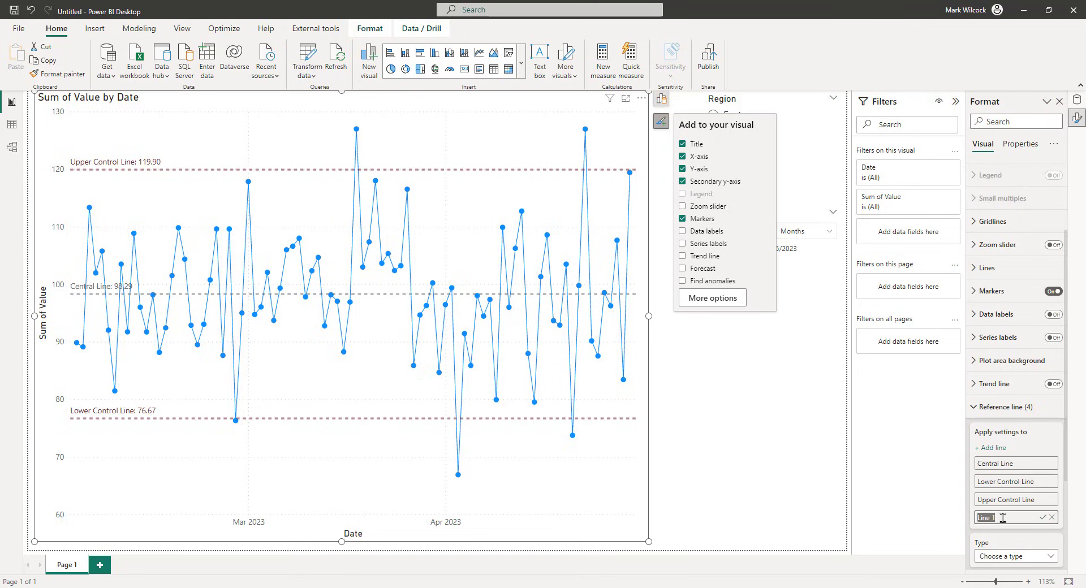
pyautogui.write('Big Event!')
pyautogui.click(1043, 517)
pyautogui.click(1042, 454)
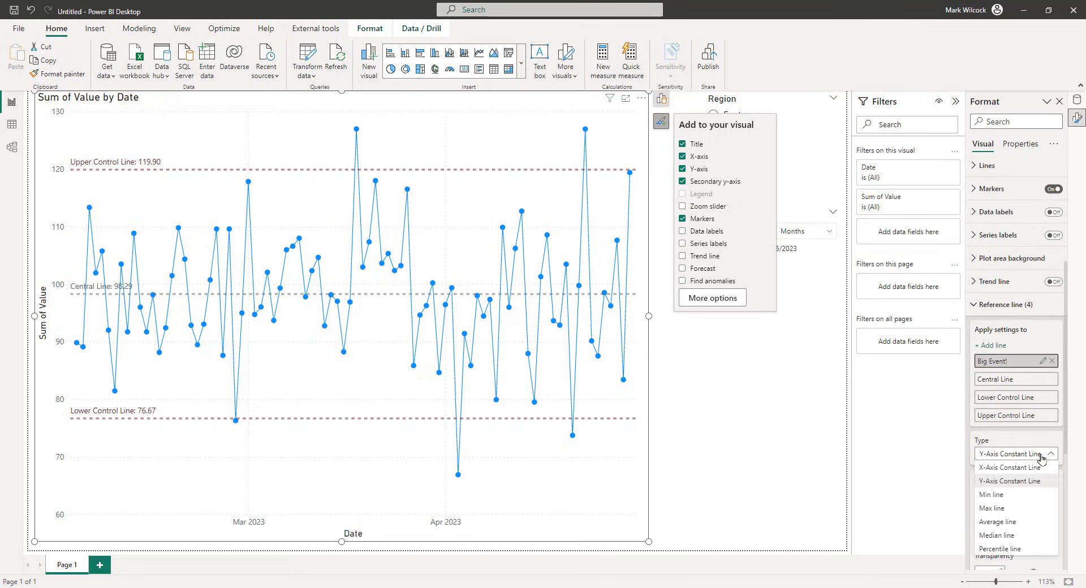
pyautogui.click(1014, 468)
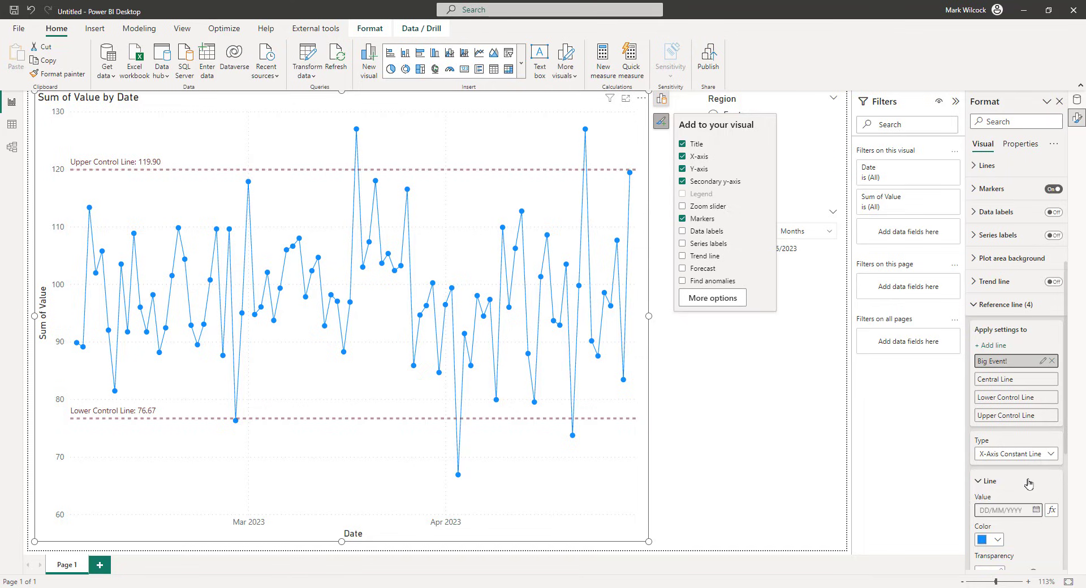
# Step: Set the Big Event! line's date value to 14/02/2023 and color the line dark green
pyautogui.click(1036, 511)
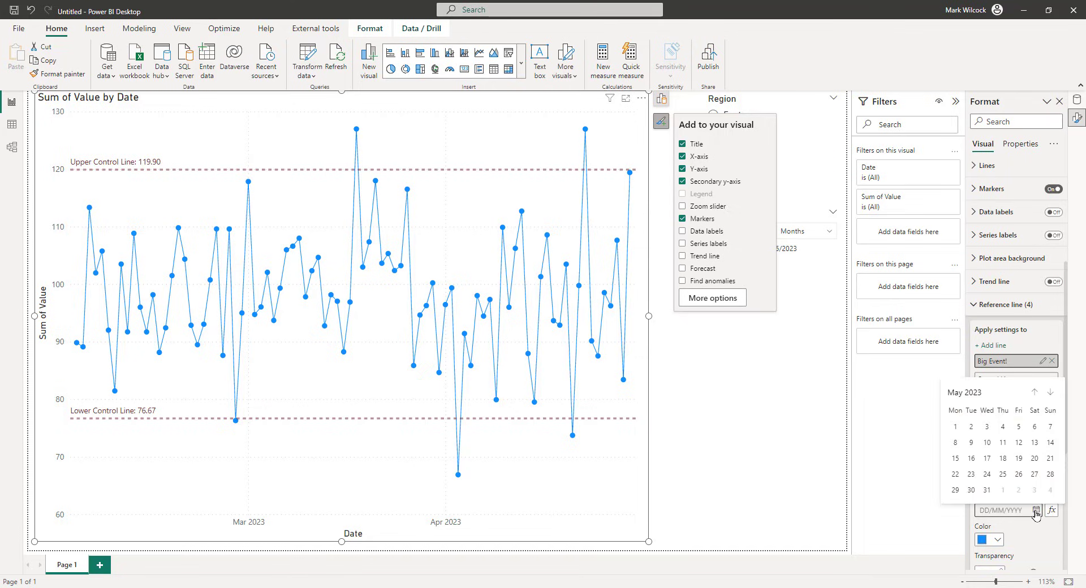
pyautogui.click(1039, 395)
pyautogui.click(1035, 393)
pyautogui.click(1035, 393)
pyautogui.click(972, 458)
# Step: Turn on the Big Event! line's data label and set its style to Both
pyautogui.scroll(-4, 1055, 449)
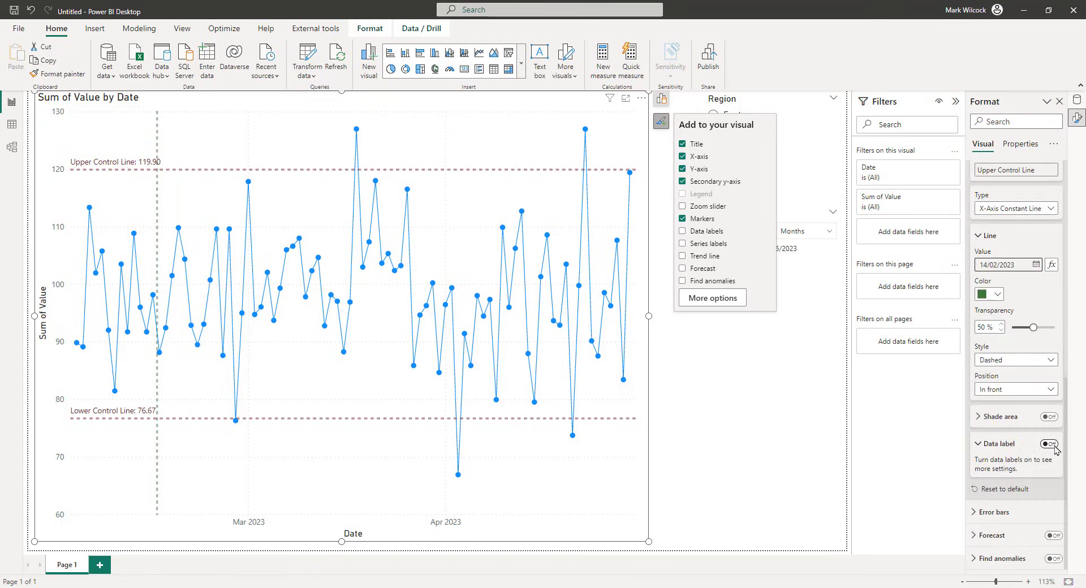
pyautogui.click(1051, 445)
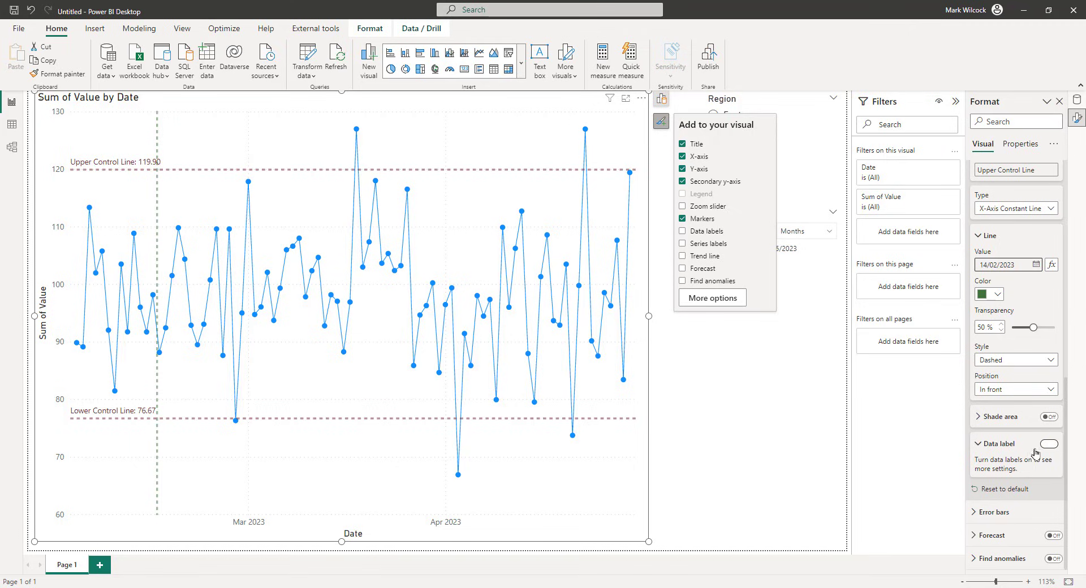
pyautogui.scroll(-2, 999, 451)
pyautogui.click(1013, 449)
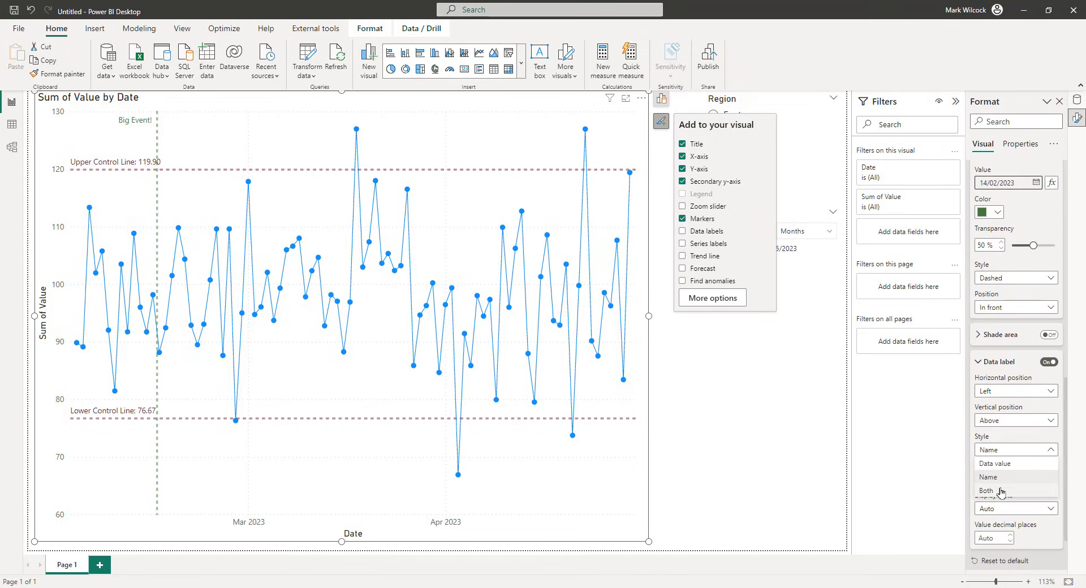
pyautogui.click(1001, 491)
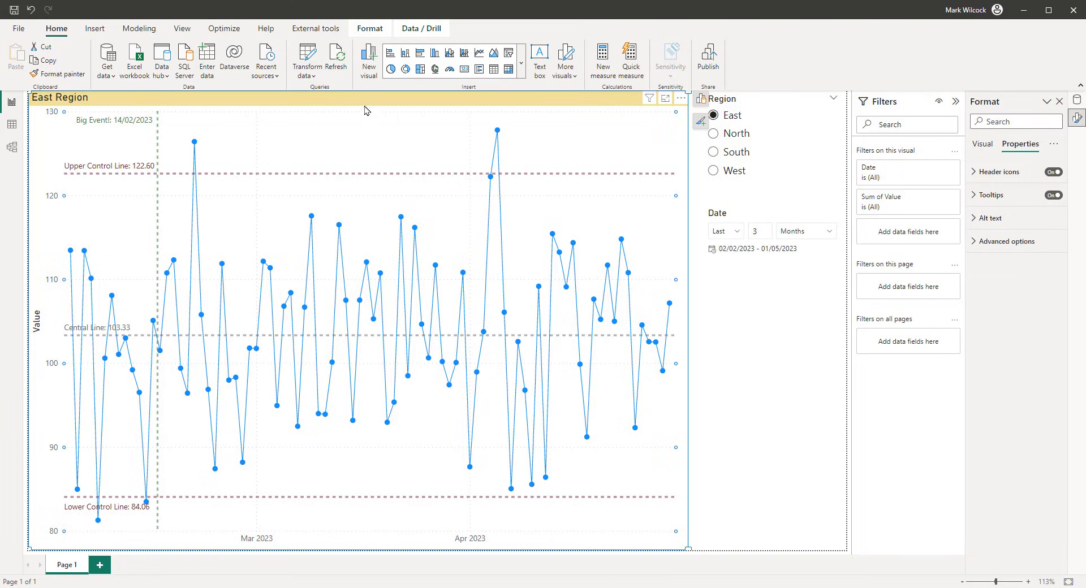
# Step: Filter the finished chart to the North region with the Region slicer, leaving no visual selected
pyautogui.click(714, 134)
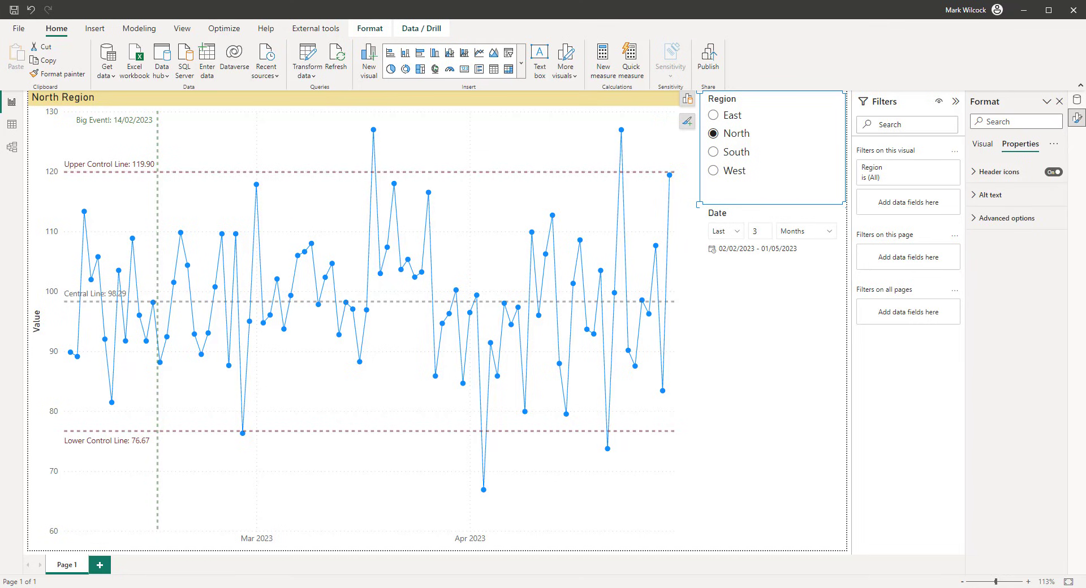
pyautogui.press('Escape')
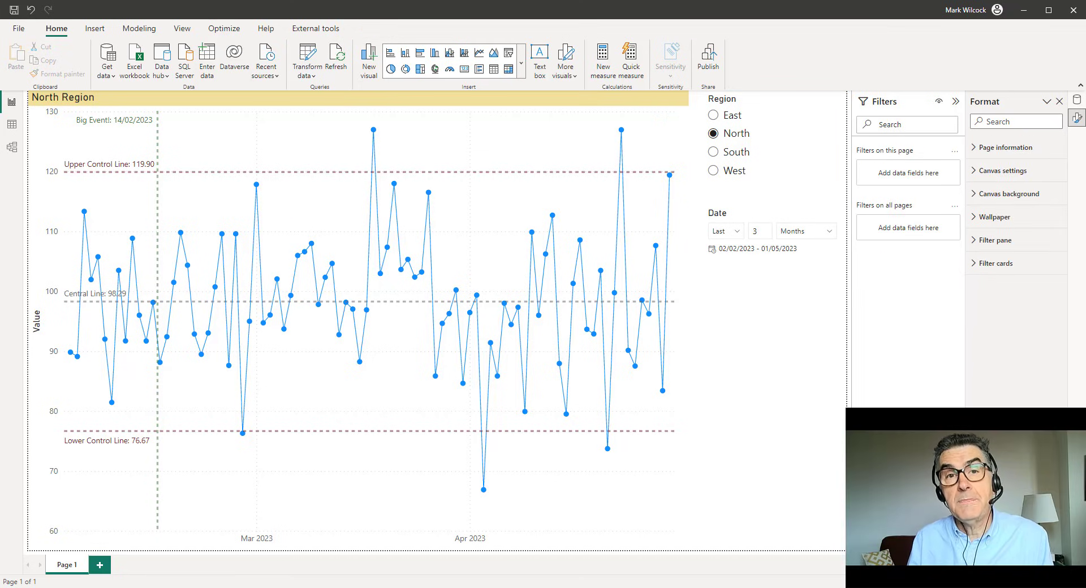